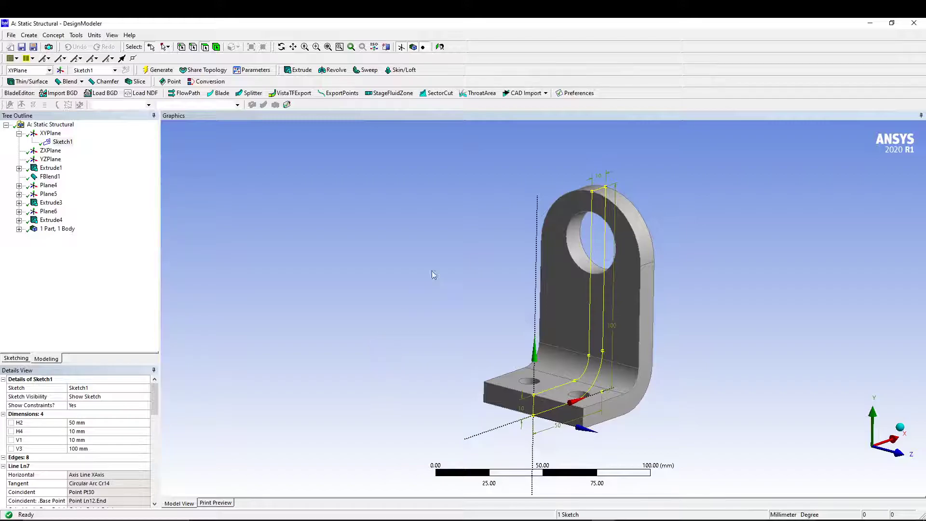
- Orbit the finished L-bracket to inspect its filleted bend and holes from several angles
{"action": "middle_click_drag", "start_coordinate": [432, 271], "coordinate": [499, 198]}
{"action": "mouse_move", "coordinate": [452, 372]}
{"action": "middle_mouse_down"}
{"action": "mouse_move", "coordinate": [430, 325]}
{"action": "mouse_move", "coordinate": [413, 351]}
{"action": "mouse_move", "coordinate": [473, 403]}
{"action": "middle_mouse_up"}
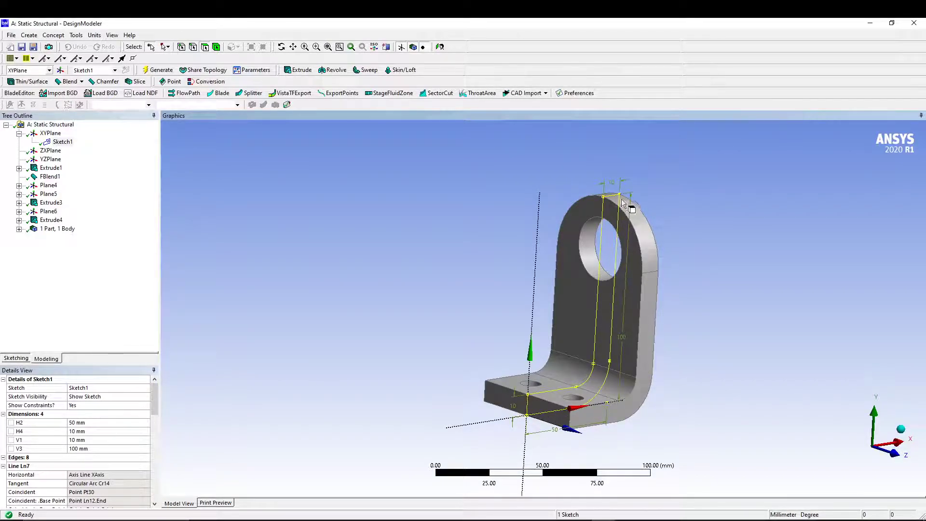
{"action": "mouse_move", "coordinate": [463, 359]}
{"action": "middle_mouse_down"}
{"action": "mouse_move", "coordinate": [451, 355]}
{"action": "mouse_move", "coordinate": [459, 366]}
{"action": "middle_mouse_up"}
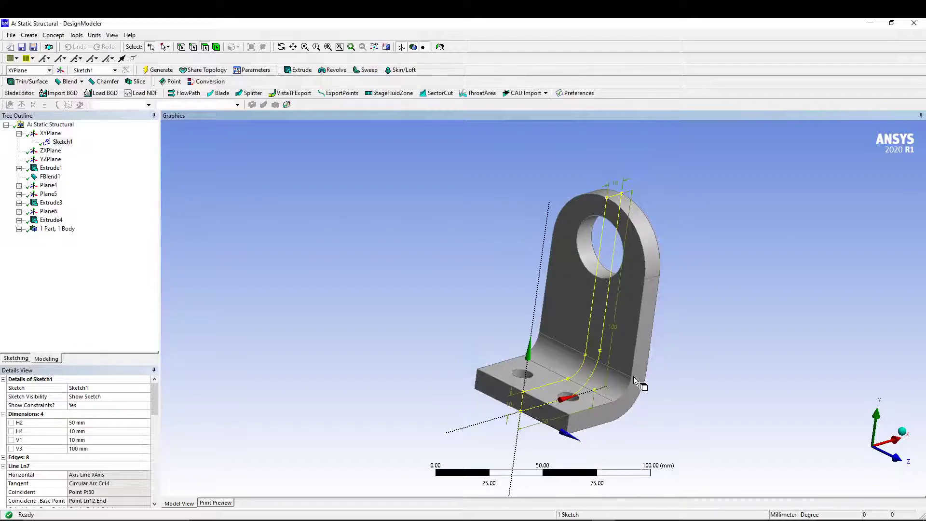
{"action": "mouse_move", "coordinate": [644, 389]}
{"action": "middle_mouse_down"}
{"action": "mouse_move", "coordinate": [603, 393]}
{"action": "mouse_move", "coordinate": [656, 401]}
{"action": "middle_mouse_up"}
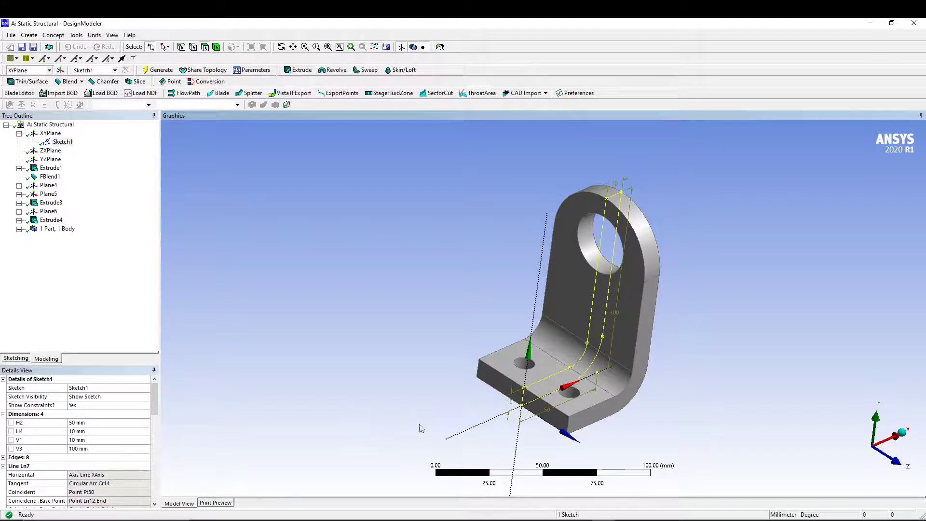
- In Mechanical, review the lug-hole Force and the Fixed Support on the bracket base
{"action": "left_click", "coordinate": [655, 485]}
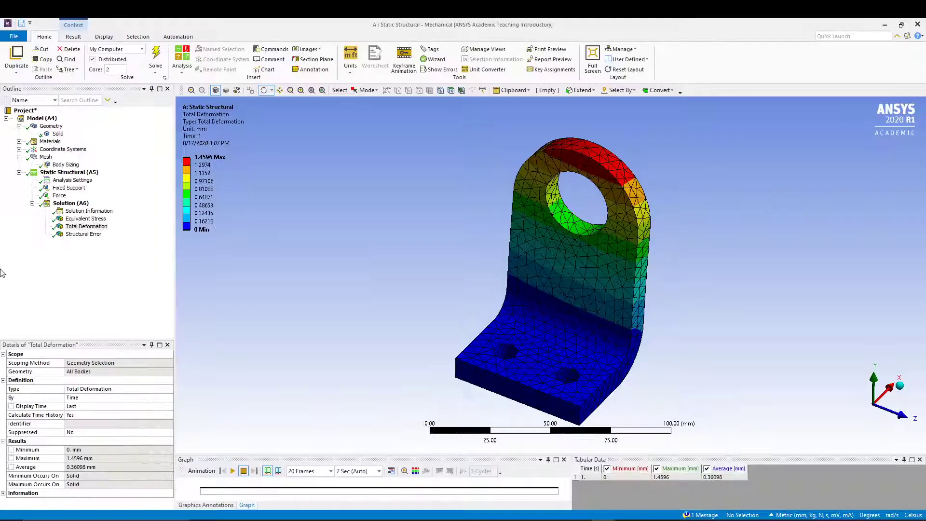
{"action": "left_click", "coordinate": [59, 196]}
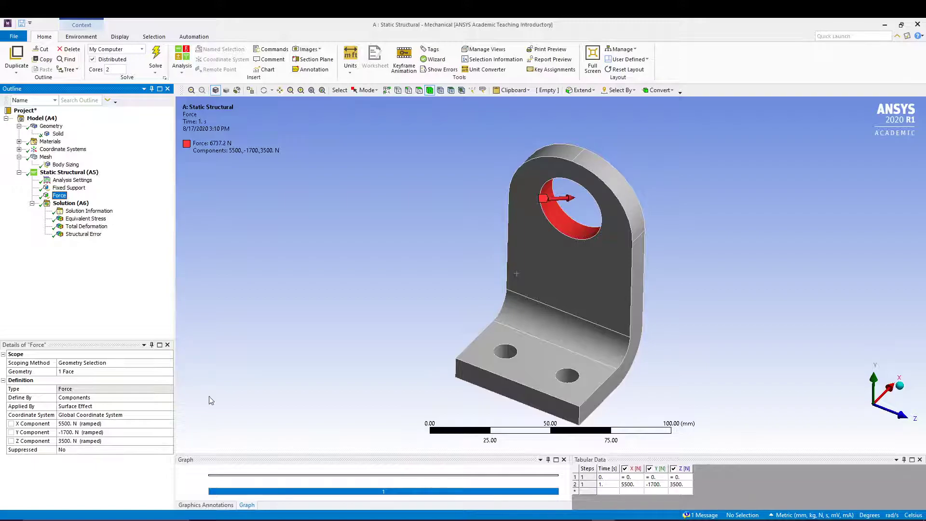
{"action": "middle_click_drag", "start_coordinate": [323, 392], "coordinate": [305, 316]}
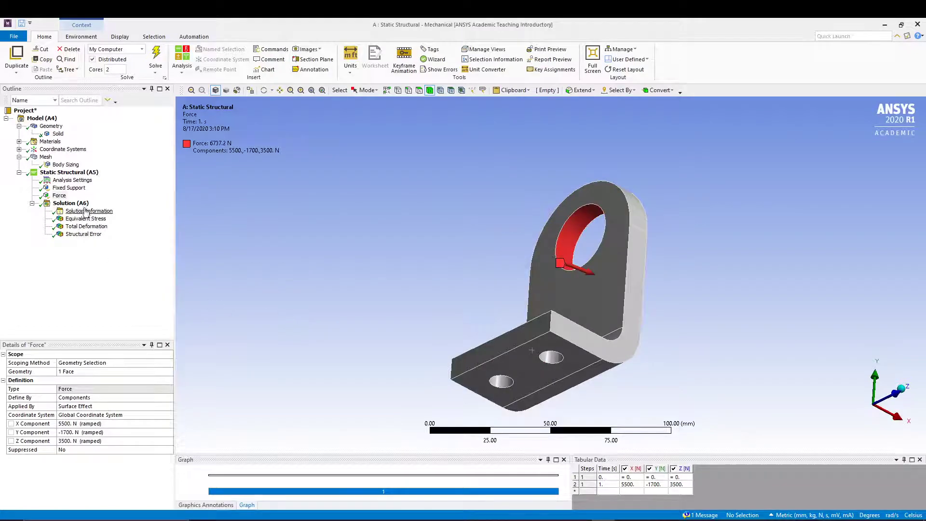
{"action": "left_click", "coordinate": [69, 188]}
{"action": "middle_click_drag", "start_coordinate": [309, 348], "coordinate": [310, 400]}
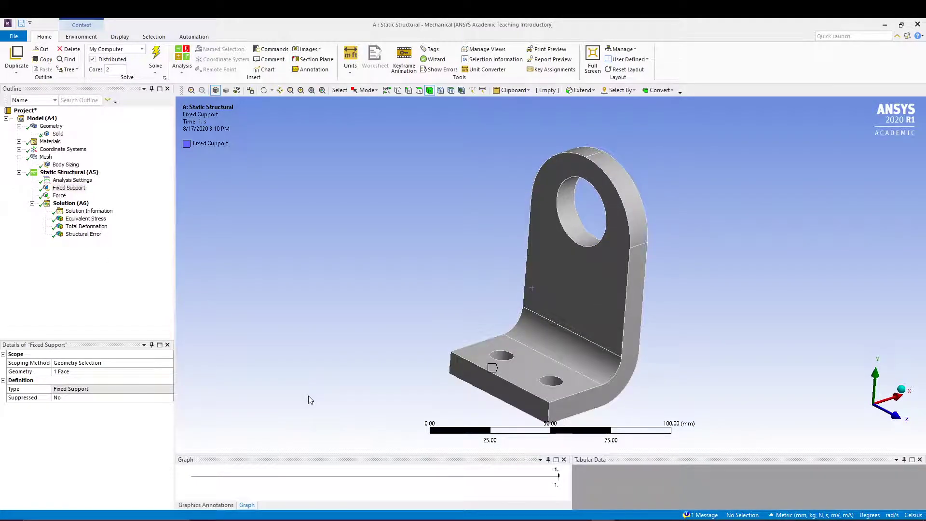
- Display the Total Deformation, Equivalent Stress and Structural Error plots, then close Mechanical
{"action": "left_click", "coordinate": [89, 227]}
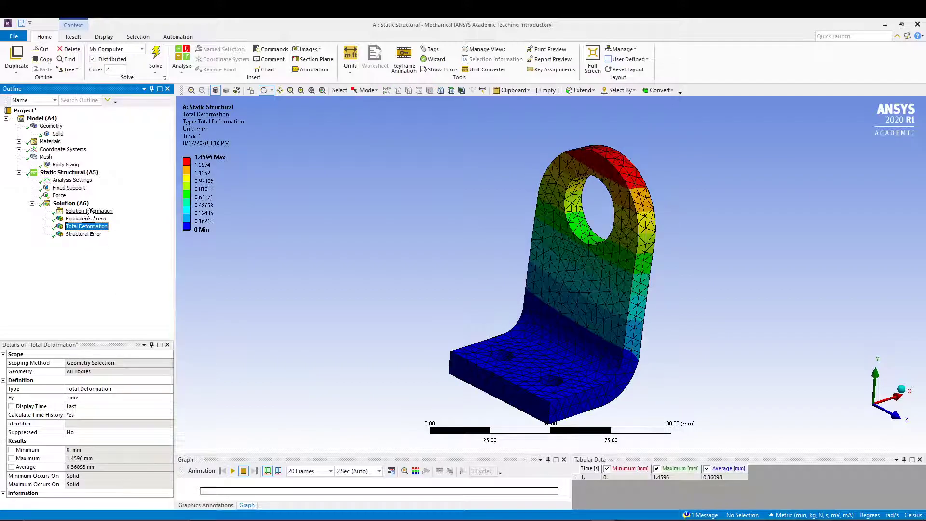
{"action": "left_click", "coordinate": [87, 219]}
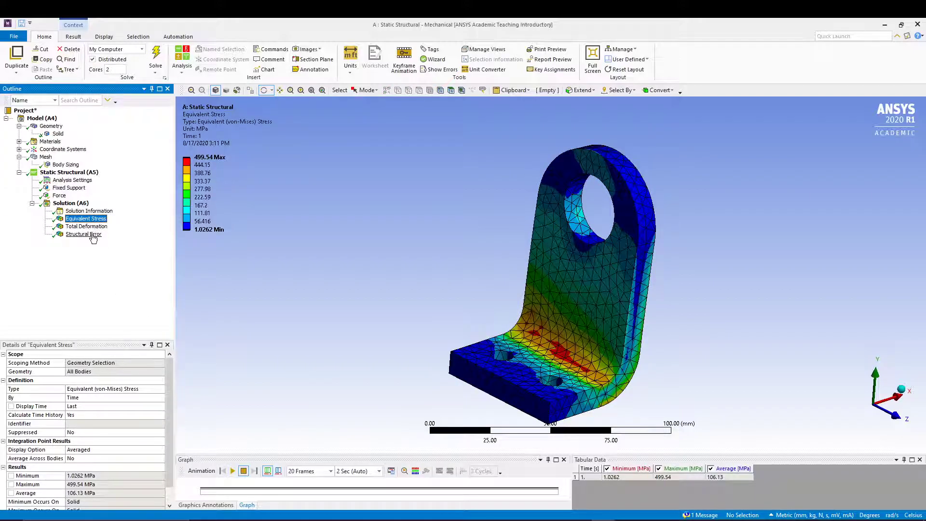
{"action": "left_click", "coordinate": [93, 236]}
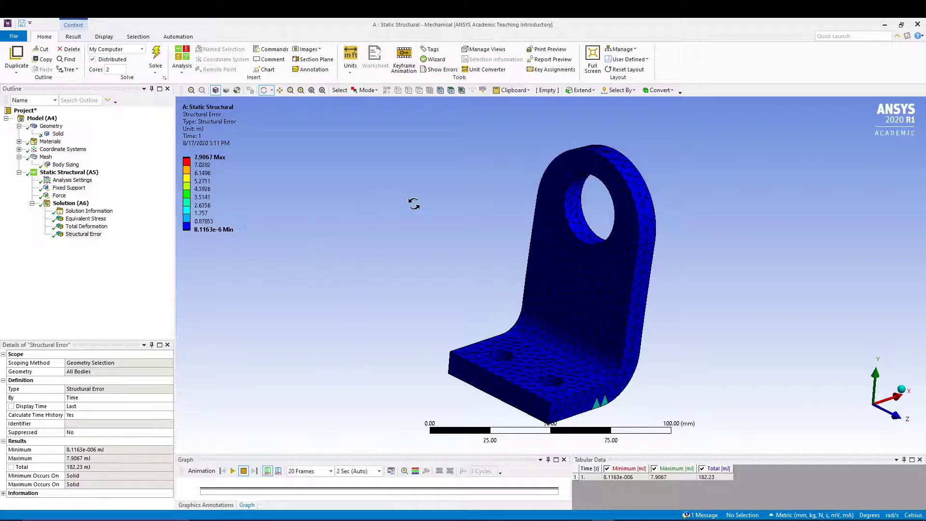
{"action": "left_click", "coordinate": [917, 24]}
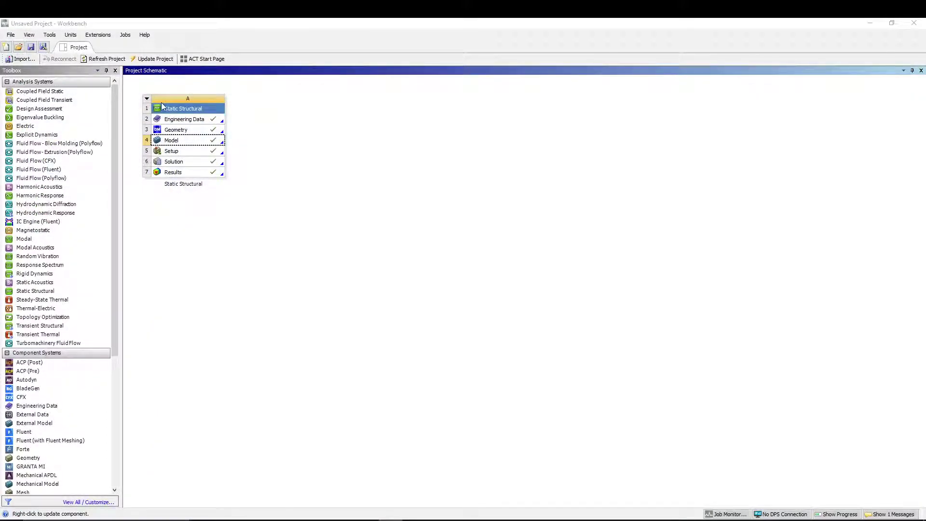
- Delete the existing Static Structural system A from the project
{"action": "left_click", "coordinate": [148, 100]}
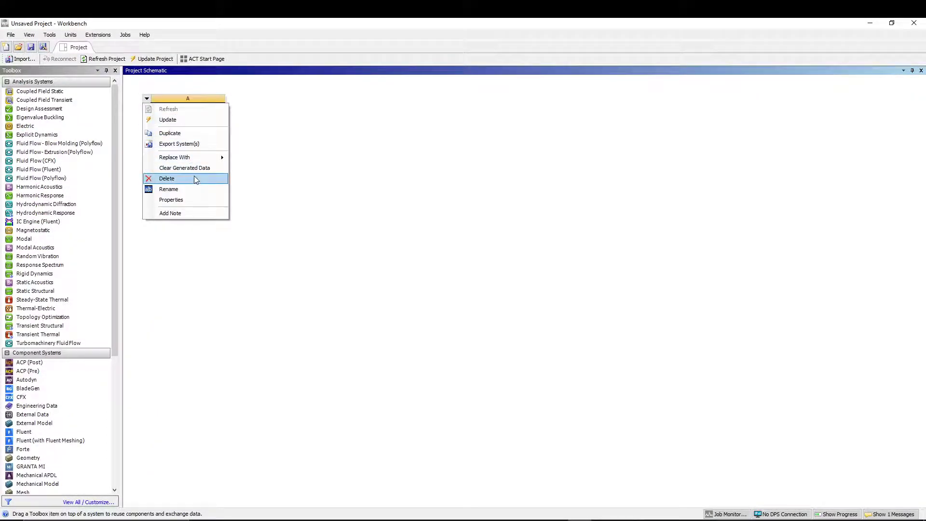
{"action": "left_click", "coordinate": [194, 176]}
{"action": "left_click", "coordinate": [474, 289]}
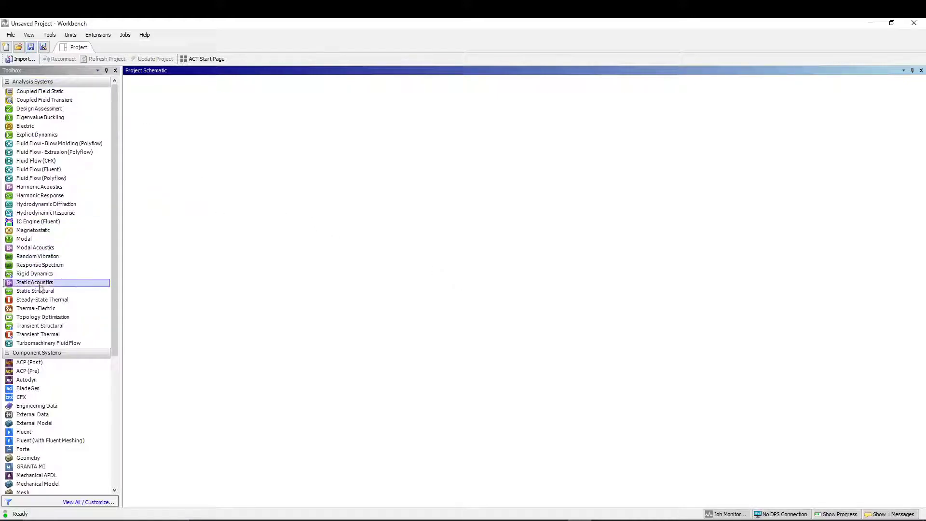
- Add a new Static Structural system named 'analysis of bracket' and edit its Geometry
{"action": "left_click_drag", "start_coordinate": [35, 291], "coordinate": [147, 282]}
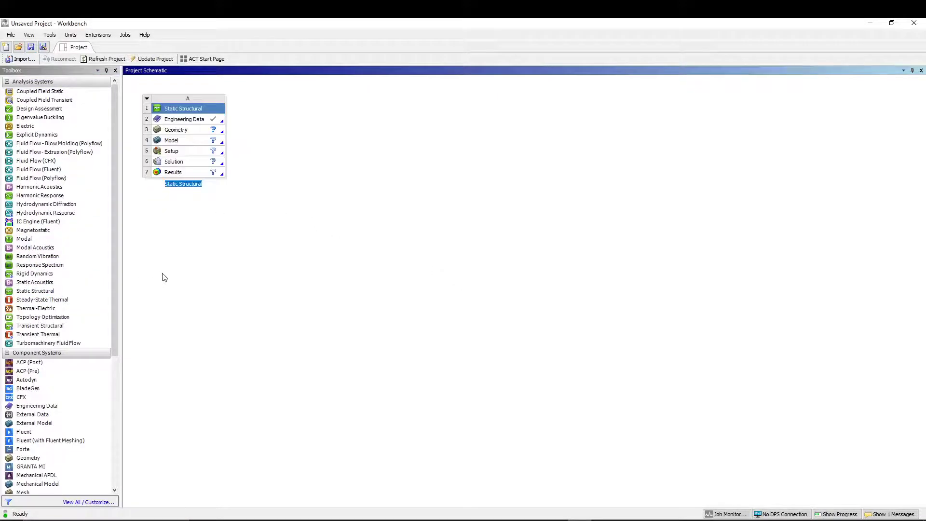
{"action": "type", "text": "analysis of bracket"}
{"action": "key", "text": "Return"}
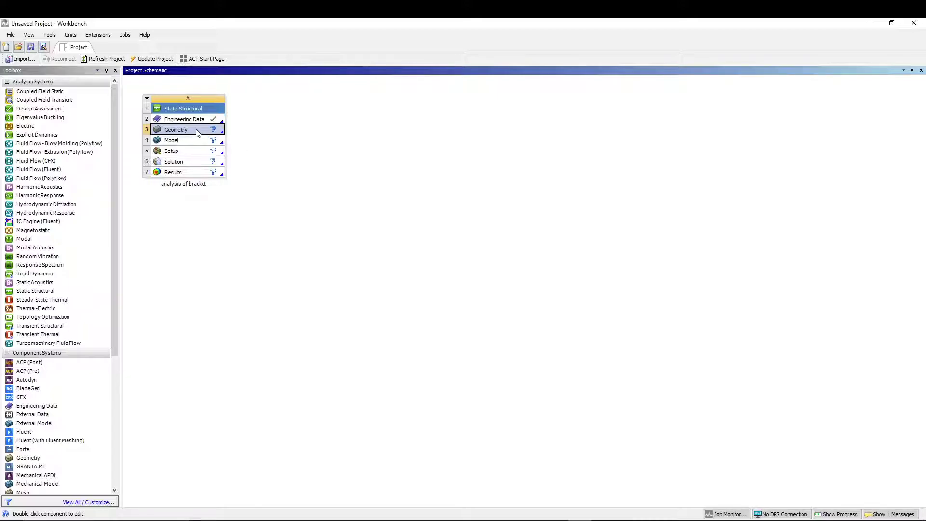
{"action": "double_click", "coordinate": [197, 131]}
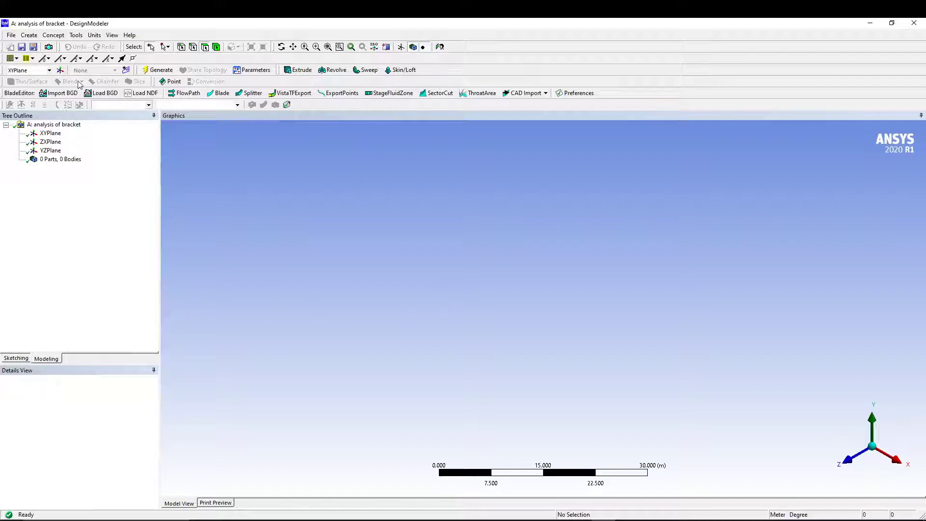
- Set model units to millimetres and view the XYPlane face-on
{"action": "left_click", "coordinate": [94, 36]}
{"action": "left_click", "coordinate": [107, 66]}
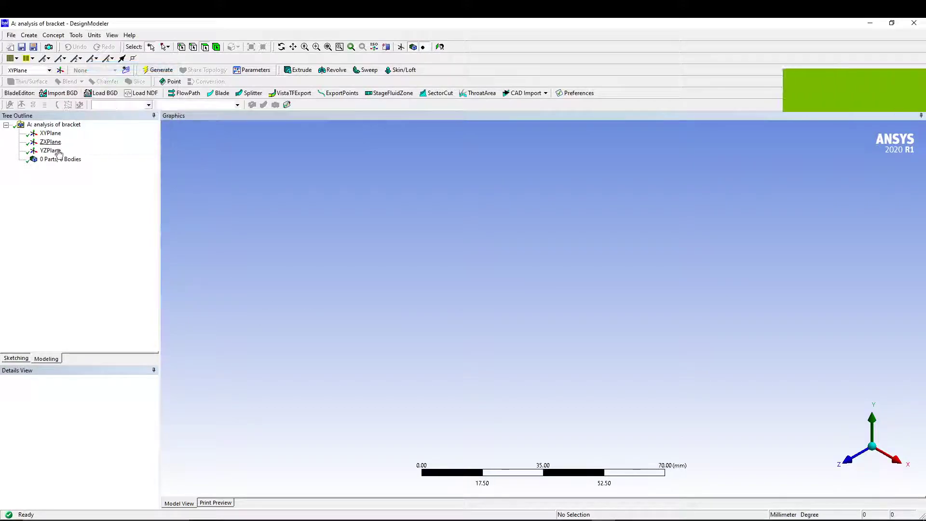
{"action": "left_click", "coordinate": [50, 134]}
{"action": "right_click", "coordinate": [51, 134]}
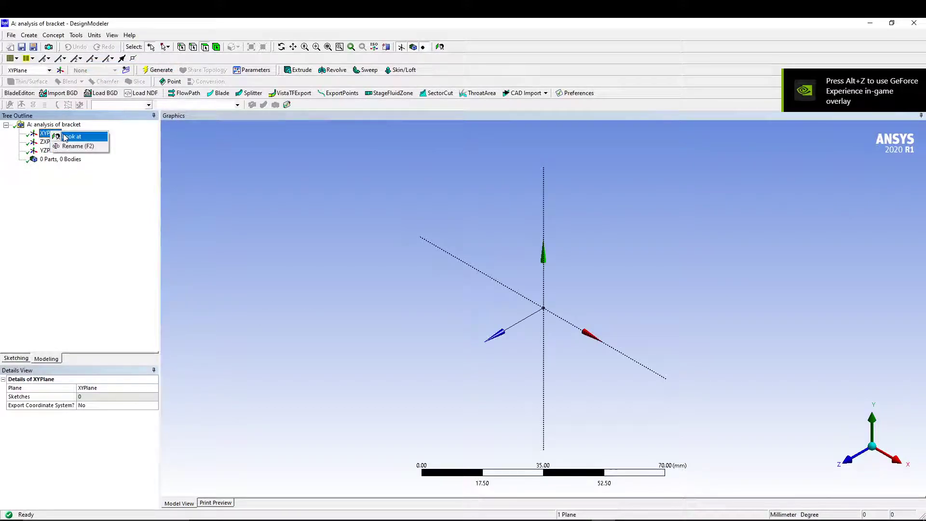
{"action": "left_click", "coordinate": [68, 138]}
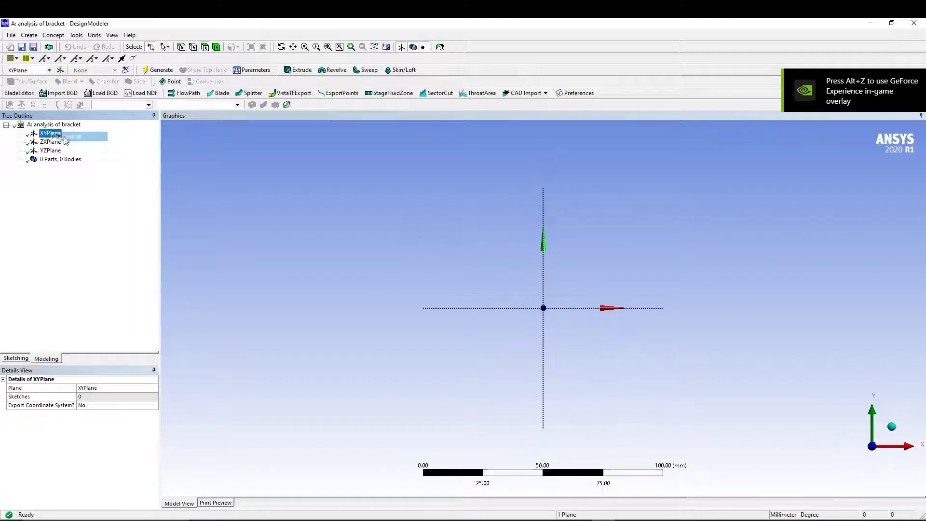
- Draw a closed six-edge L-shaped polyline starting at the origin
{"action": "left_click", "coordinate": [16, 358]}
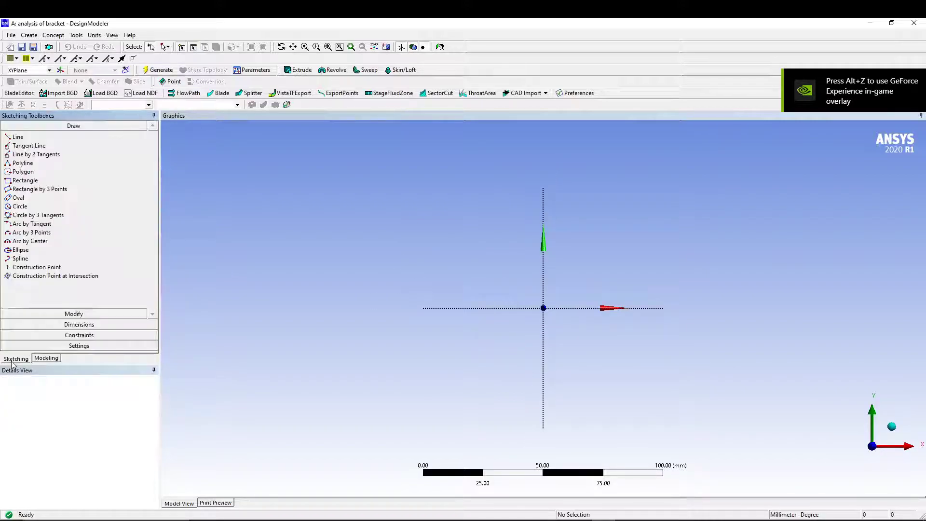
{"action": "left_click", "coordinate": [24, 181]}
{"action": "left_click", "coordinate": [22, 163]}
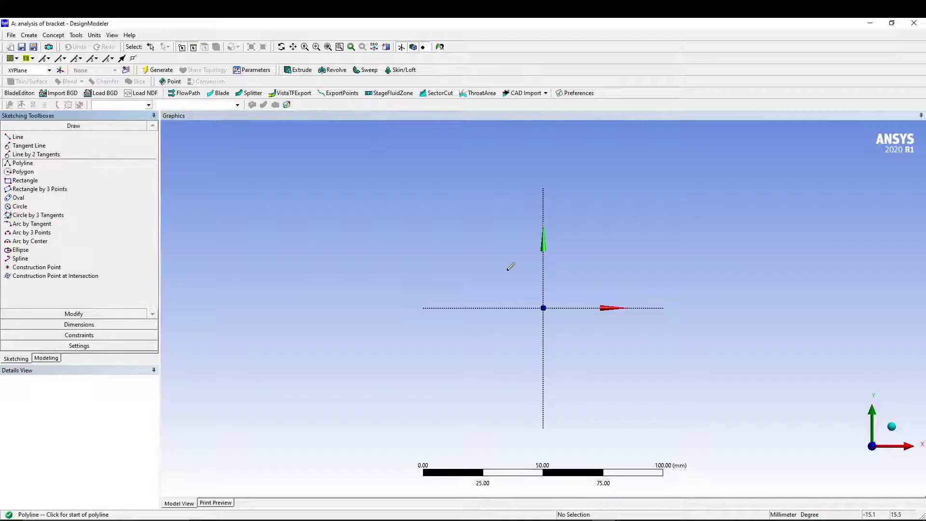
{"action": "left_click", "coordinate": [544, 308]}
{"action": "left_click", "coordinate": [702, 308]}
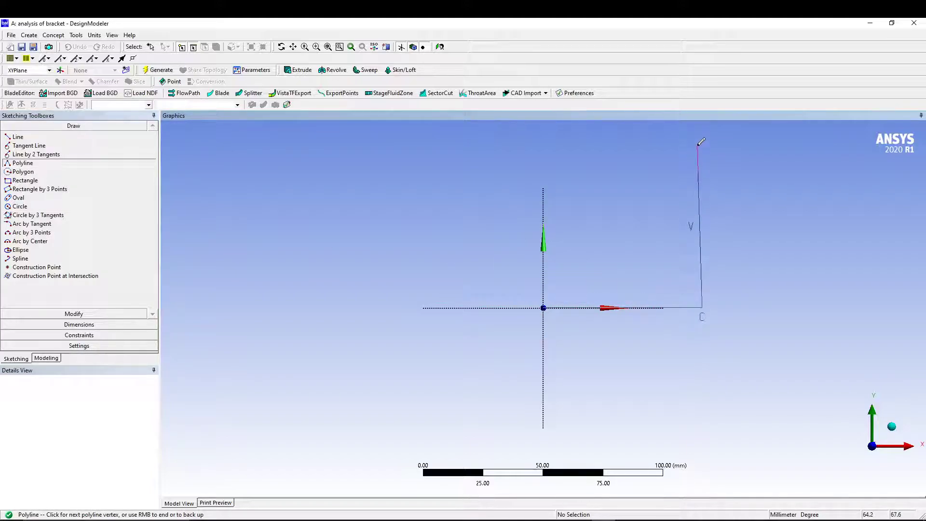
{"action": "left_click", "coordinate": [697, 144]}
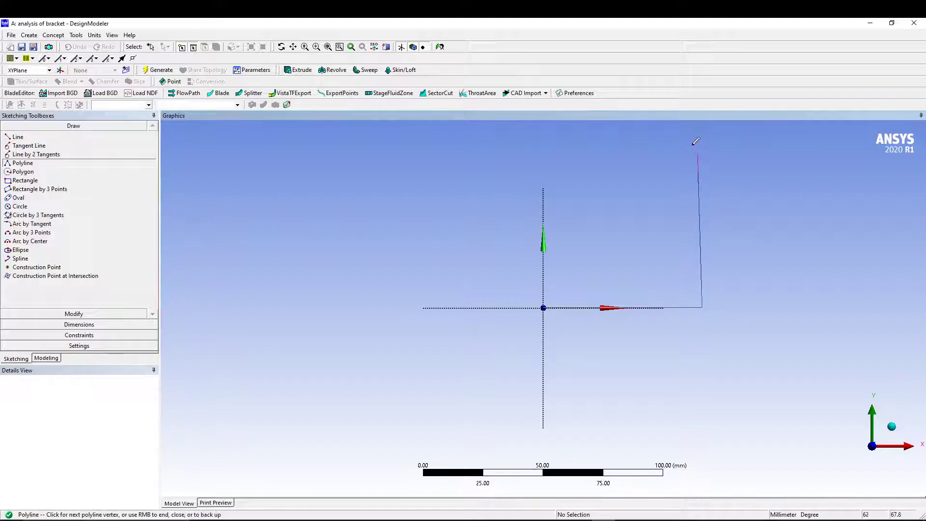
{"action": "left_click", "coordinate": [668, 143]}
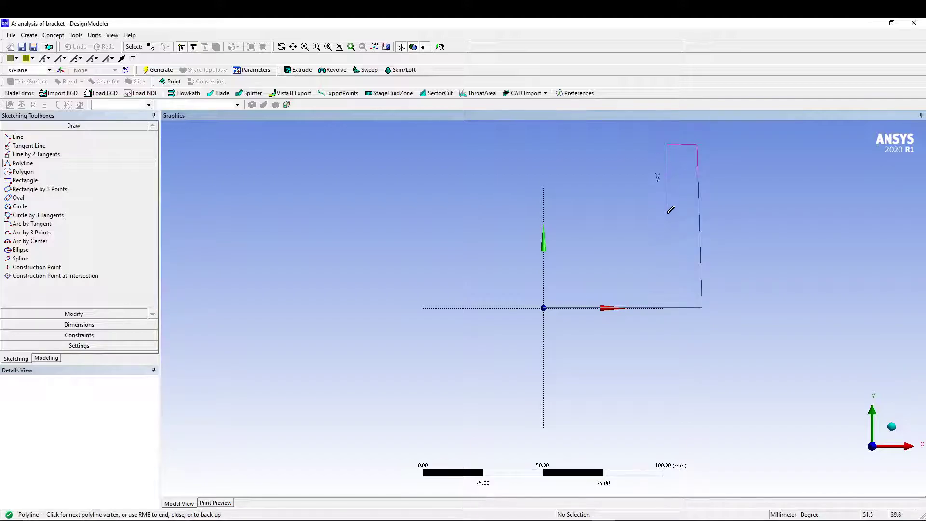
{"action": "left_click", "coordinate": [671, 283]}
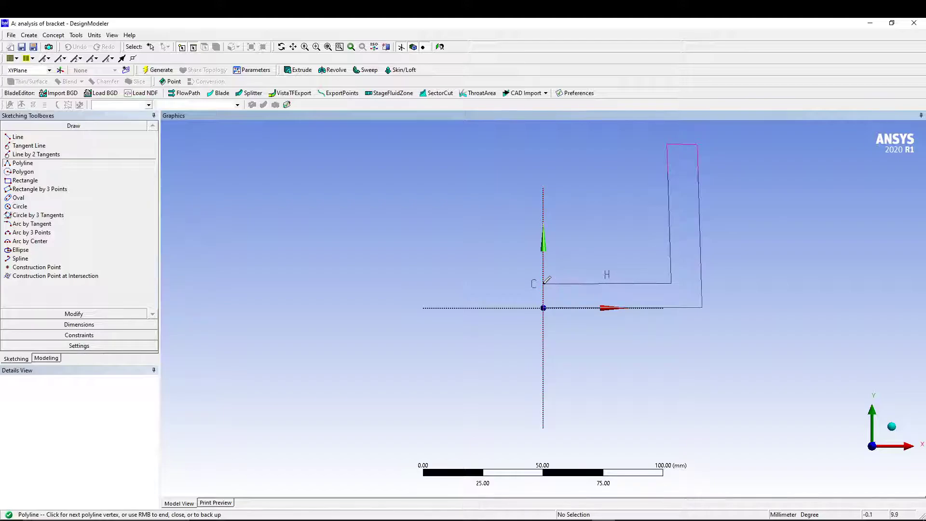
{"action": "right_click", "coordinate": [514, 283]}
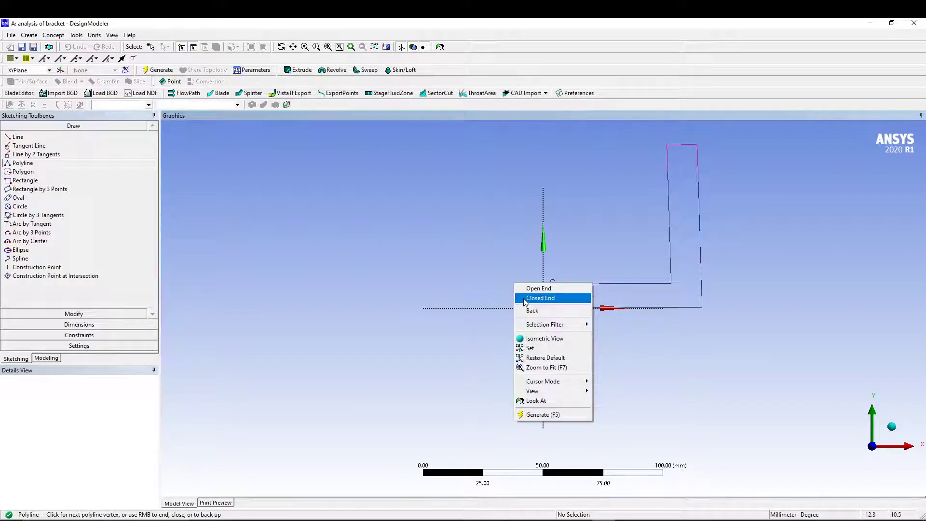
{"action": "left_click", "coordinate": [539, 298]}
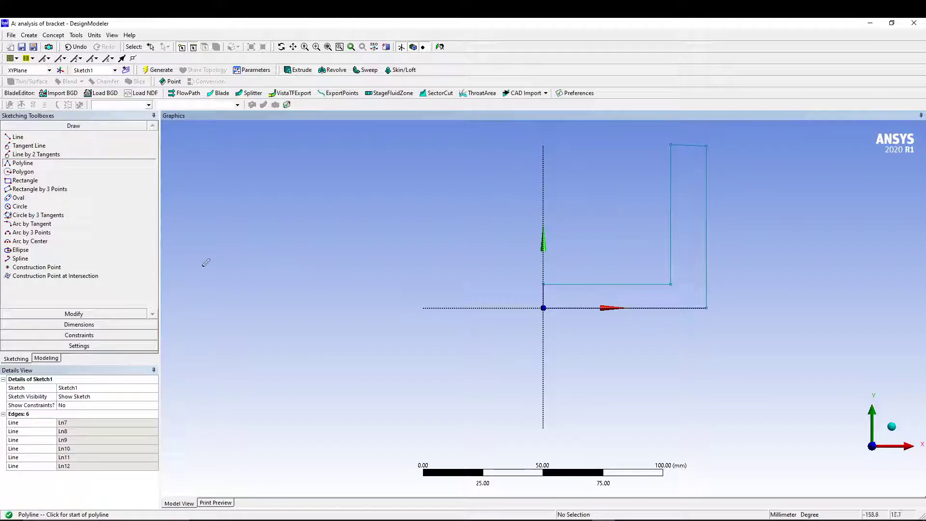
- Add a horizontal constraint and dimensions for base thickness, base length, leg height and top width
{"action": "left_click", "coordinate": [86, 335]}
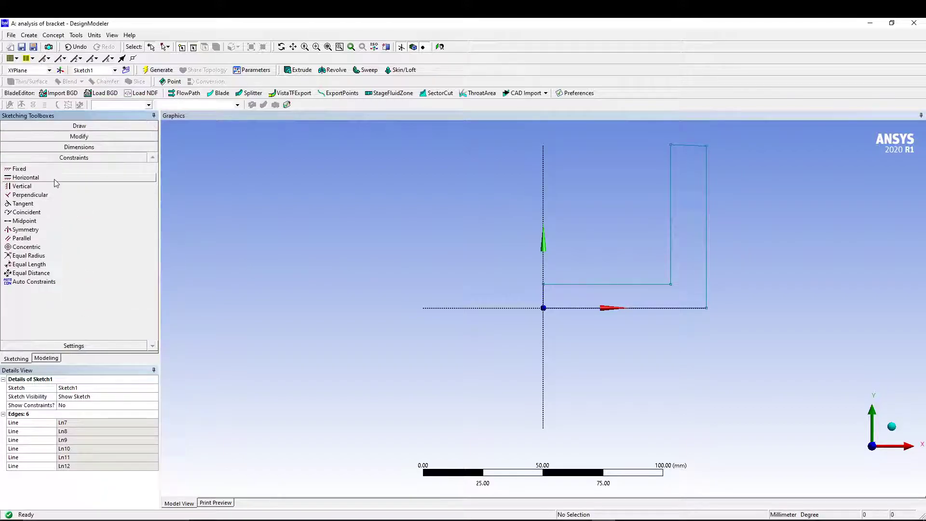
{"action": "left_click", "coordinate": [54, 178]}
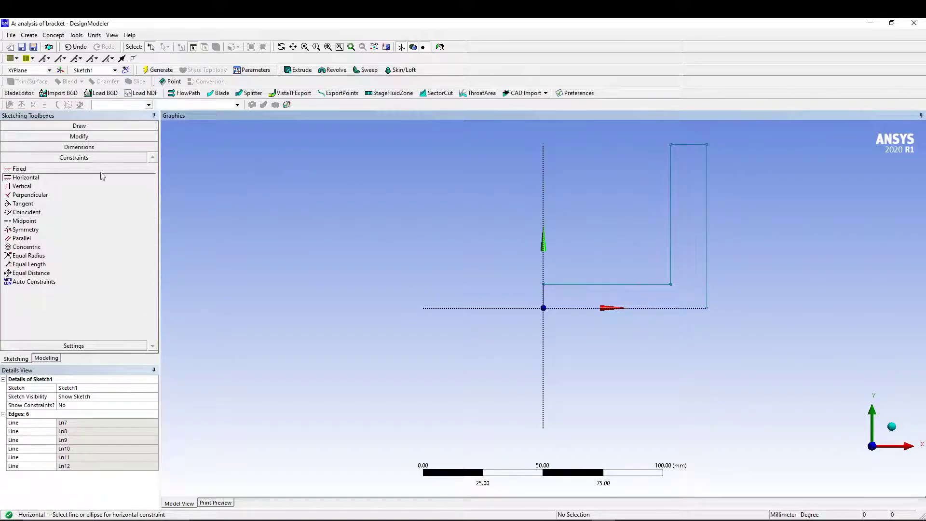
{"action": "left_click", "coordinate": [89, 149]}
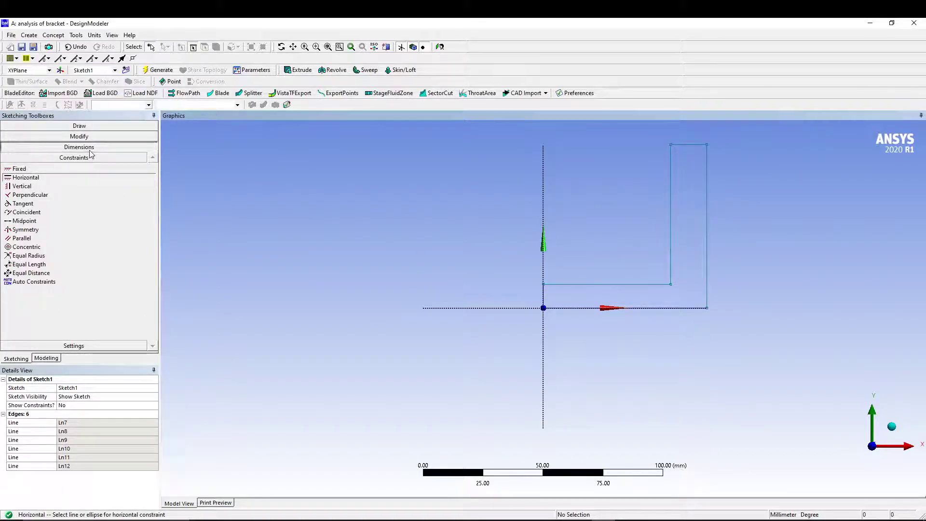
{"action": "left_click", "coordinate": [576, 311]}
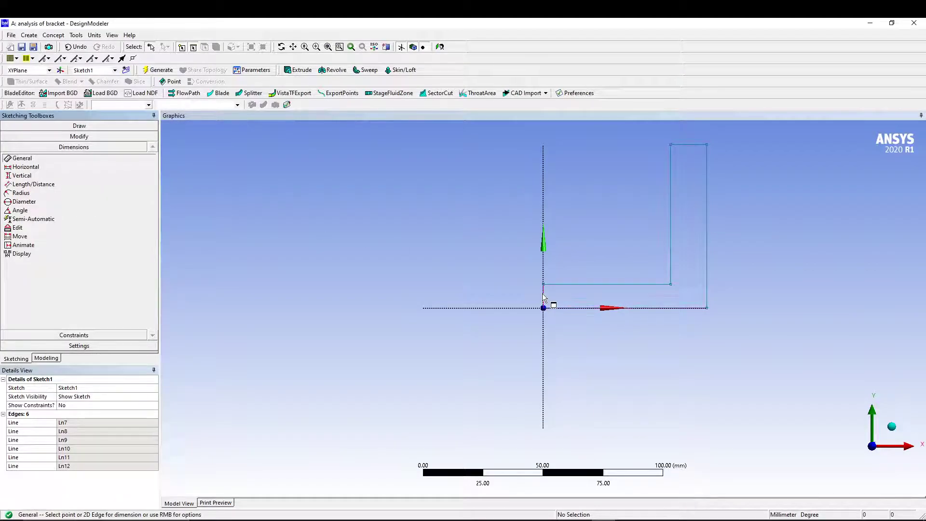
{"action": "left_click", "coordinate": [547, 285]}
{"action": "left_click", "coordinate": [509, 302]}
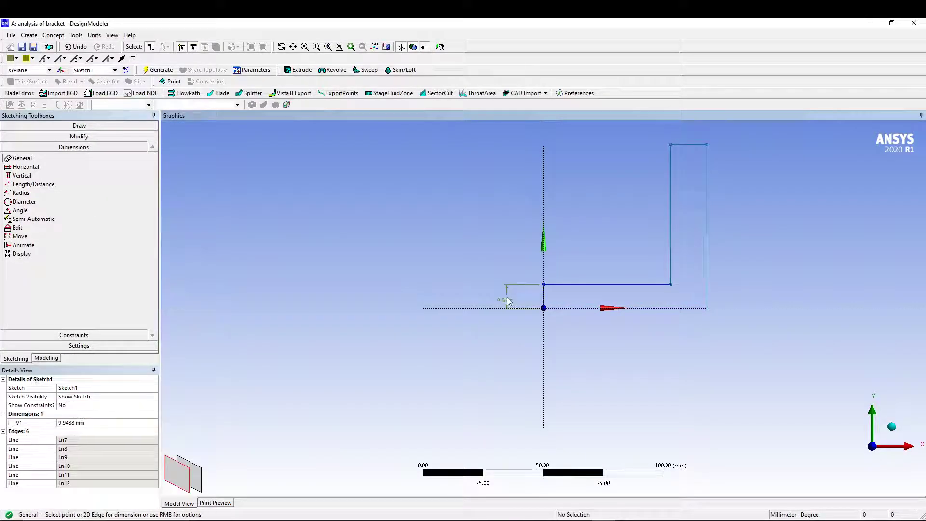
{"action": "left_click", "coordinate": [632, 309]}
{"action": "left_click", "coordinate": [639, 322]}
{"action": "left_click", "coordinate": [707, 283]}
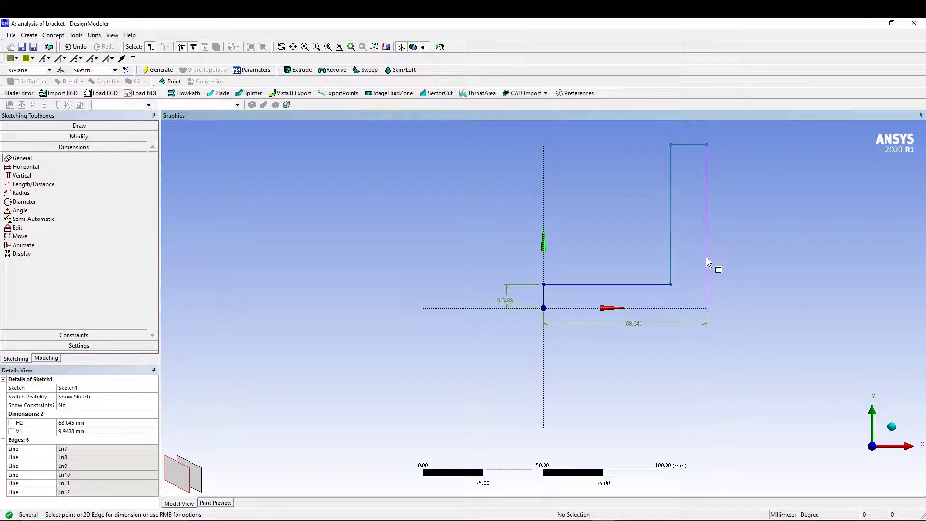
{"action": "left_click", "coordinate": [726, 245]}
{"action": "left_click", "coordinate": [692, 145]}
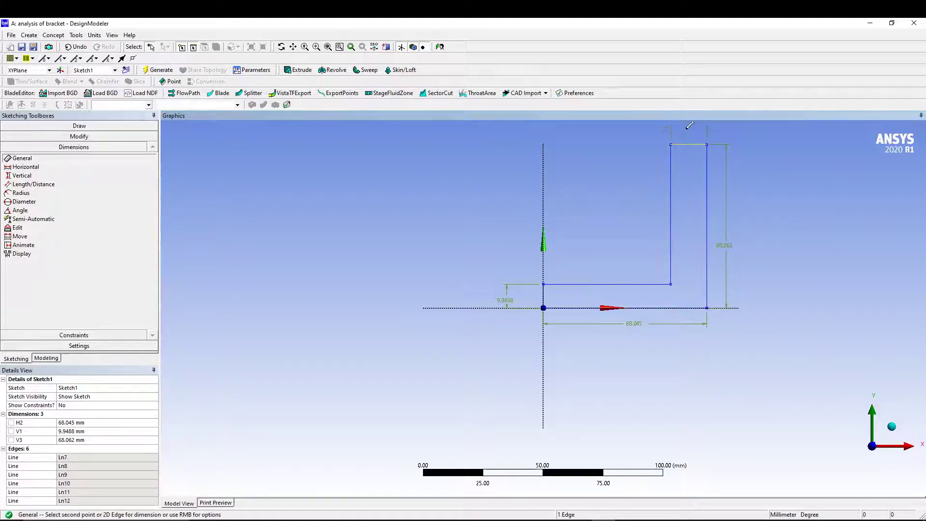
{"action": "left_click", "coordinate": [690, 125]}
- Set H2=50, H4=10, V1=10 and V3=100 mm, then zoom to fit the sketch
{"action": "left_click", "coordinate": [92, 422]}
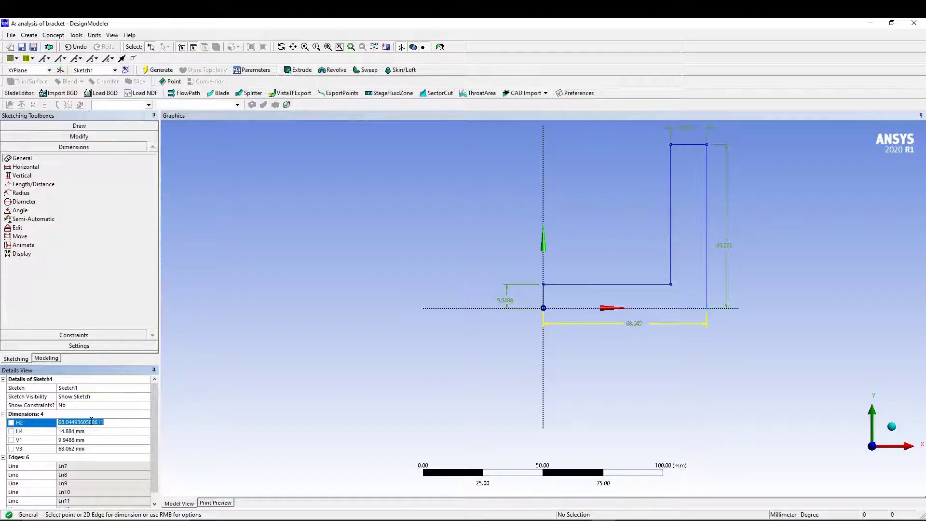
{"action": "type", "text": "50"}
{"action": "key", "text": "Return"}
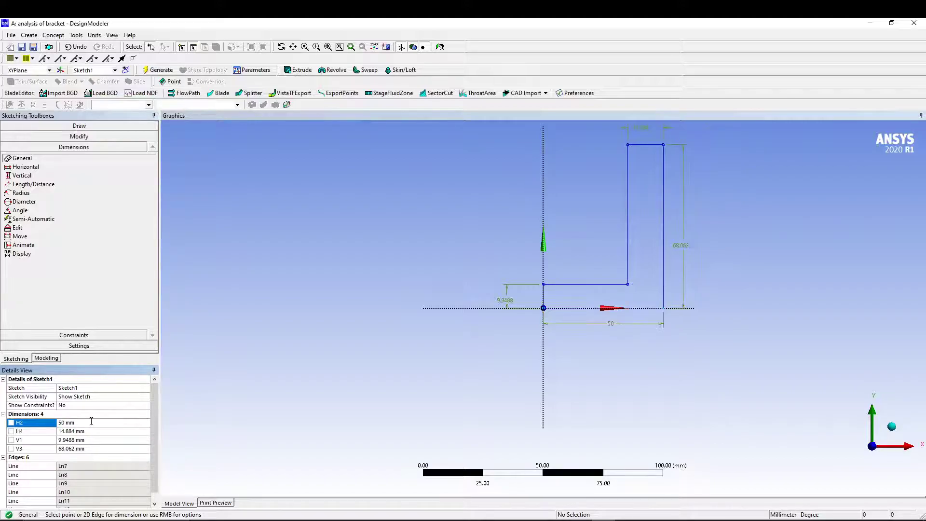
{"action": "left_click", "coordinate": [93, 430]}
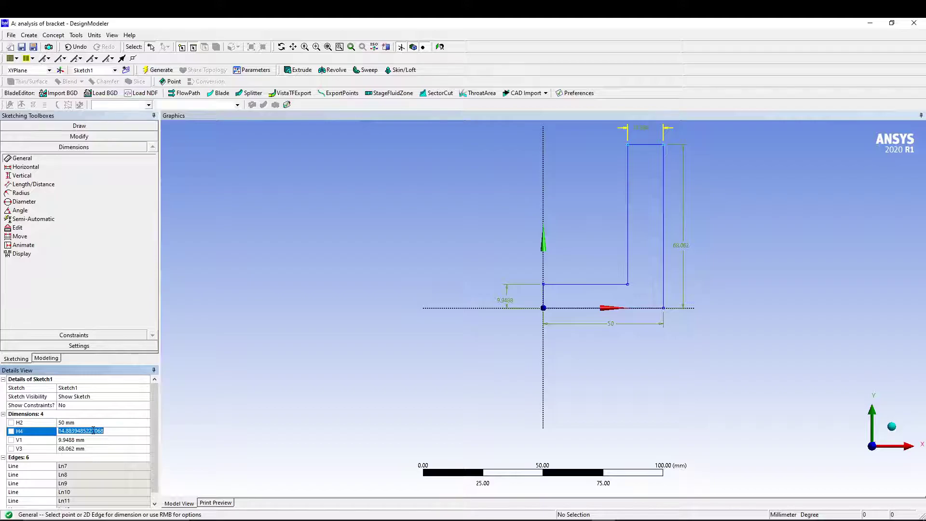
{"action": "type", "text": "10"}
{"action": "key", "text": "Return"}
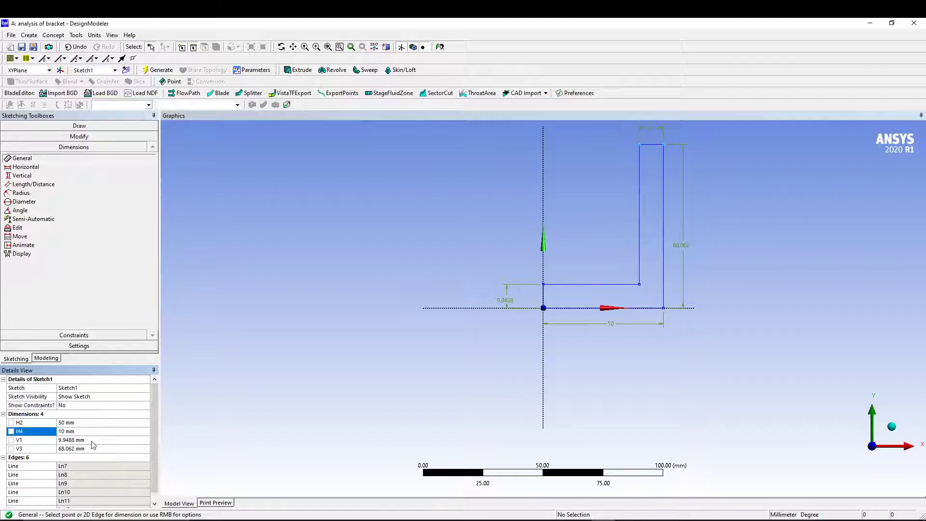
{"action": "left_click", "coordinate": [93, 439]}
{"action": "type", "text": "10"}
{"action": "key", "text": "Return"}
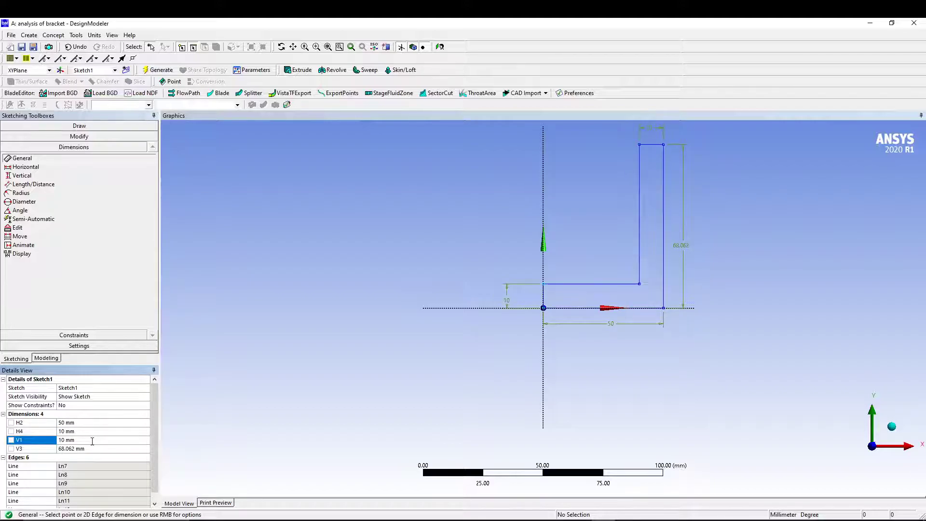
{"action": "left_click", "coordinate": [93, 448]}
{"action": "type", "text": "100"}
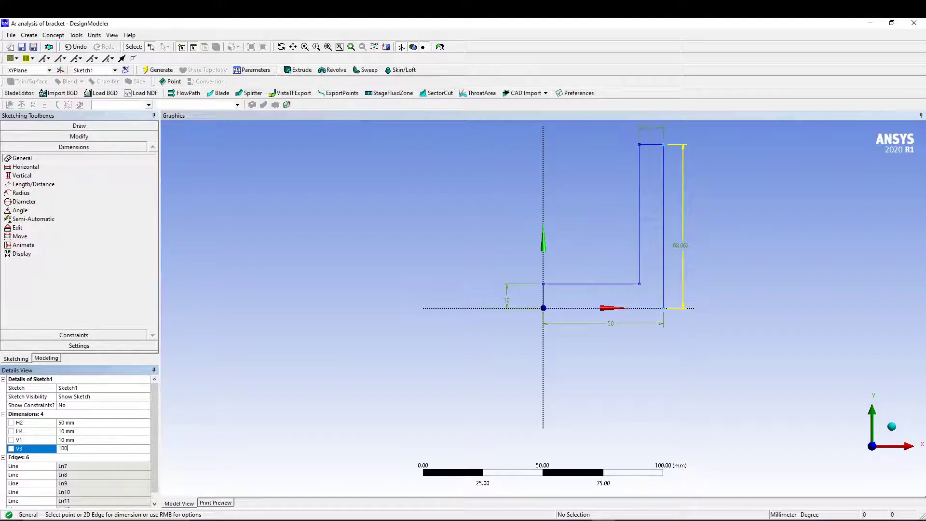
{"action": "key", "text": "Return"}
{"action": "right_click", "coordinate": [324, 218]}
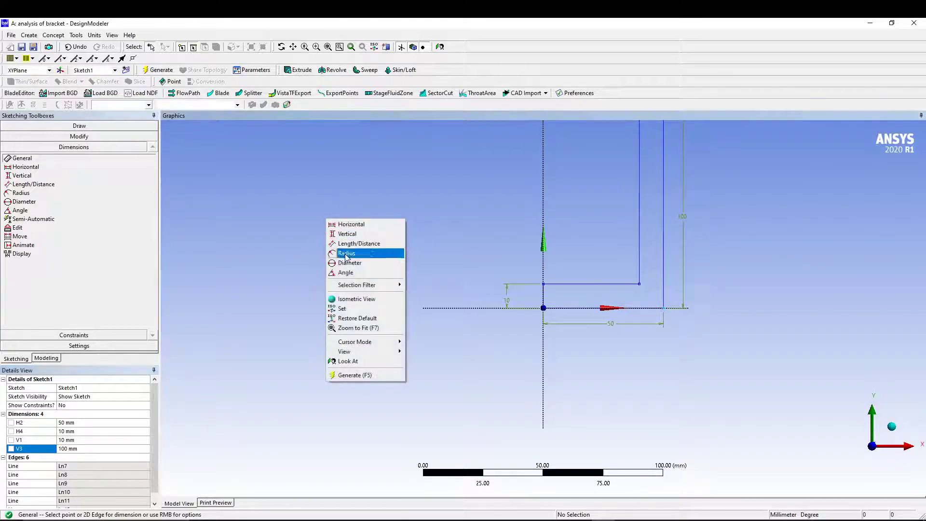
{"action": "left_click", "coordinate": [365, 328]}
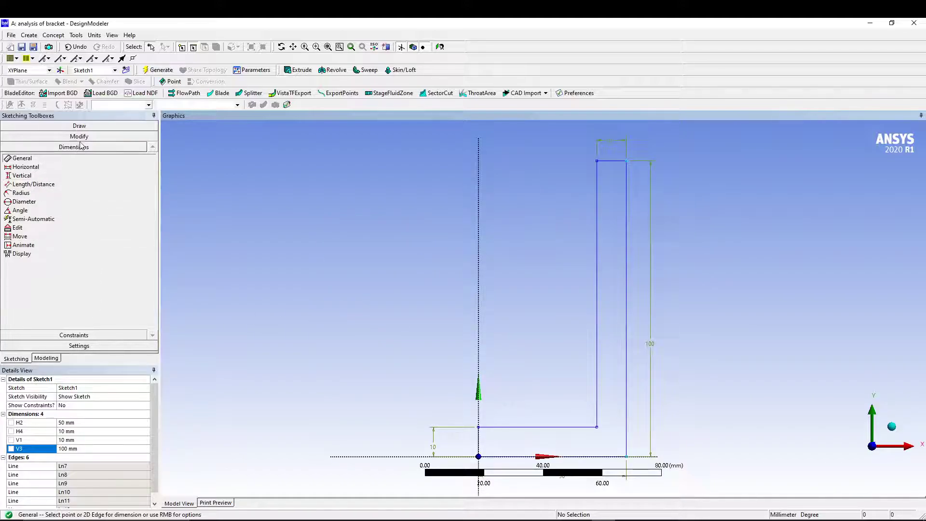
{"action": "left_click", "coordinate": [130, 137]}
- Fillet the L's inner corner at 10 mm and its outer bottom corner at 20 mm
{"action": "left_click", "coordinate": [139, 149]}
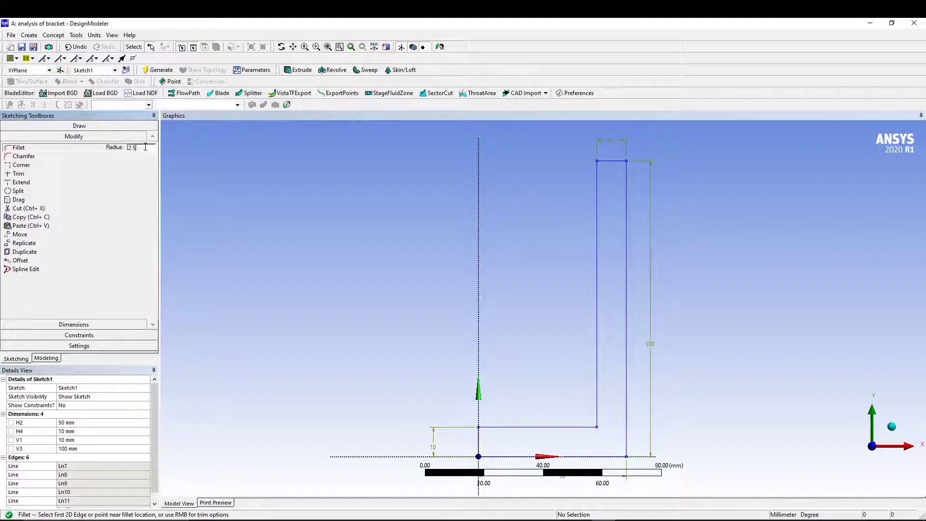
{"action": "left_click_drag", "start_coordinate": [145, 147], "coordinate": [111, 152]}
{"action": "type", "text": "10"}
{"action": "left_click", "coordinate": [600, 431]}
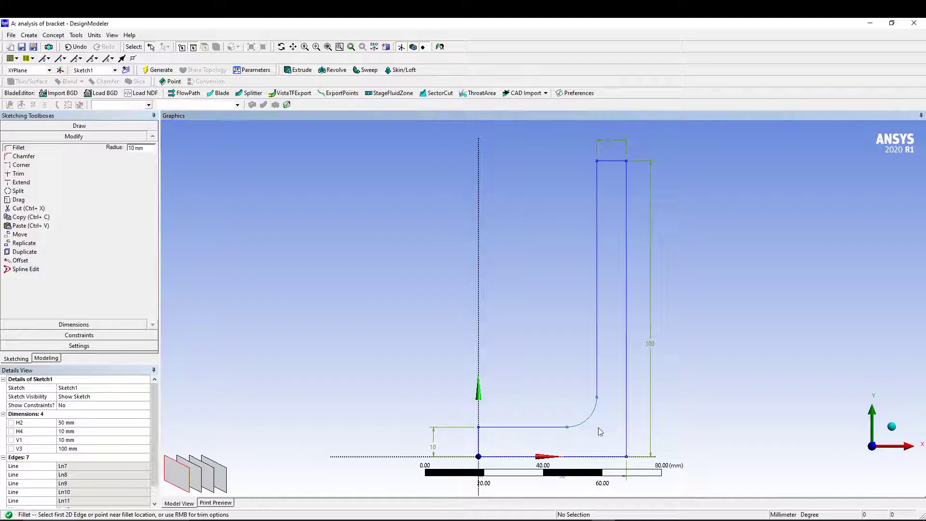
{"action": "left_click", "coordinate": [144, 147]}
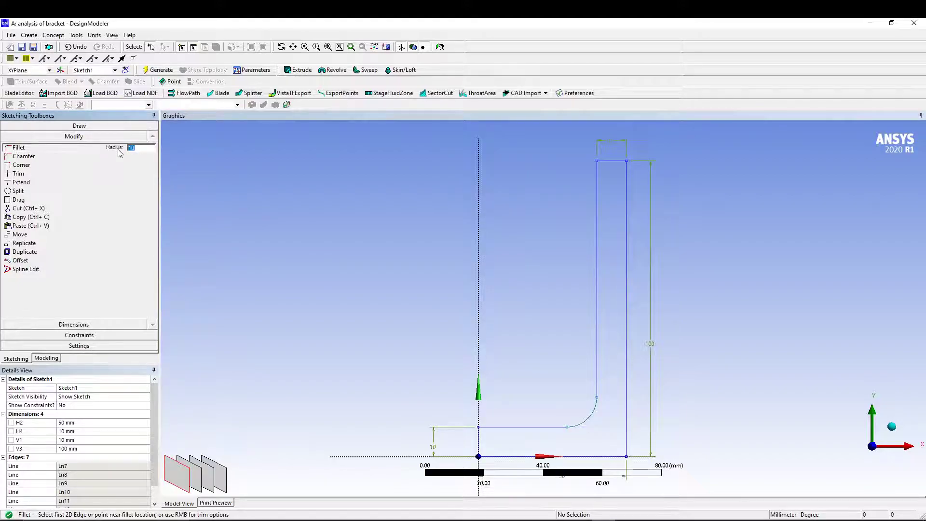
{"action": "left_click", "coordinate": [628, 460]}
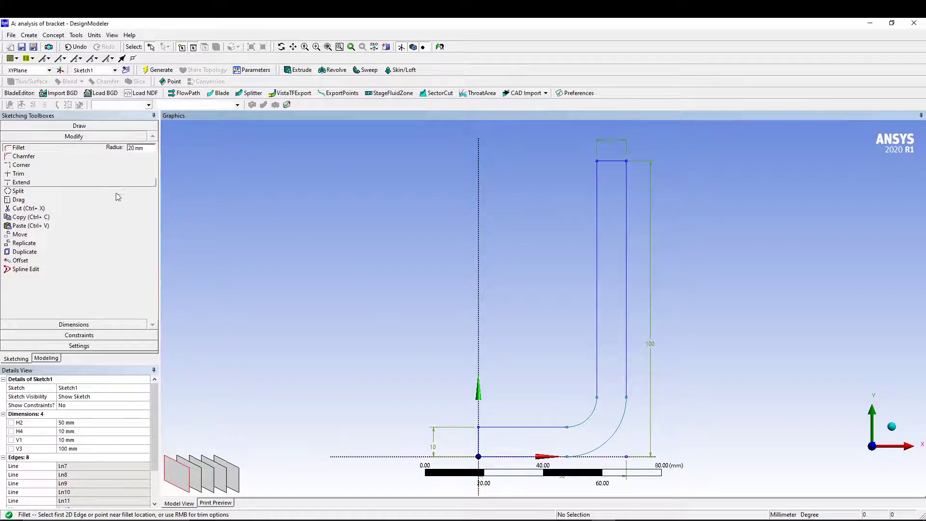
{"action": "mouse_move", "coordinate": [397, 230]}
{"action": "middle_mouse_down"}
{"action": "mouse_move", "coordinate": [413, 268]}
{"action": "mouse_move", "coordinate": [438, 221]}
{"action": "mouse_move", "coordinate": [436, 261]}
{"action": "mouse_move", "coordinate": [351, 215]}
{"action": "mouse_move", "coordinate": [462, 289]}
{"action": "mouse_move", "coordinate": [548, 295]}
{"action": "mouse_move", "coordinate": [469, 314]}
{"action": "mouse_move", "coordinate": [483, 311]}
{"action": "middle_mouse_up"}
- Extrude Sketch1 30 mm Both - Symmetric and generate the solid bracket
{"action": "left_click", "coordinate": [298, 70]}
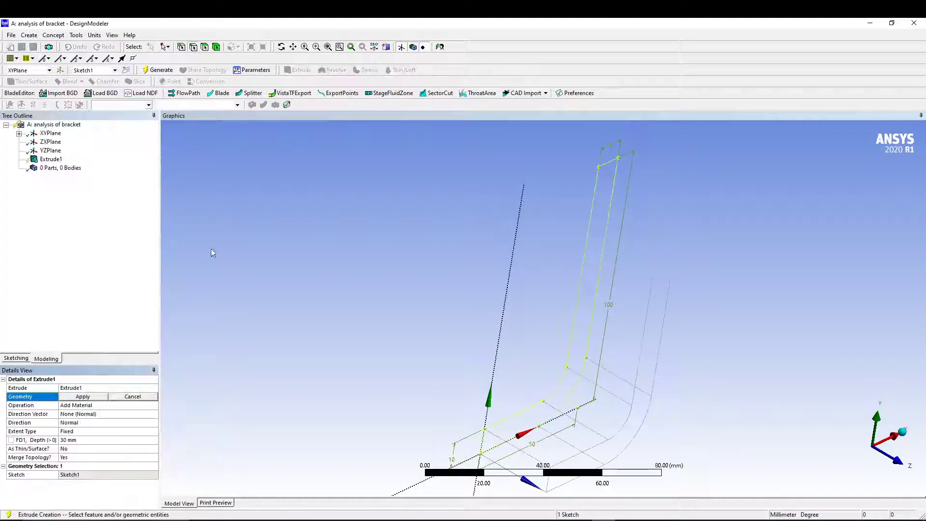
{"action": "left_click", "coordinate": [82, 397]}
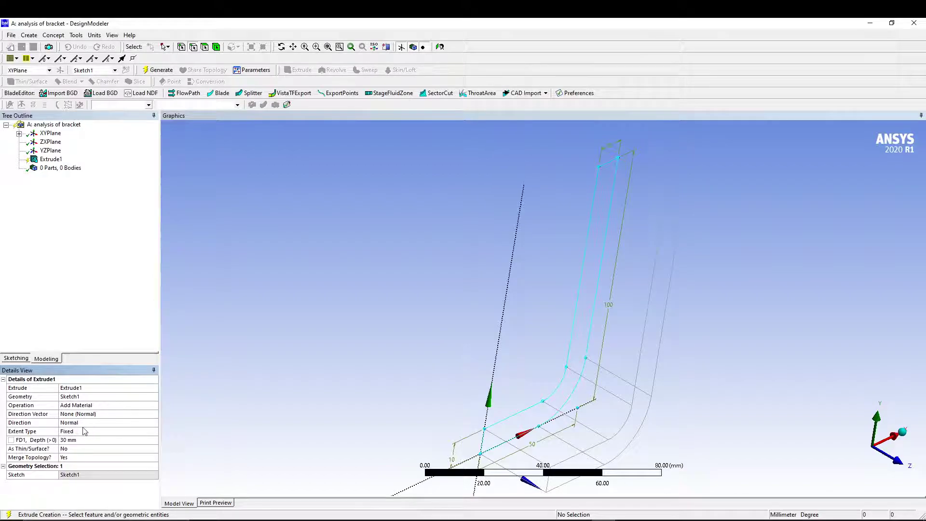
{"action": "left_click", "coordinate": [100, 423]}
{"action": "left_click", "coordinate": [154, 423]}
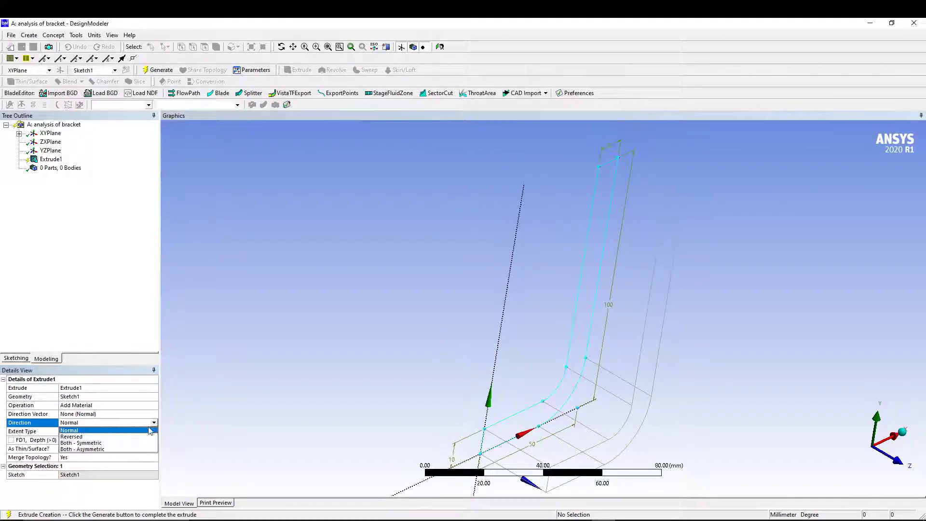
{"action": "left_click", "coordinate": [108, 443]}
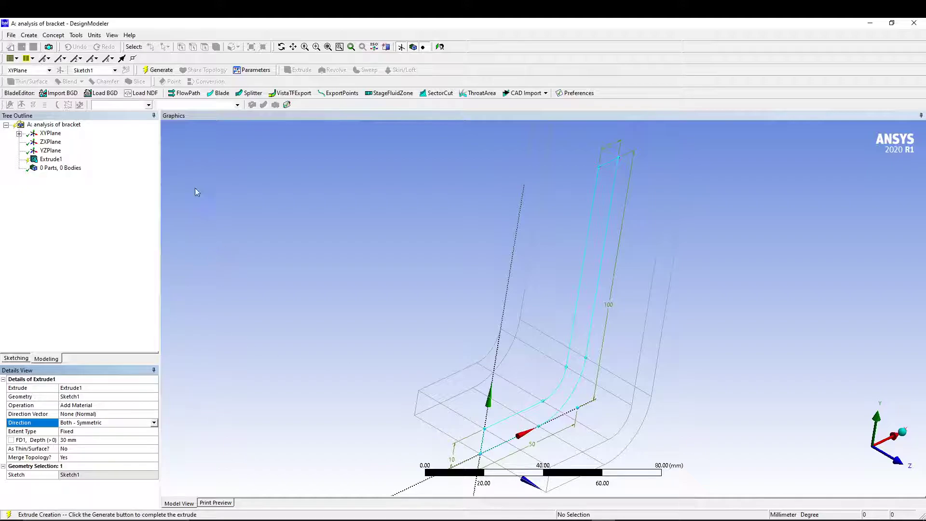
{"action": "left_click", "coordinate": [158, 70]}
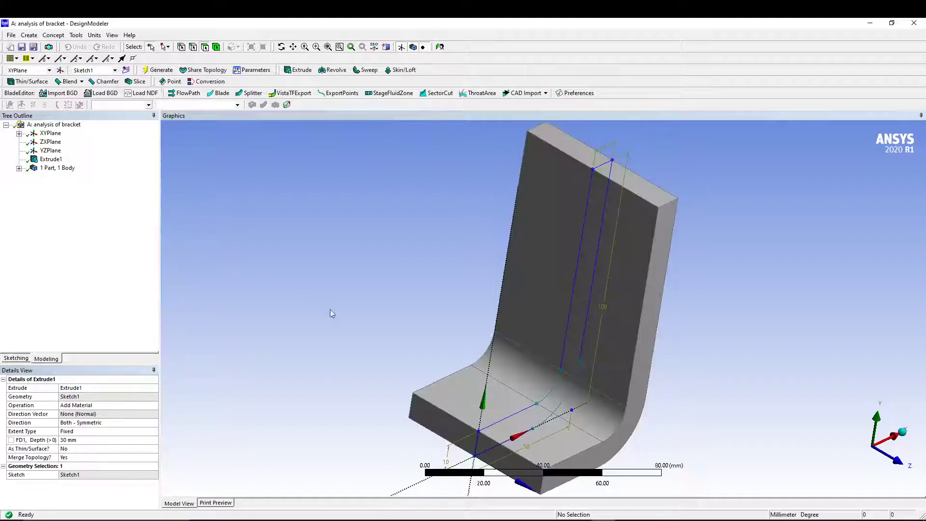
{"action": "mouse_move", "coordinate": [330, 309]}
{"action": "middle_mouse_down"}
{"action": "mouse_move", "coordinate": [337, 270]}
{"action": "mouse_move", "coordinate": [352, 308]}
{"action": "mouse_move", "coordinate": [332, 291]}
{"action": "mouse_move", "coordinate": [393, 262]}
{"action": "mouse_move", "coordinate": [323, 307]}
{"action": "mouse_move", "coordinate": [320, 262]}
{"action": "mouse_move", "coordinate": [325, 300]}
{"action": "mouse_move", "coordinate": [310, 295]}
{"action": "mouse_move", "coordinate": [337, 298]}
{"action": "middle_mouse_up"}
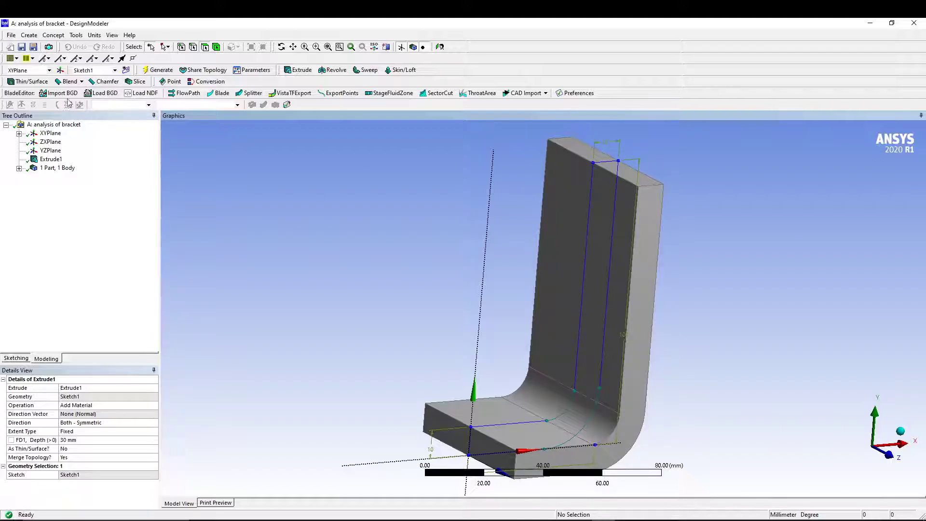
- Round both top edges of the upright leg with a 30 mm fixed-radius blend and generate it
{"action": "left_click", "coordinate": [80, 81]}
{"action": "left_click", "coordinate": [77, 93]}
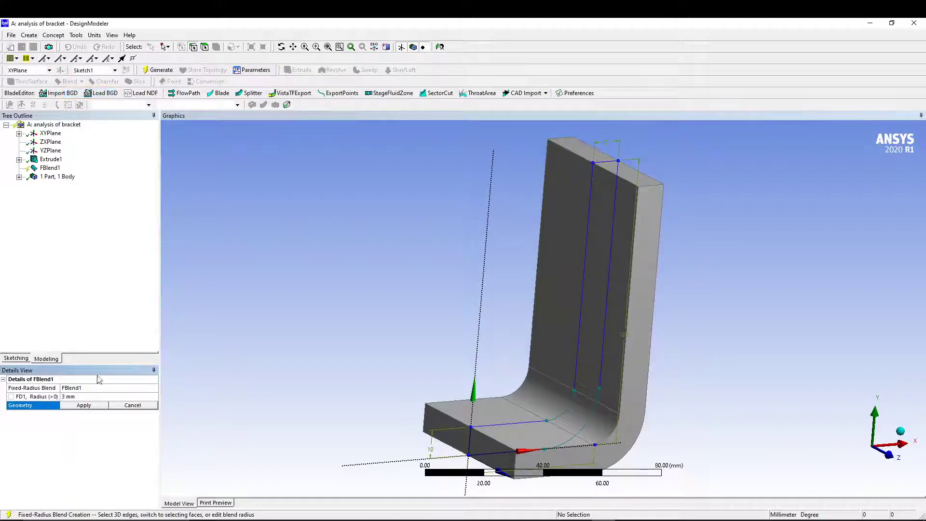
{"action": "left_click", "coordinate": [90, 396]}
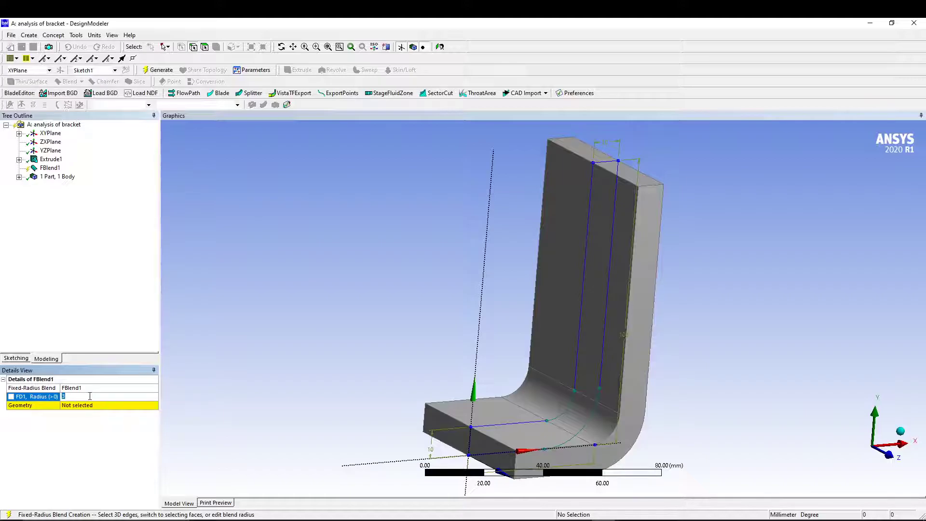
{"action": "type", "text": "0"}
{"action": "left_click", "coordinate": [647, 185]}
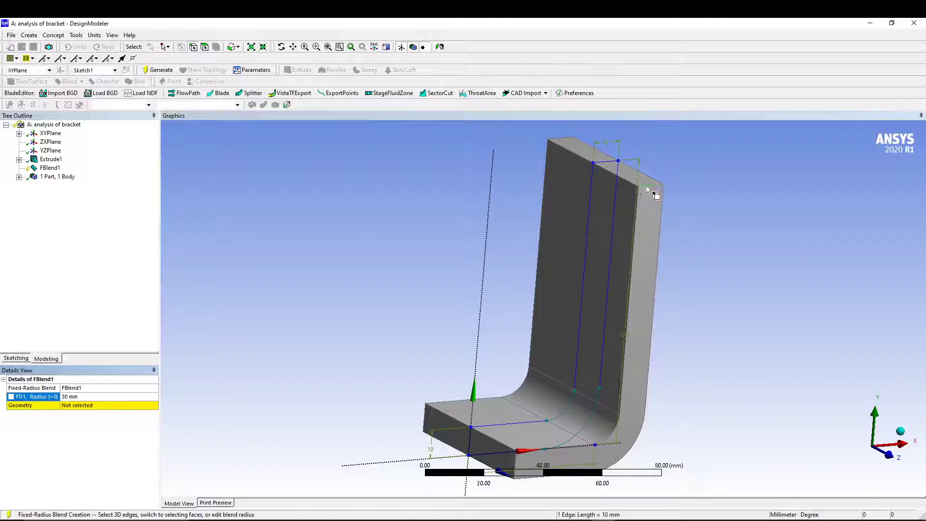
{"action": "left_click", "coordinate": [557, 138], "text": "ctrl"}
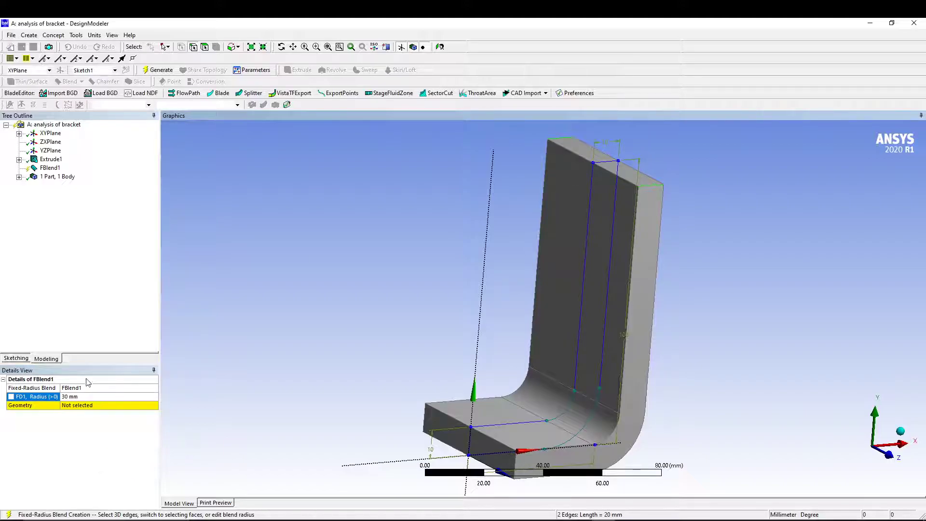
{"action": "left_click", "coordinate": [88, 406]}
{"action": "left_click", "coordinate": [73, 405]}
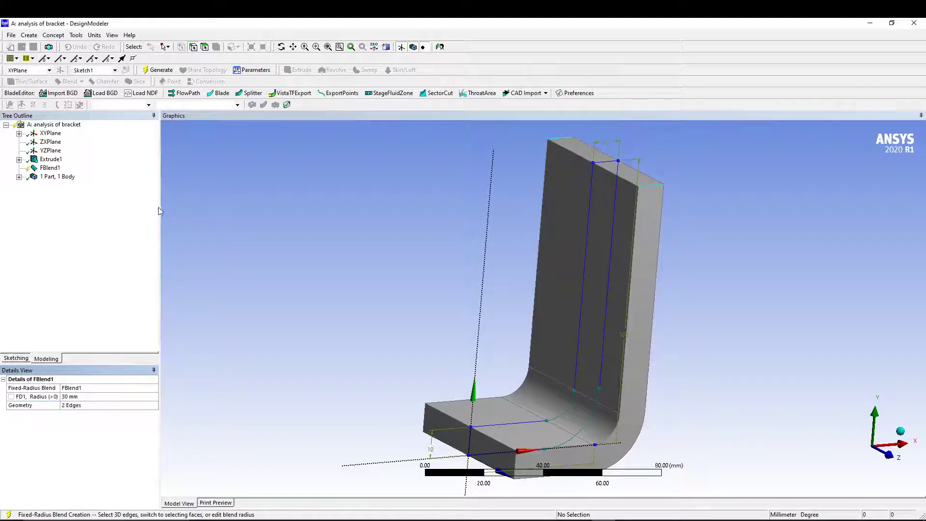
{"action": "left_click", "coordinate": [158, 70]}
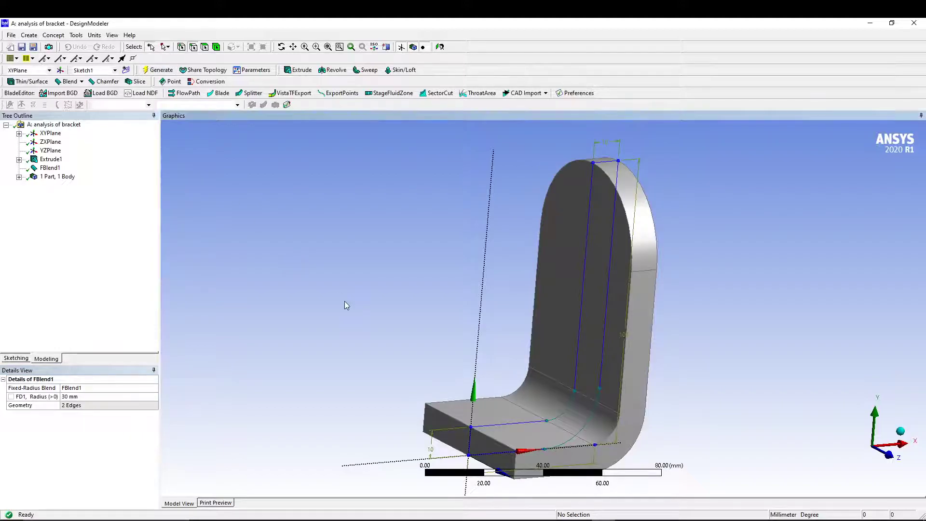
{"action": "middle_click_drag", "start_coordinate": [345, 302], "coordinate": [409, 296]}
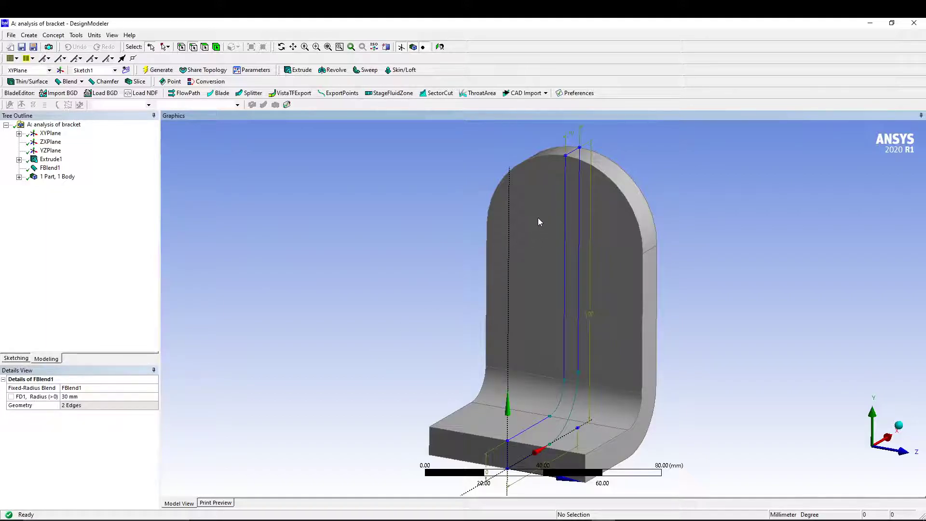
{"action": "middle_click_drag", "start_coordinate": [371, 295], "coordinate": [329, 305]}
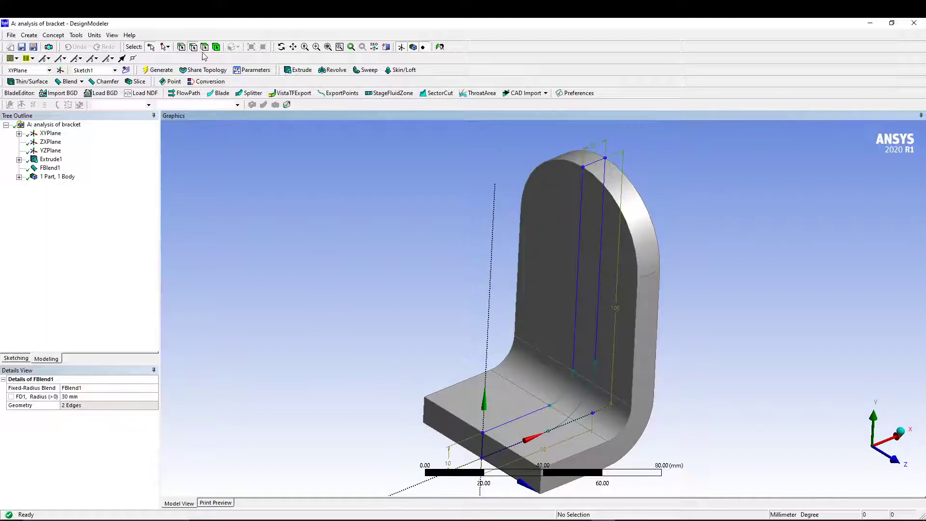
- Orient the view face-on to the upright leg's front face
{"action": "left_click", "coordinate": [556, 233]}
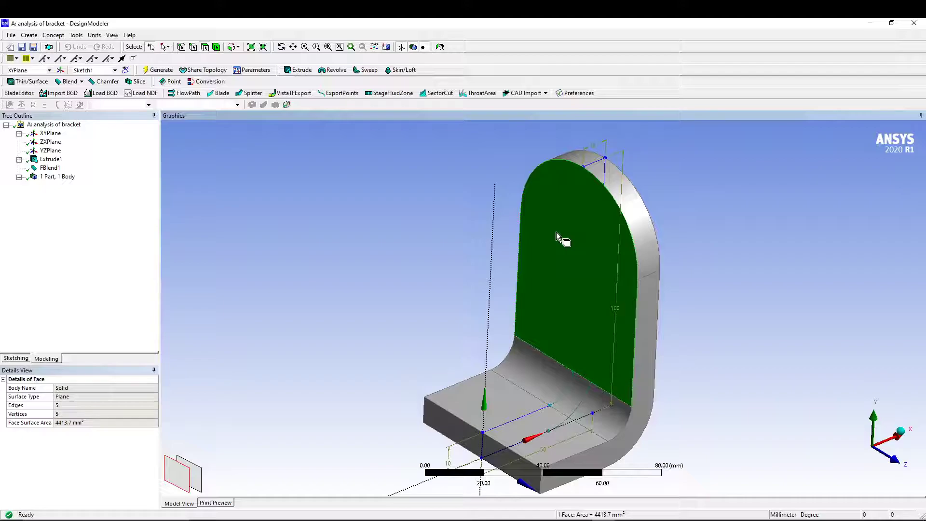
{"action": "right_click", "coordinate": [557, 234]}
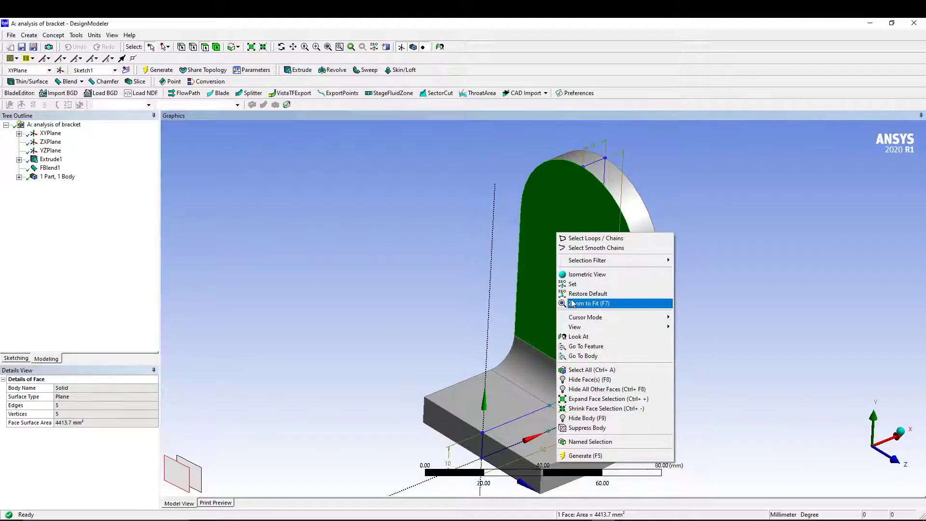
{"action": "left_click", "coordinate": [573, 338]}
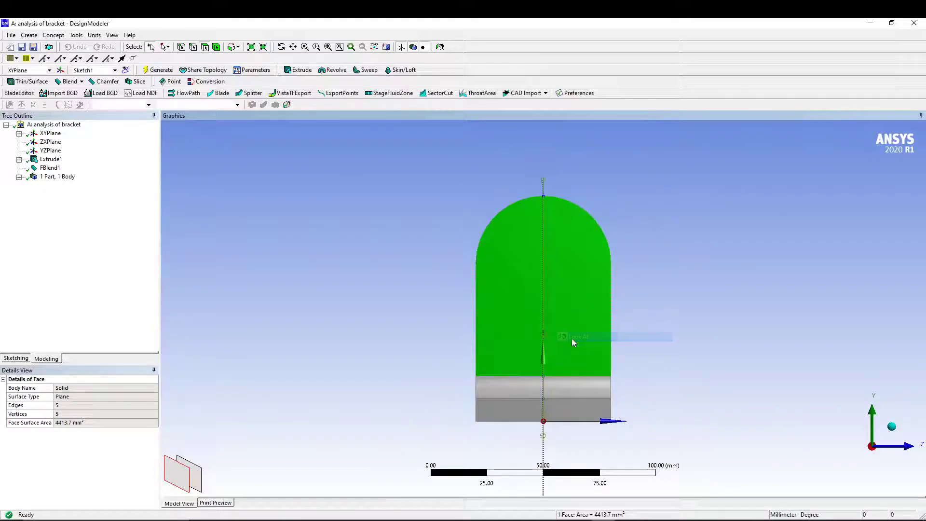
- Start a sketch on that face and draw a circle for the lug hole
{"action": "left_click", "coordinate": [16, 358]}
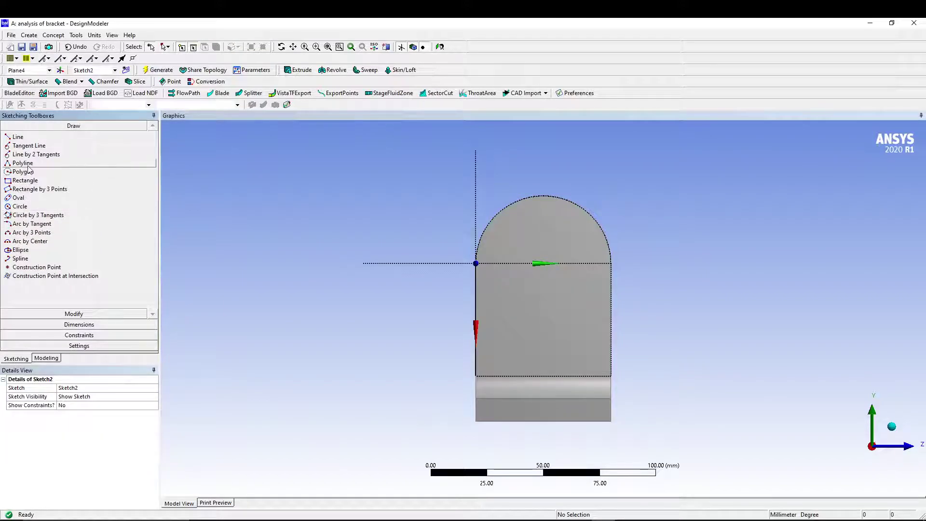
{"action": "left_click", "coordinate": [20, 206]}
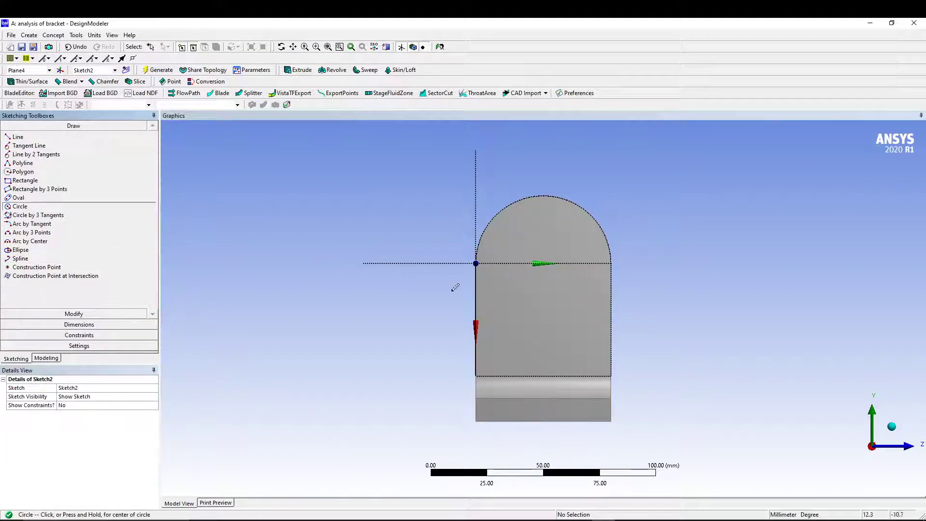
{"action": "left_click", "coordinate": [543, 278]}
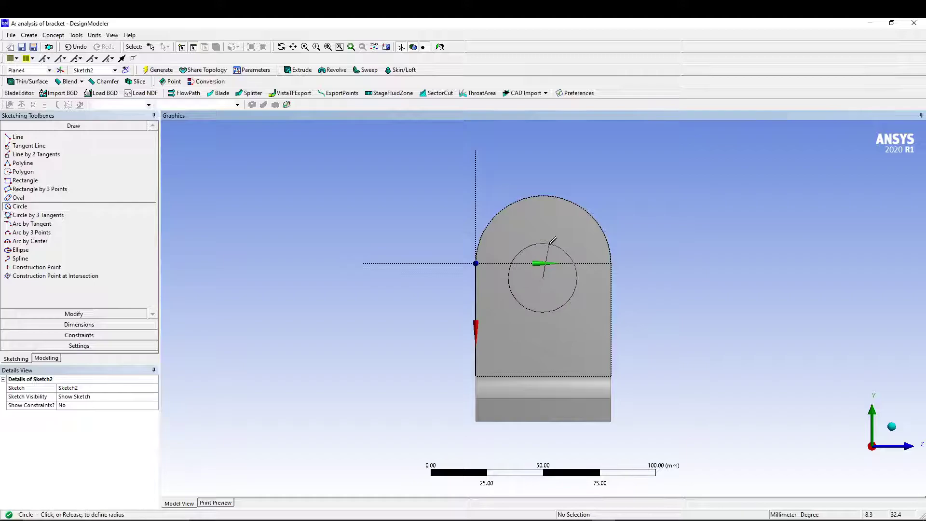
{"action": "left_click", "coordinate": [550, 244]}
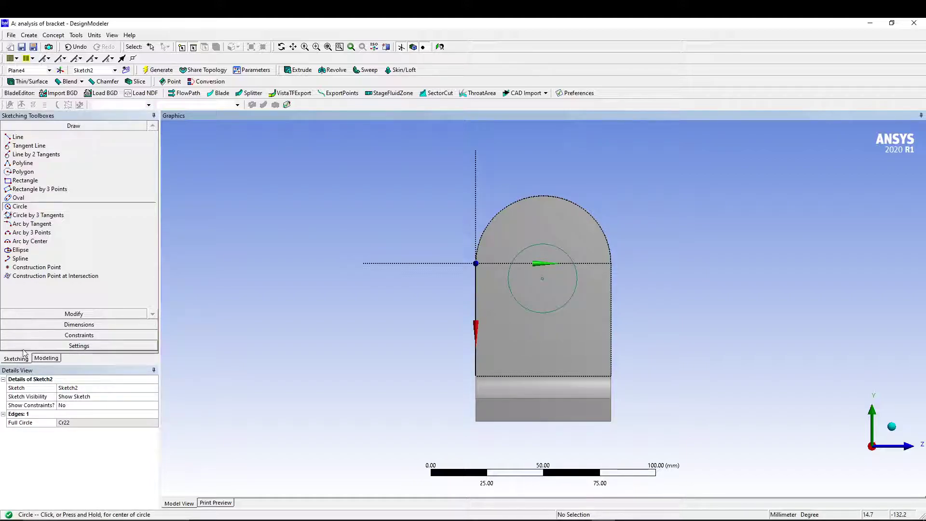
{"action": "left_click", "coordinate": [79, 324]}
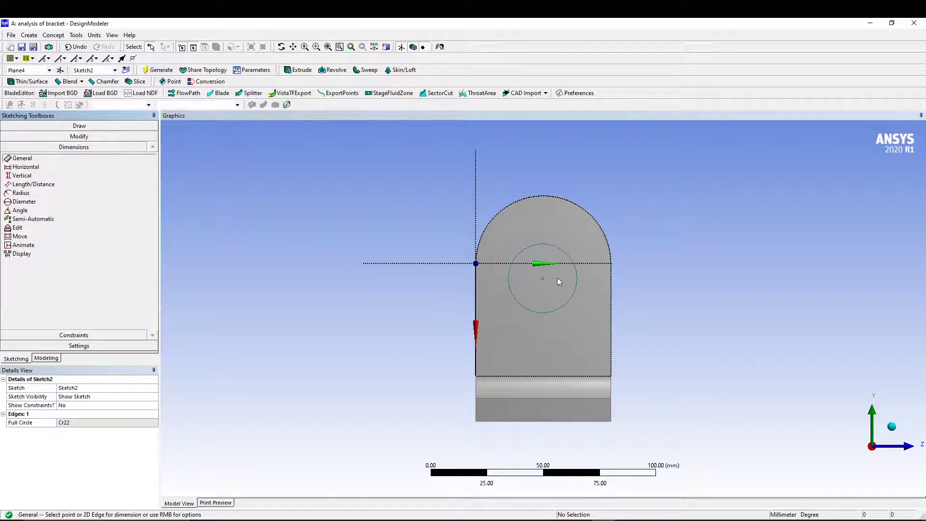
- Dimension the circle's diameter and its centre's distances from the left and bottom edges
{"action": "left_click", "coordinate": [576, 273]}
{"action": "left_click", "coordinate": [613, 206]}
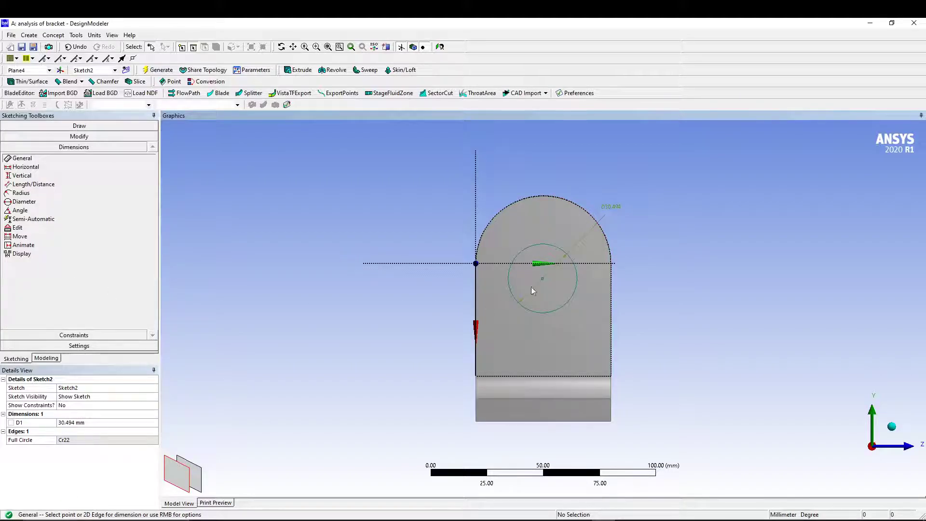
{"action": "left_click", "coordinate": [542, 279]}
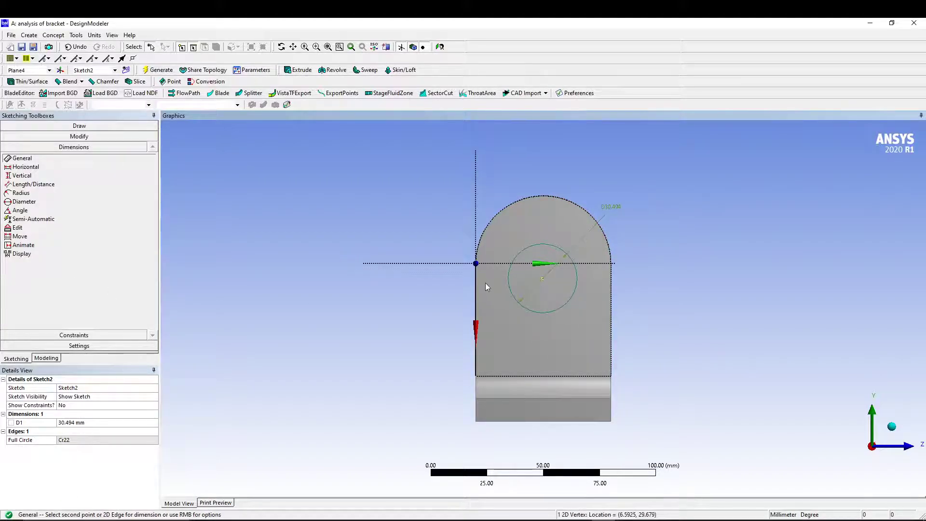
{"action": "left_click", "coordinate": [476, 275]}
{"action": "left_click", "coordinate": [378, 238]}
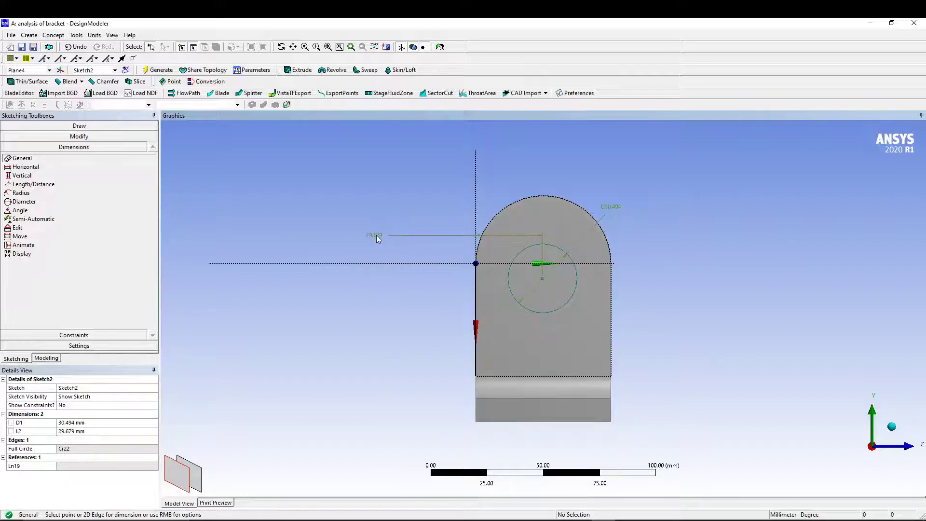
{"action": "left_click", "coordinate": [542, 278]}
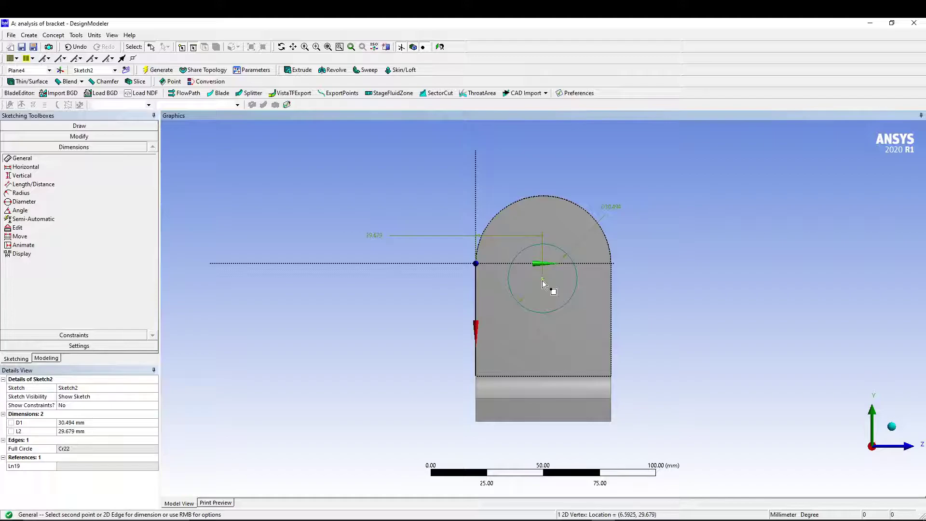
{"action": "left_click", "coordinate": [575, 375]}
{"action": "left_click", "coordinate": [637, 332]}
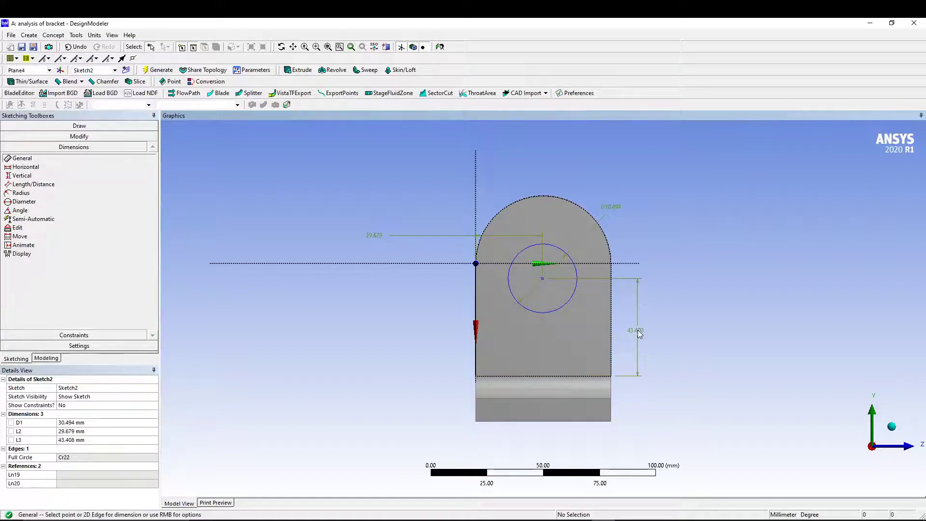
- Set D1=30, L2=30 and L3=55 mm for the lug-hole circle
{"action": "left_click", "coordinate": [93, 423]}
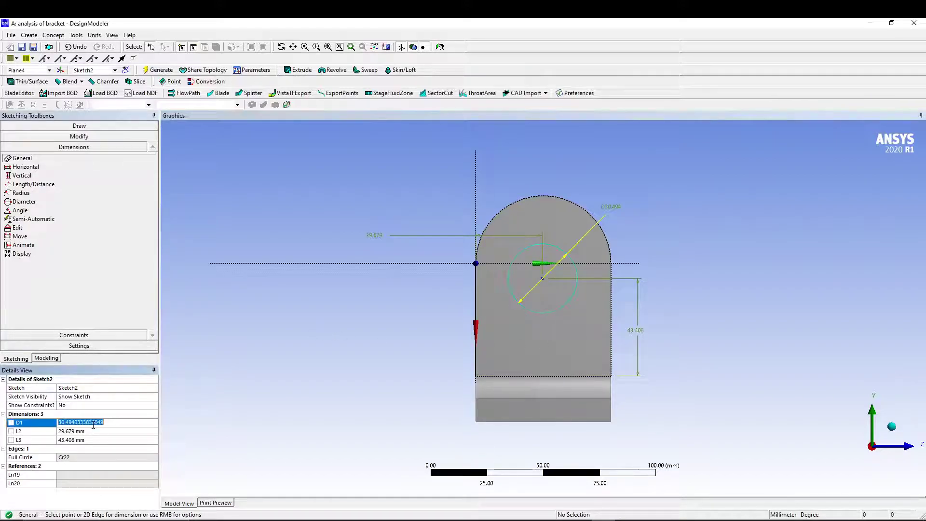
{"action": "type", "text": "30"}
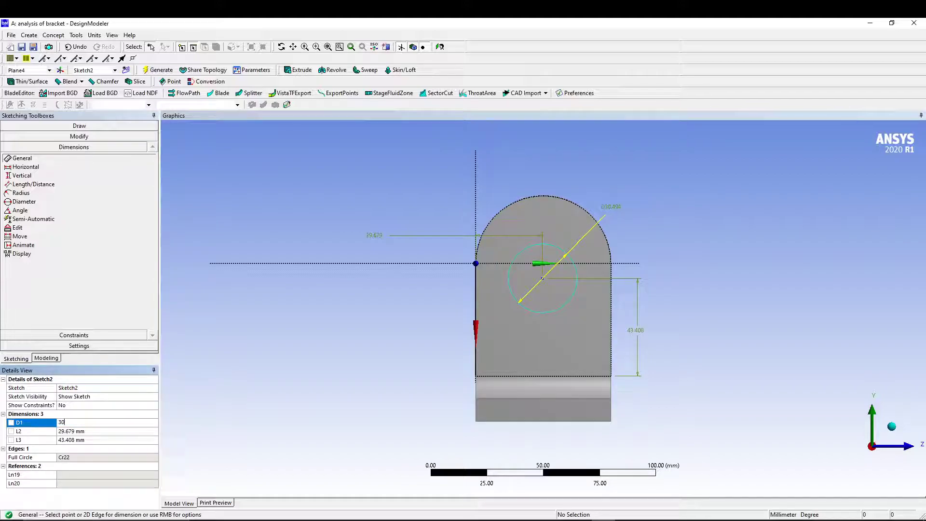
{"action": "left_click", "coordinate": [97, 431]}
{"action": "type", "text": "3"}
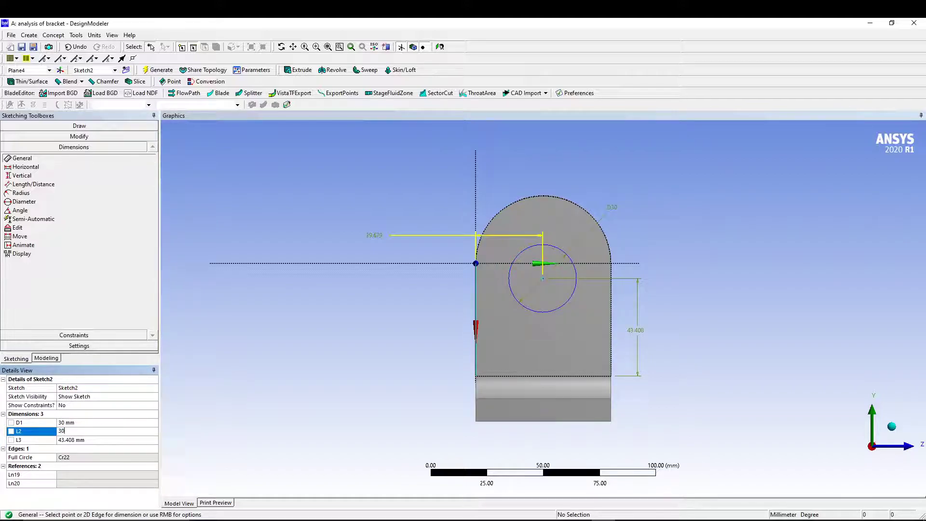
{"action": "type", "text": "0"}
{"action": "left_click", "coordinate": [98, 440]}
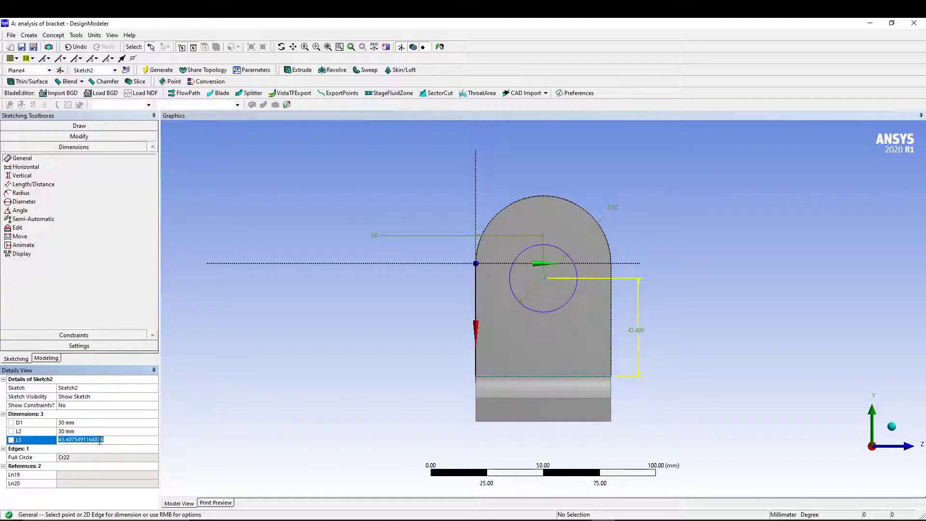
{"action": "type", "text": "55"}
{"action": "key", "text": "Return"}
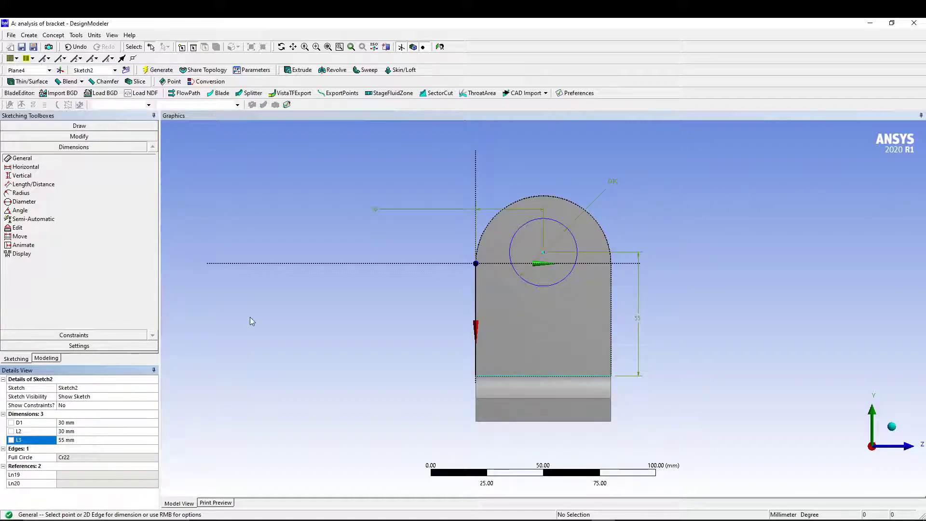
{"action": "left_click", "coordinate": [299, 70]}
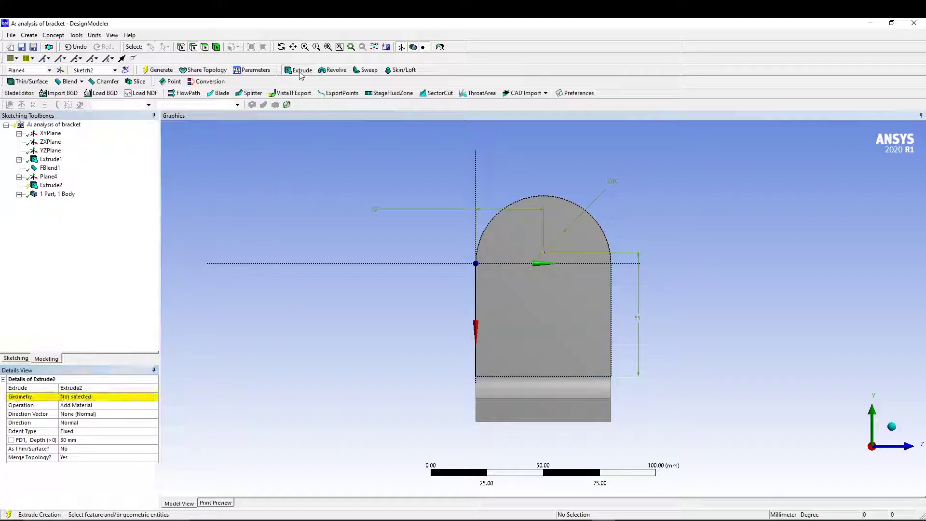
- Set Extrude2 to use Sketch2 as its geometry with the Cut Material operation
{"action": "left_click", "coordinate": [123, 407]}
{"action": "left_click", "coordinate": [154, 405]}
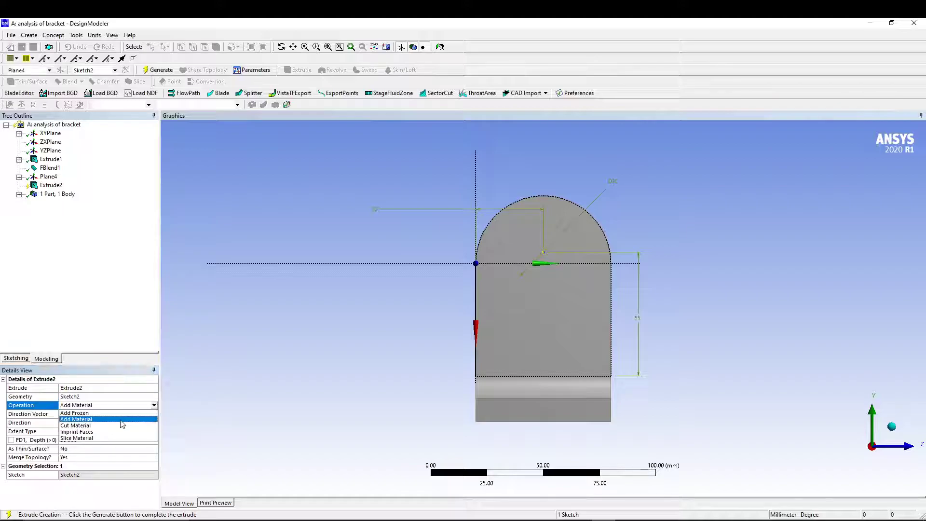
{"action": "left_click", "coordinate": [121, 422]}
{"action": "left_click", "coordinate": [154, 406]}
{"action": "left_click", "coordinate": [121, 420]}
{"action": "left_click", "coordinate": [154, 406]}
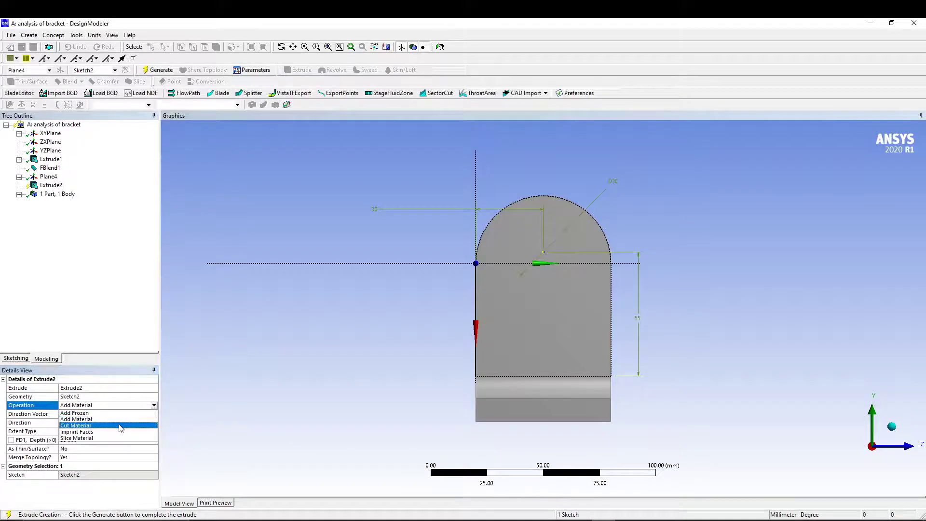
{"action": "left_click", "coordinate": [125, 430]}
- Generate the cut and rotate the bracket to inspect the new lug hole
{"action": "mouse_move", "coordinate": [443, 206]}
{"action": "middle_mouse_down"}
{"action": "mouse_move", "coordinate": [325, 246]}
{"action": "mouse_move", "coordinate": [374, 249]}
{"action": "middle_mouse_up"}
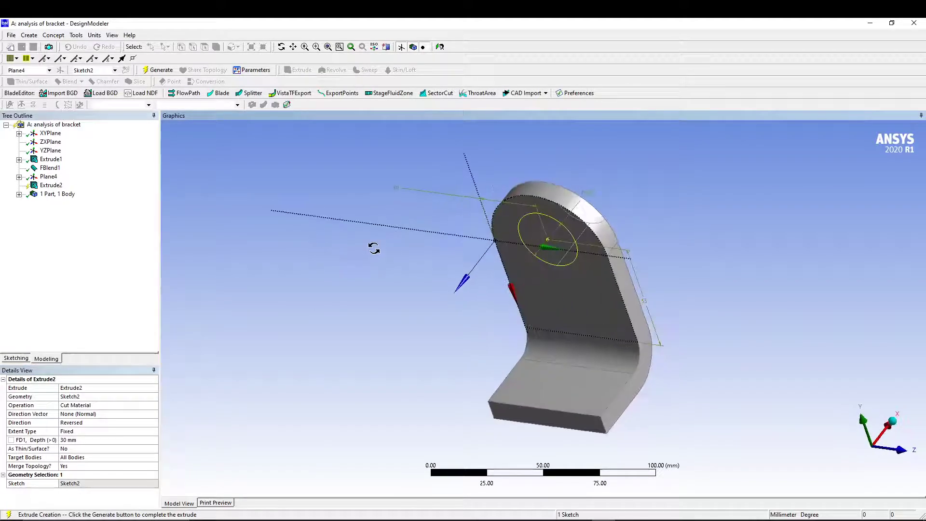
{"action": "left_click", "coordinate": [158, 70]}
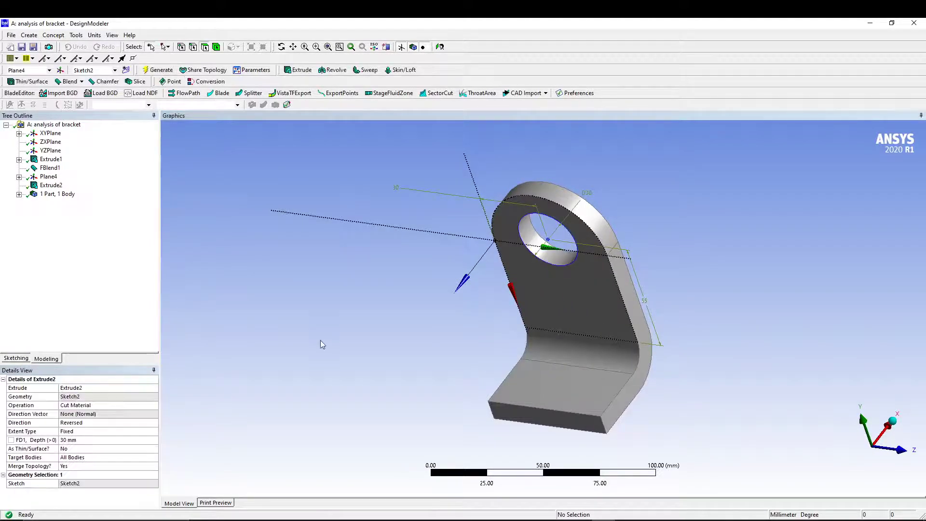
{"action": "middle_click_drag", "start_coordinate": [320, 341], "coordinate": [342, 296]}
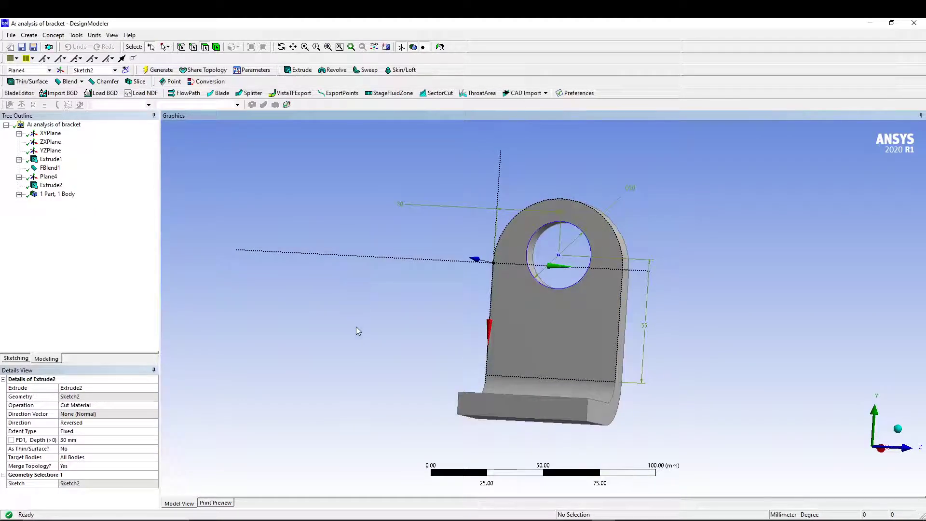
{"action": "middle_click_drag", "start_coordinate": [356, 328], "coordinate": [375, 352]}
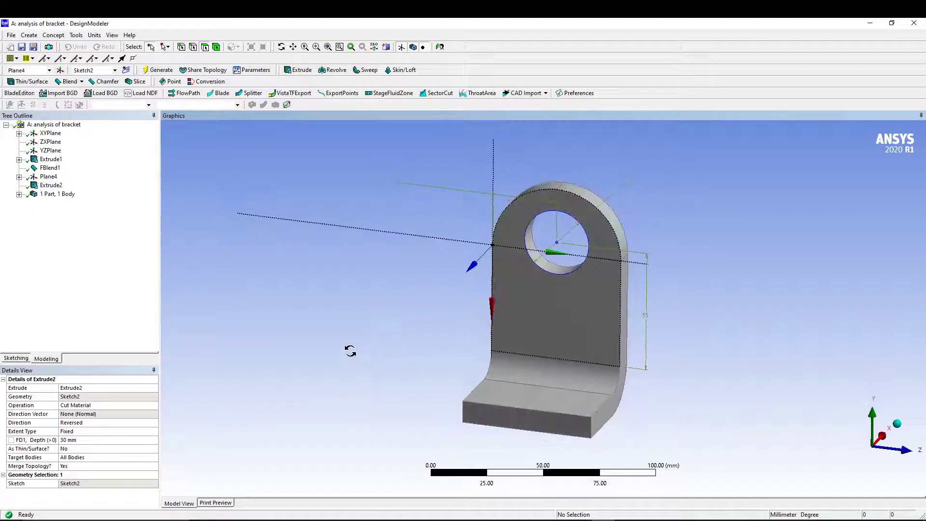
- Look straight onto the top face of the bracket's base, centred and zoomed in
{"action": "left_click", "coordinate": [528, 400]}
{"action": "right_click", "coordinate": [528, 395]}
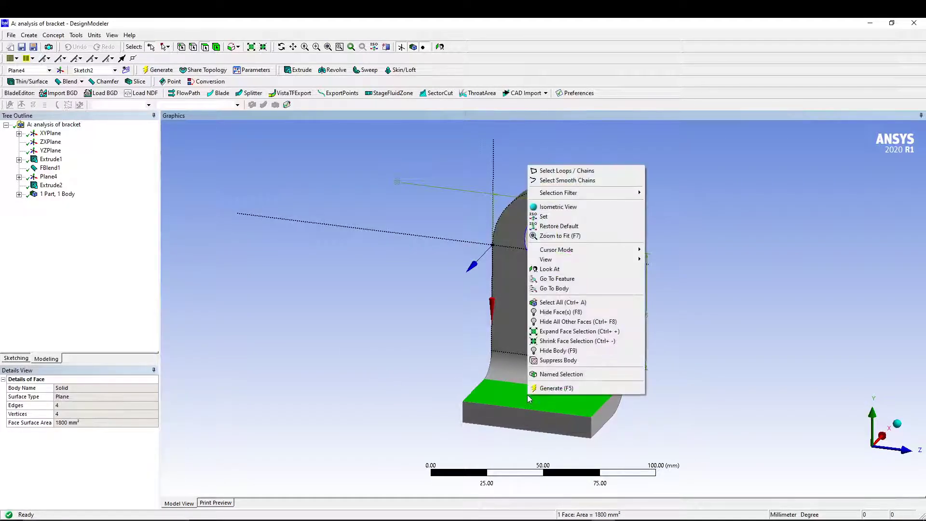
{"action": "left_click", "coordinate": [548, 270]}
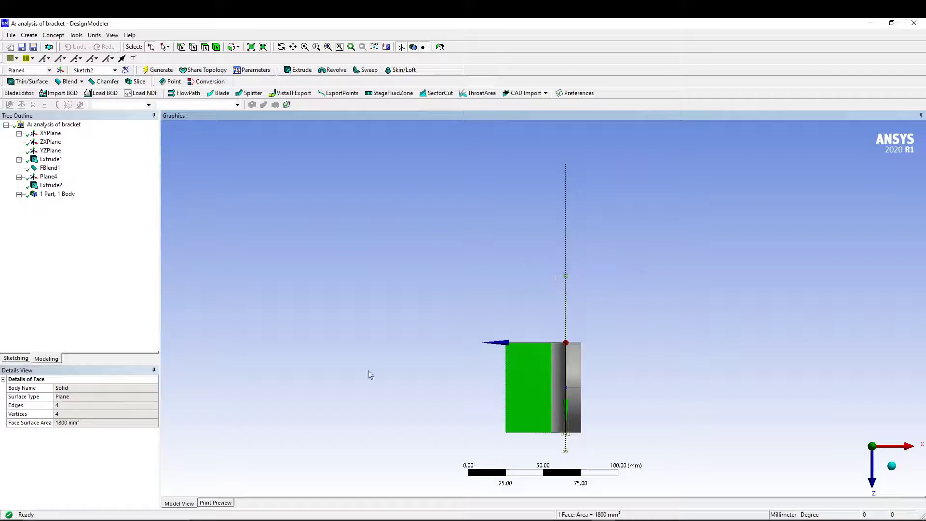
{"action": "scroll", "coordinate": [563, 416], "scroll_direction": "up", "scroll_amount": 3}
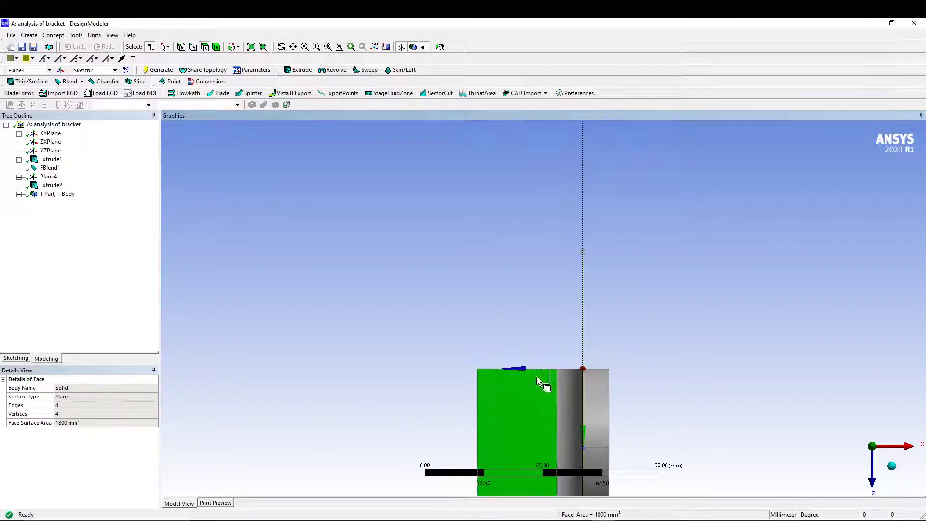
{"action": "middle_click_drag", "start_coordinate": [502, 341], "coordinate": [493, 204], "text": "ctrl"}
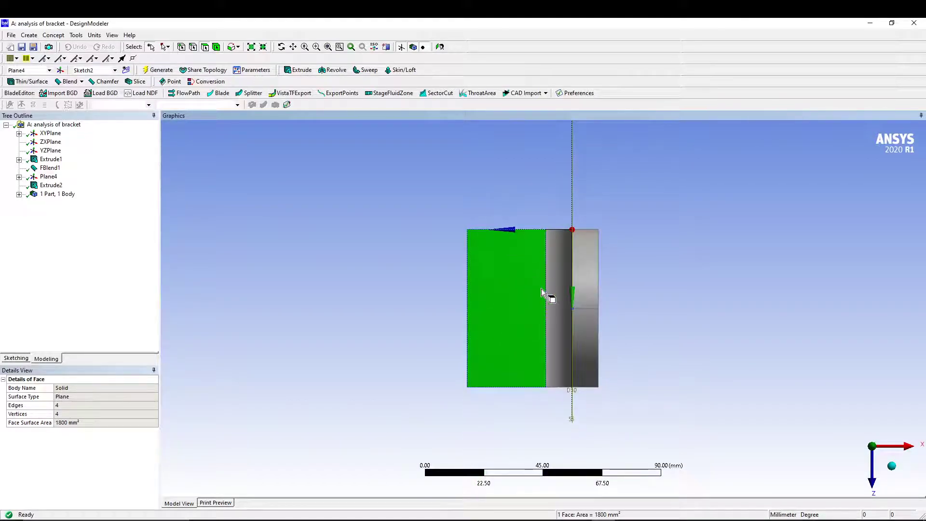
{"action": "scroll", "coordinate": [542, 293], "scroll_direction": "up", "scroll_amount": 1}
{"action": "scroll", "coordinate": [541, 289], "scroll_direction": "up", "scroll_amount": 2}
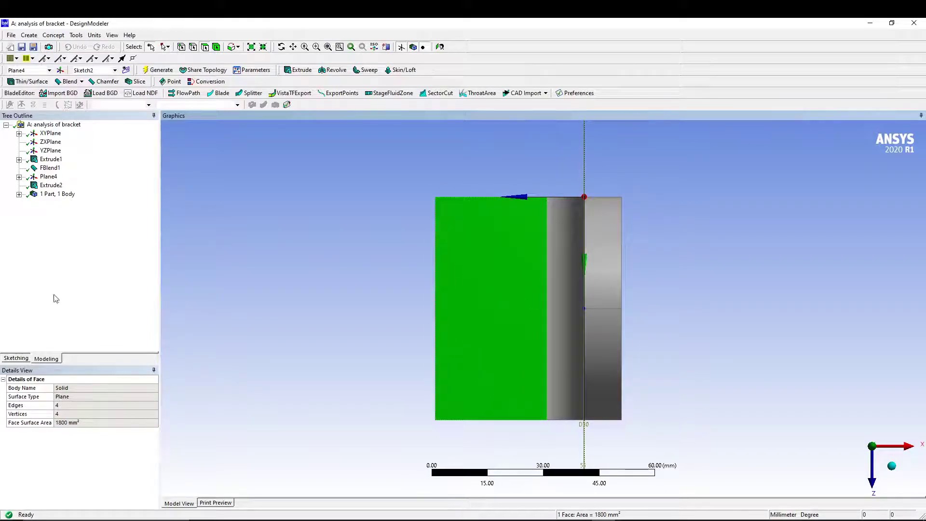
- Start Sketch3 on the base face and draw two circles, one upper and one lower
{"action": "left_click", "coordinate": [15, 358]}
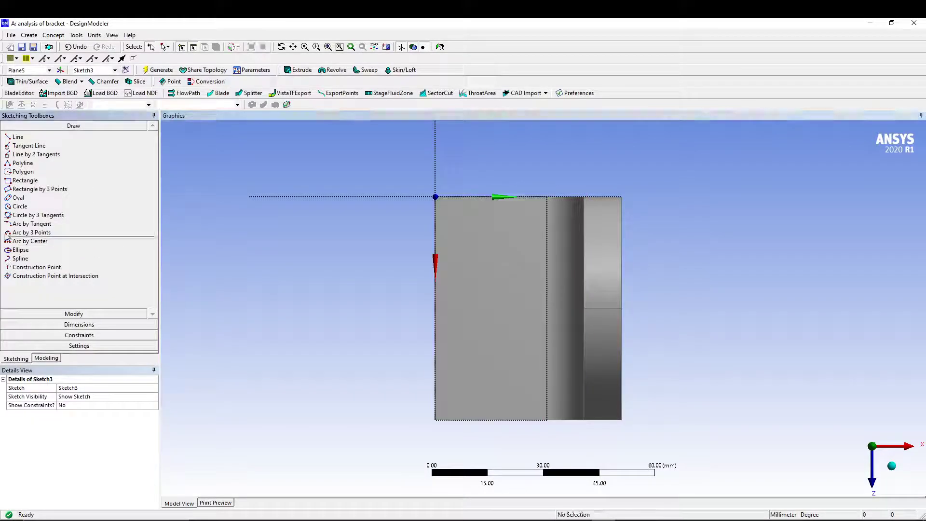
{"action": "left_click", "coordinate": [24, 207]}
{"action": "left_click", "coordinate": [489, 228]}
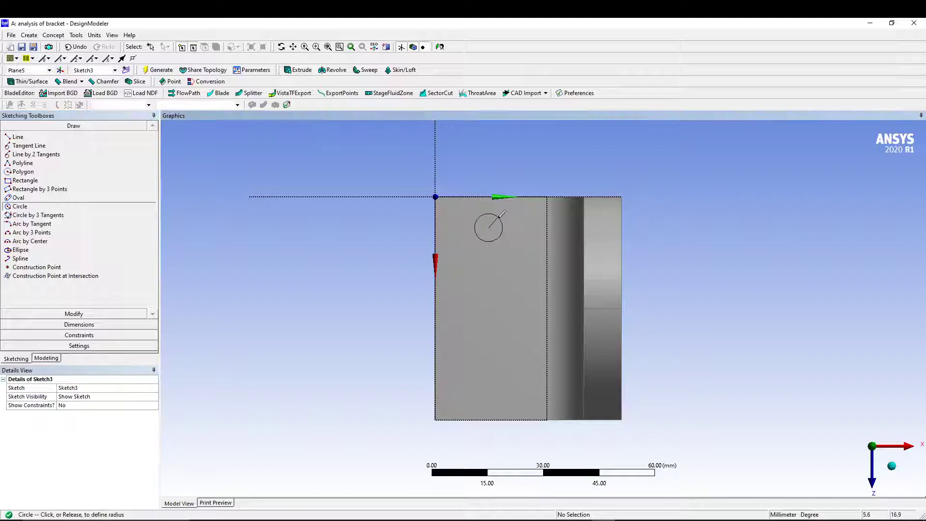
{"action": "left_click", "coordinate": [500, 217]}
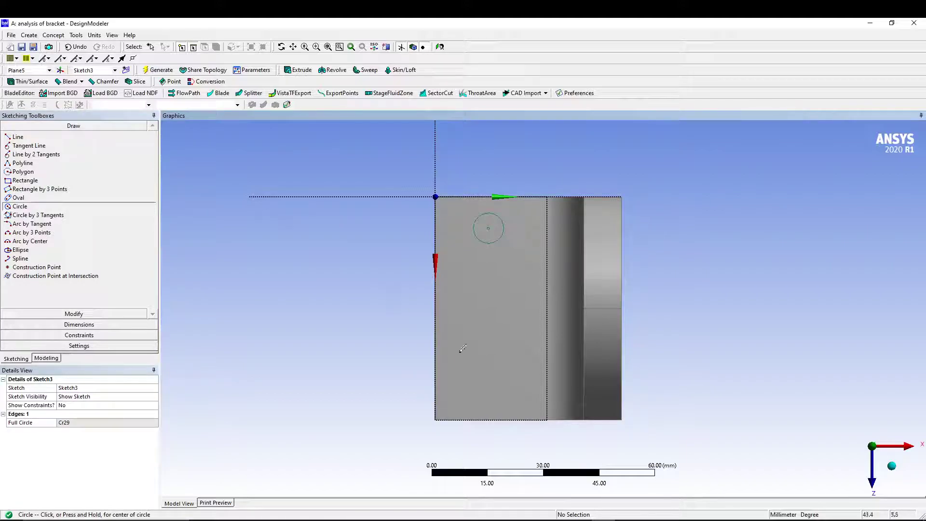
{"action": "left_click", "coordinate": [491, 376]}
{"action": "left_click", "coordinate": [508, 372]}
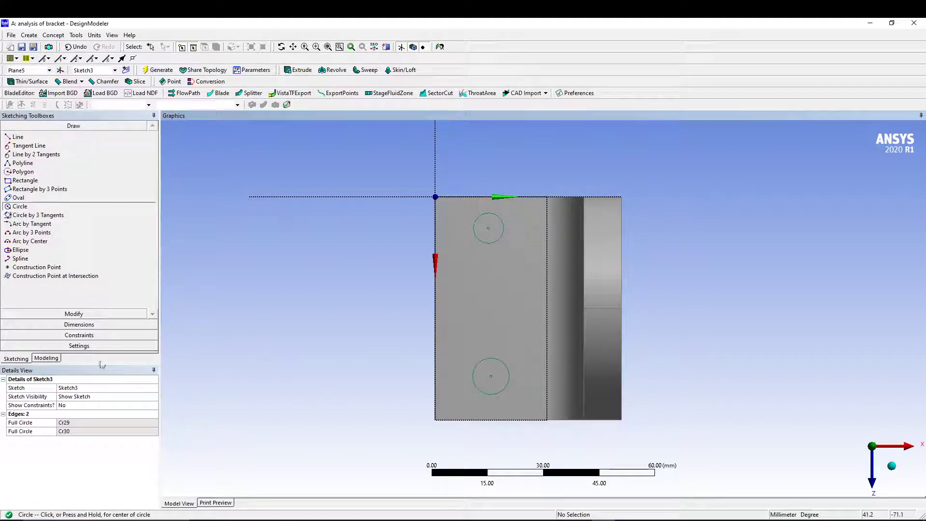
{"action": "left_click", "coordinate": [77, 325]}
- Dimension the upper circle's diameter and its distances from the top and left edges
{"action": "left_click", "coordinate": [475, 236]}
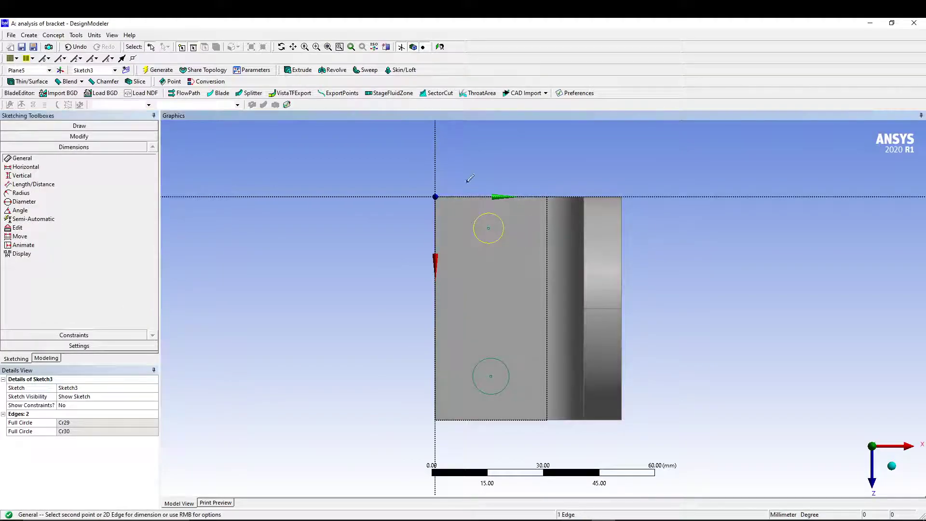
{"action": "left_click", "coordinate": [481, 166]}
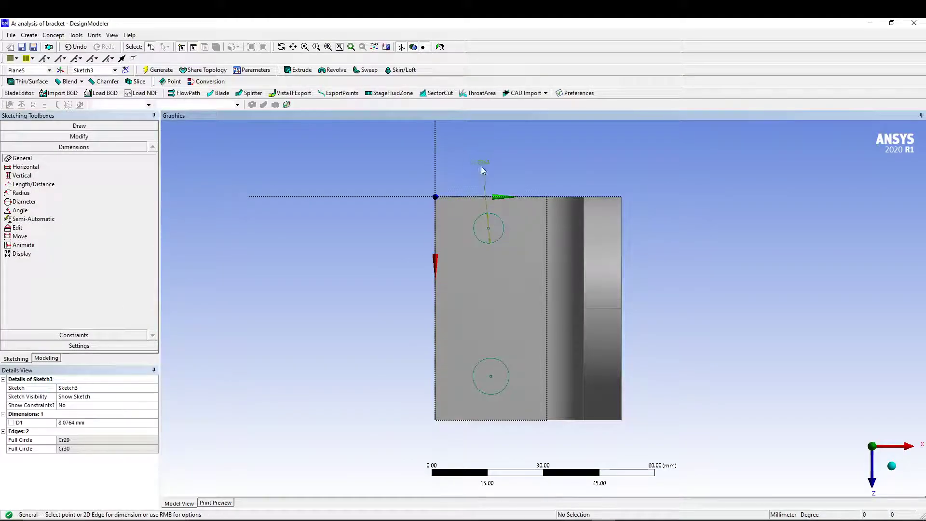
{"action": "left_click", "coordinate": [489, 228]}
{"action": "left_click", "coordinate": [443, 197]}
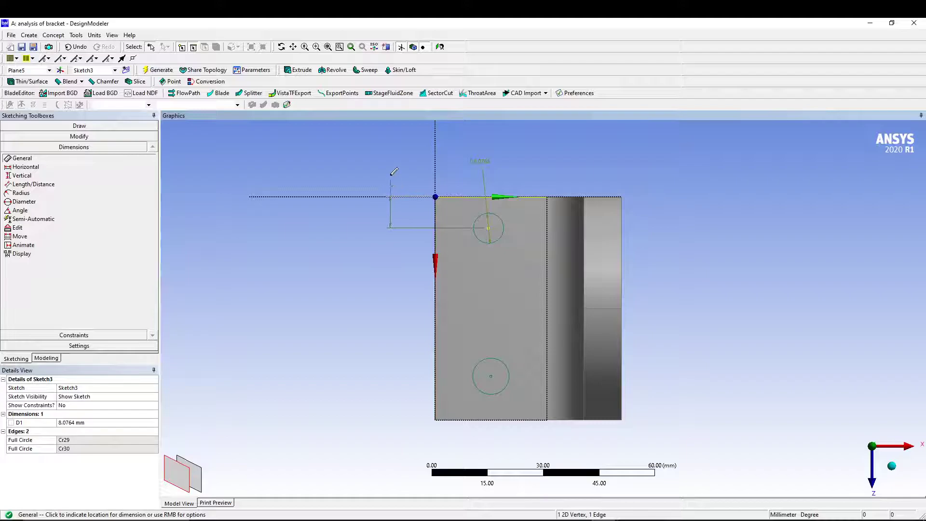
{"action": "left_click", "coordinate": [388, 183]}
{"action": "left_click", "coordinate": [488, 228]}
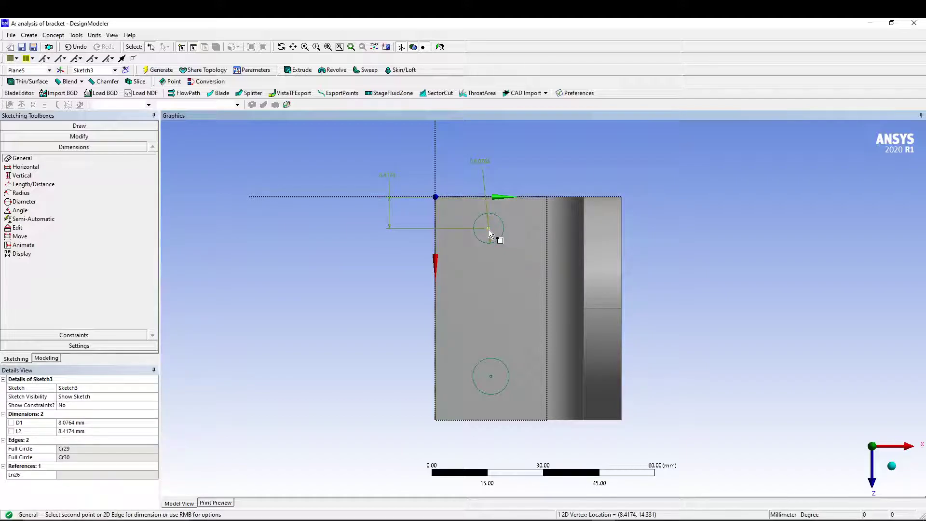
{"action": "left_click", "coordinate": [436, 251]}
{"action": "left_click", "coordinate": [337, 243]}
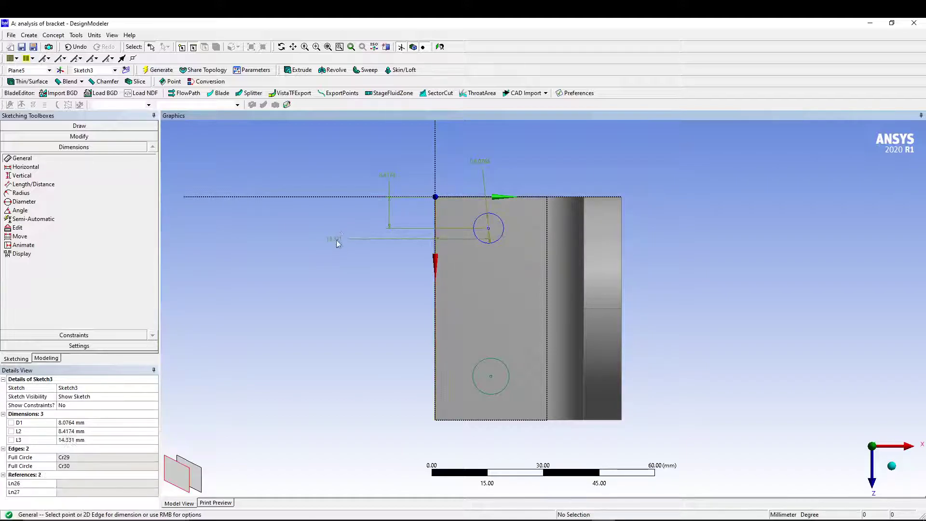
- Dimension the lower circle's diameter and its distances from the left and bottom edges
{"action": "left_click", "coordinate": [472, 373]}
{"action": "left_click", "coordinate": [462, 451]}
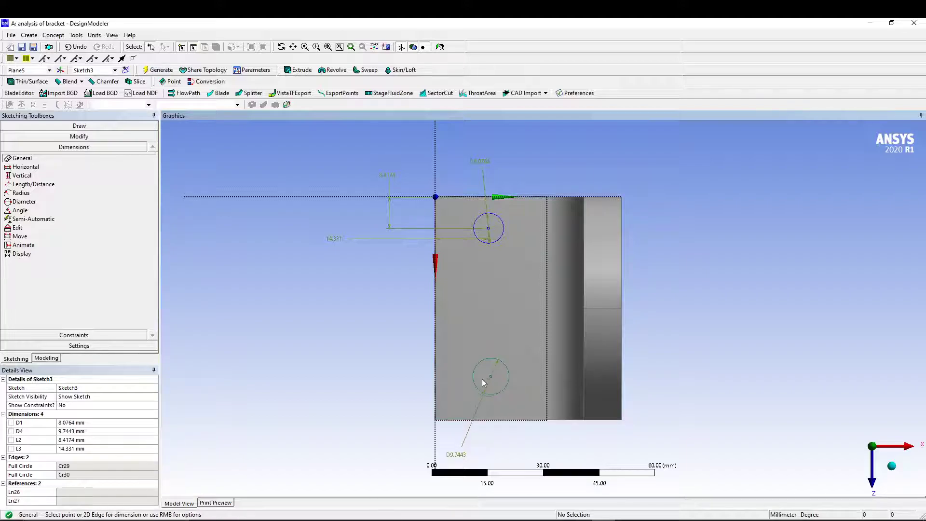
{"action": "left_click", "coordinate": [491, 379]}
{"action": "left_click", "coordinate": [436, 381]}
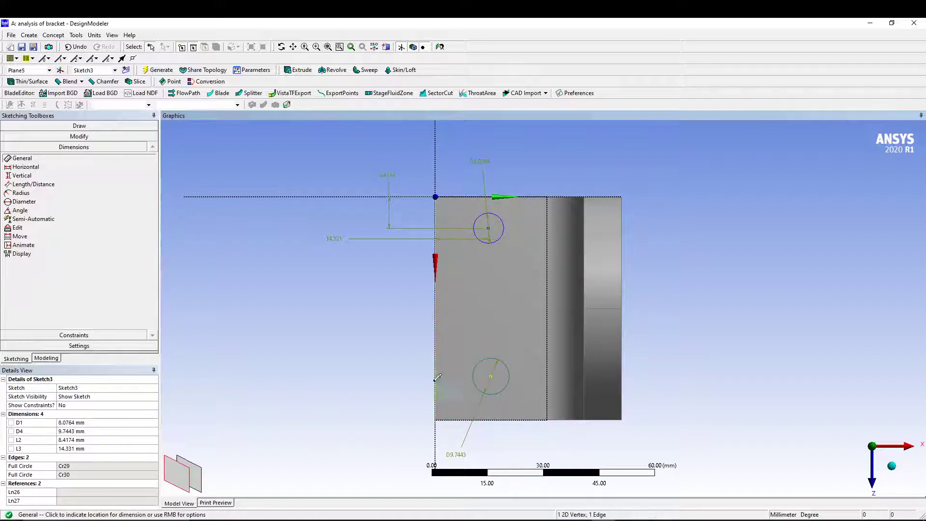
{"action": "left_click", "coordinate": [375, 385]}
{"action": "left_click", "coordinate": [491, 377]}
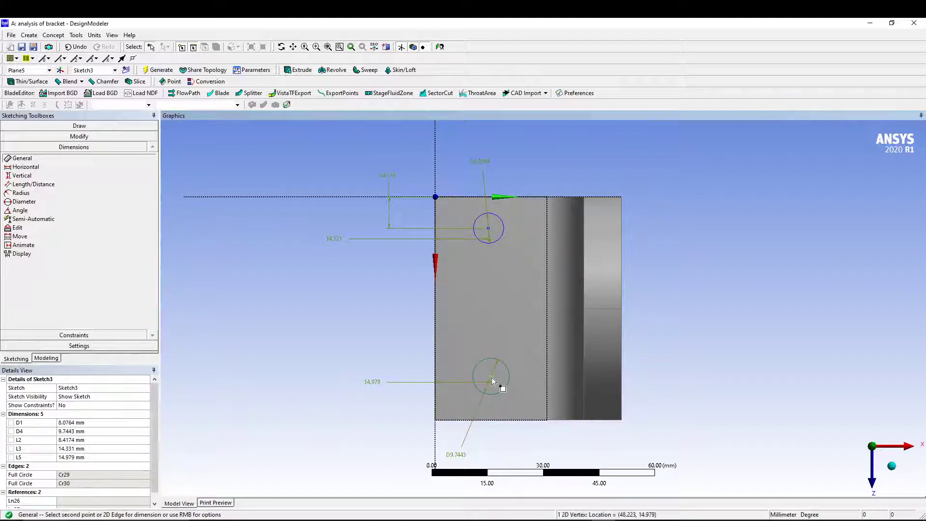
{"action": "left_click", "coordinate": [502, 420]}
{"action": "left_click", "coordinate": [509, 448]}
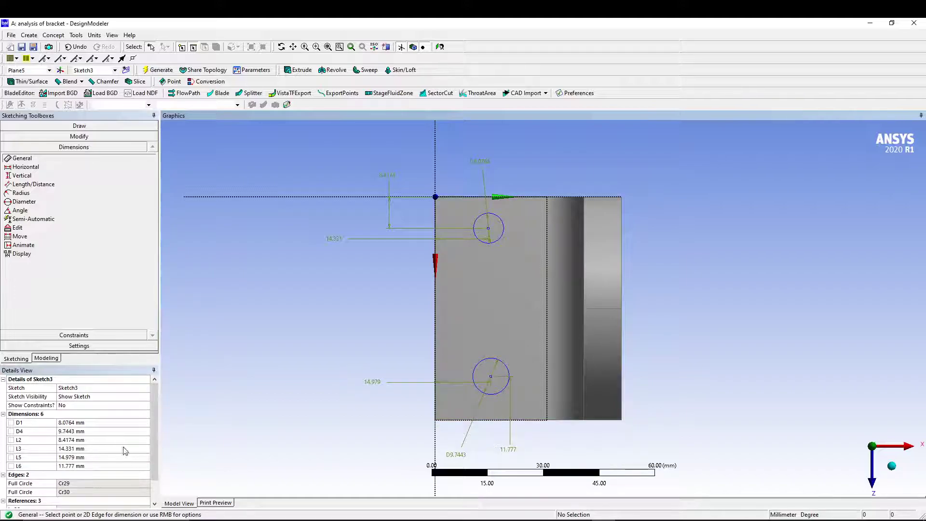
- Set both hole diameters, D1 and D4, to 10 mm
{"action": "left_click", "coordinate": [115, 422]}
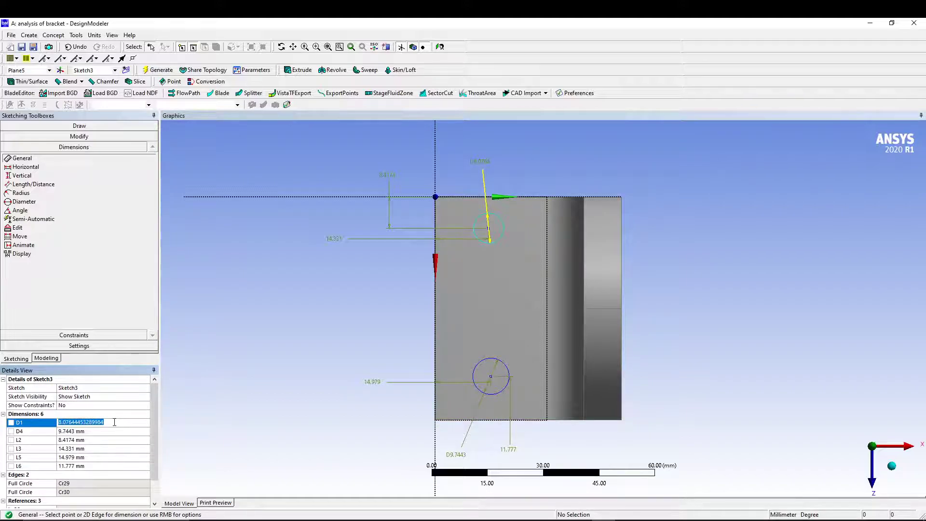
{"action": "type", "text": "10"}
{"action": "key", "text": "Return"}
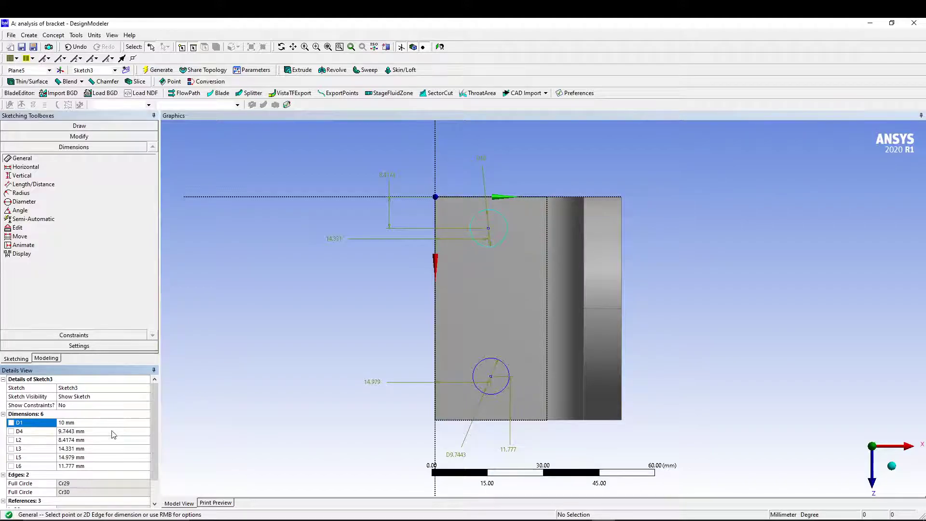
{"action": "left_click", "coordinate": [112, 431]}
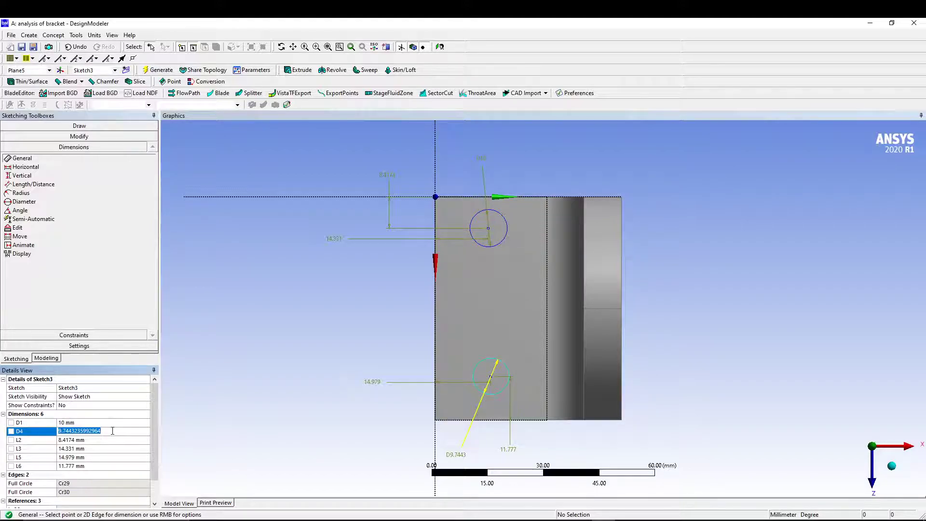
{"action": "type", "text": "10"}
{"action": "key", "text": "Return"}
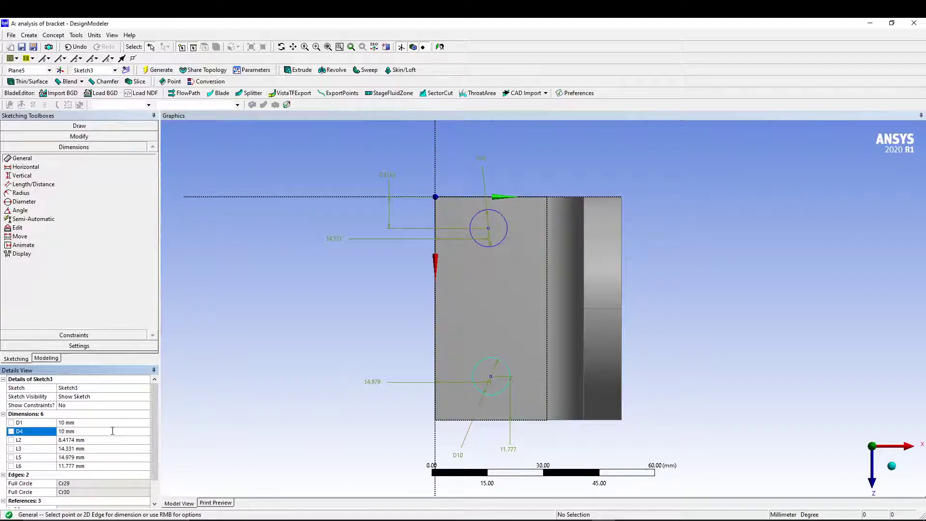
- Set the four hole position dimensions L2, L3, L5 and L6 to 15 mm each
{"action": "left_click", "coordinate": [110, 439]}
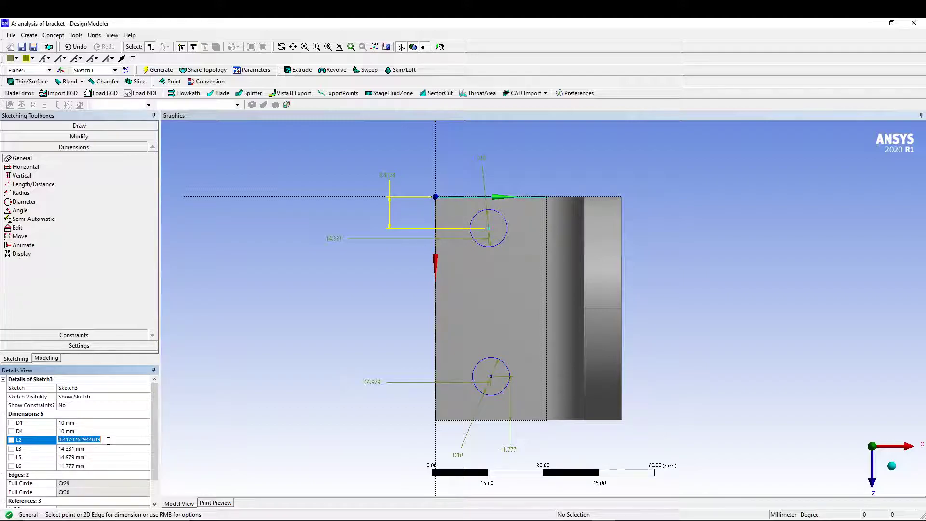
{"action": "type", "text": "15"}
{"action": "key", "text": "Return"}
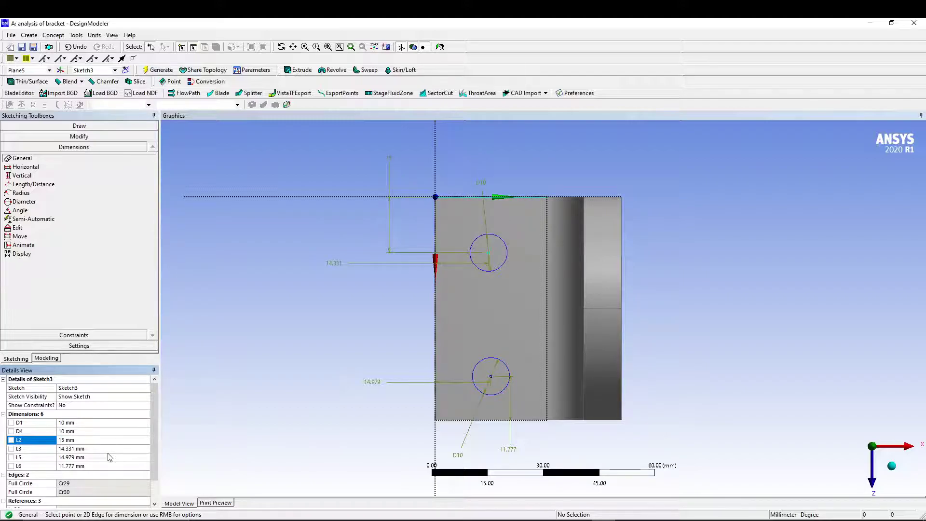
{"action": "left_click", "coordinate": [109, 449]}
{"action": "type", "text": "15"}
{"action": "key", "text": "Return"}
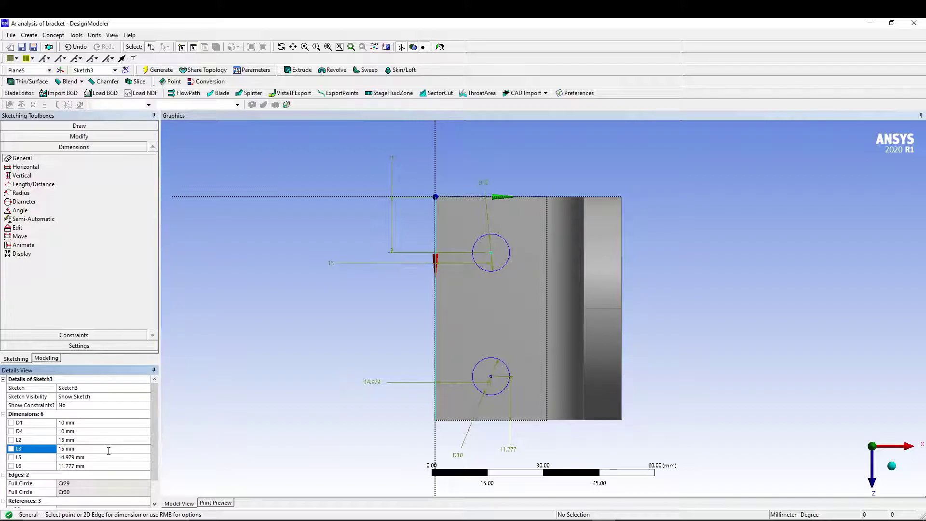
{"action": "left_click", "coordinate": [109, 456]}
{"action": "type", "text": "15"}
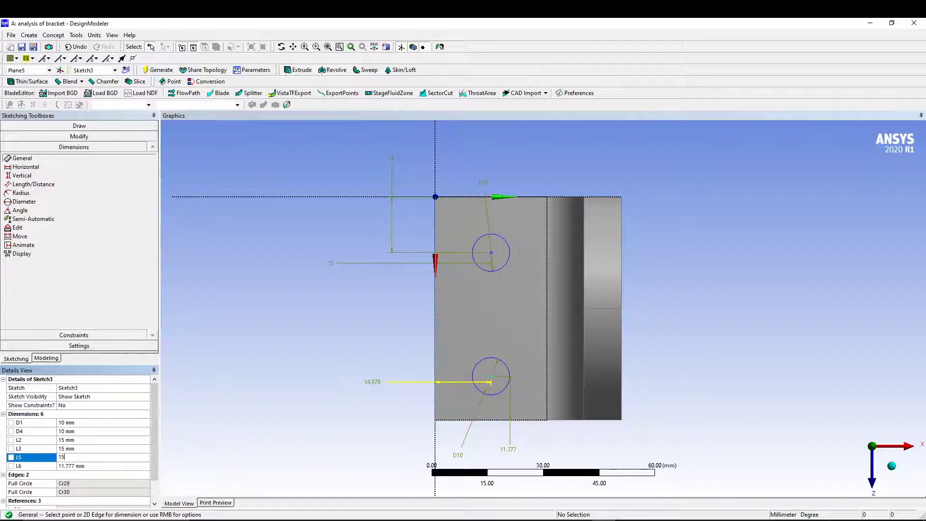
{"action": "key", "text": "Return"}
{"action": "left_click", "coordinate": [109, 465]}
{"action": "type", "text": "15"}
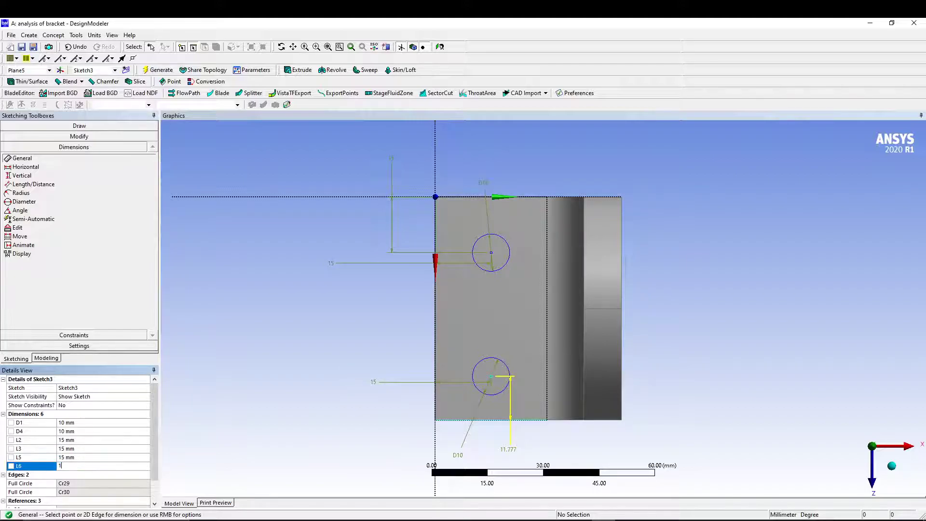
{"action": "key", "text": "Return"}
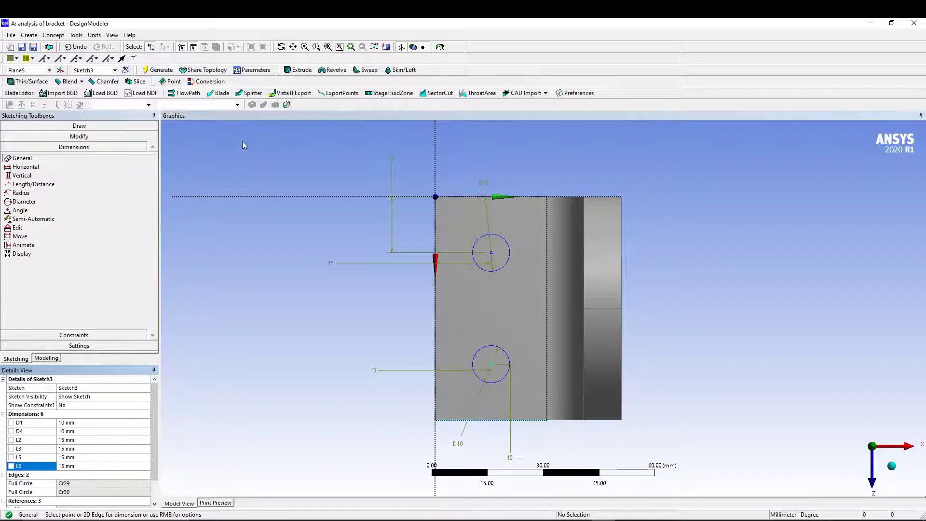
- Generate Extrude3 from Sketch3 as a Cut Material extrusion through the base, then zoom to fit
{"action": "left_click", "coordinate": [298, 70]}
{"action": "middle_click_drag", "start_coordinate": [338, 386], "coordinate": [357, 309]}
{"action": "left_click", "coordinate": [119, 406]}
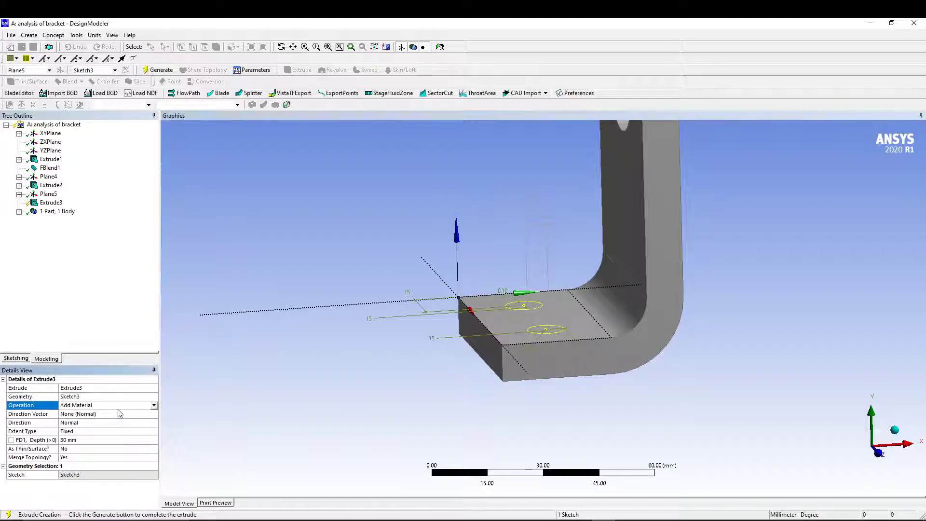
{"action": "left_click", "coordinate": [154, 405]}
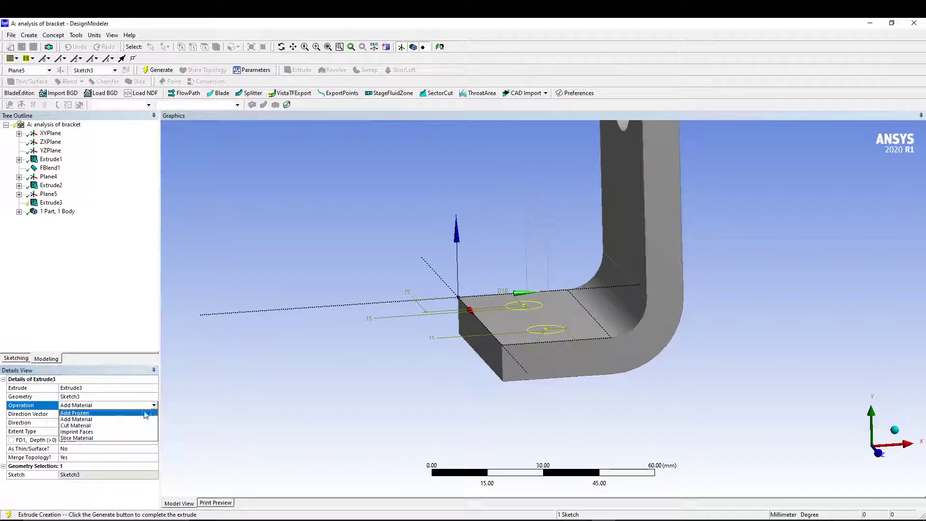
{"action": "left_click", "coordinate": [103, 426]}
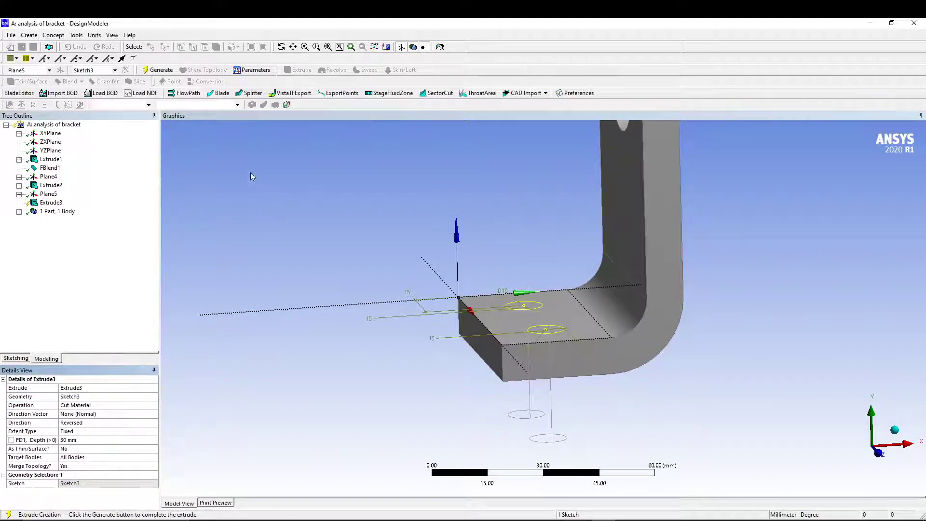
{"action": "left_click", "coordinate": [164, 70]}
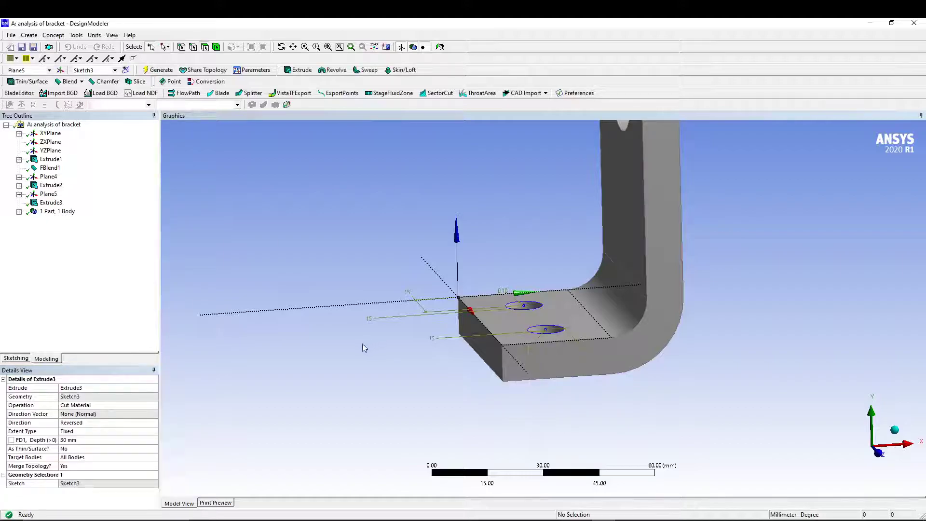
{"action": "middle_click_drag", "start_coordinate": [365, 348], "coordinate": [318, 344]}
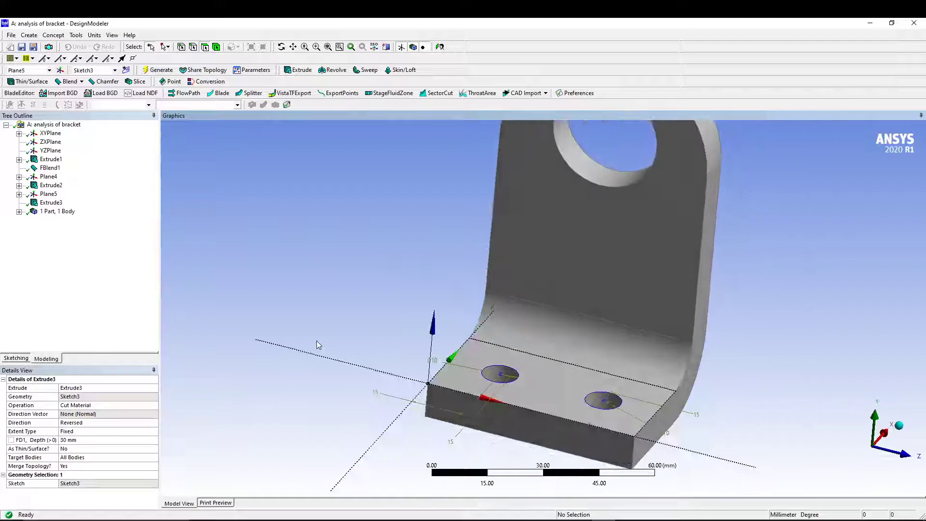
{"action": "right_click", "coordinate": [322, 314]}
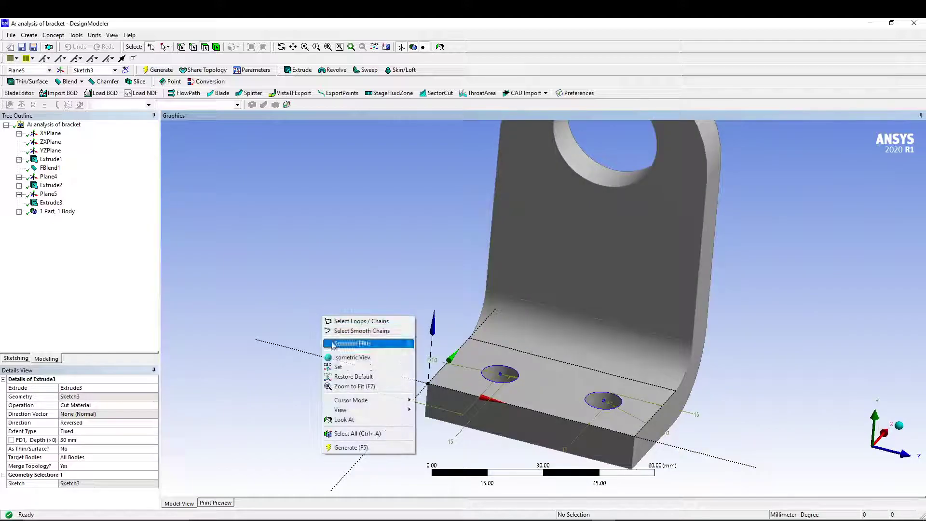
{"action": "left_click", "coordinate": [372, 387]}
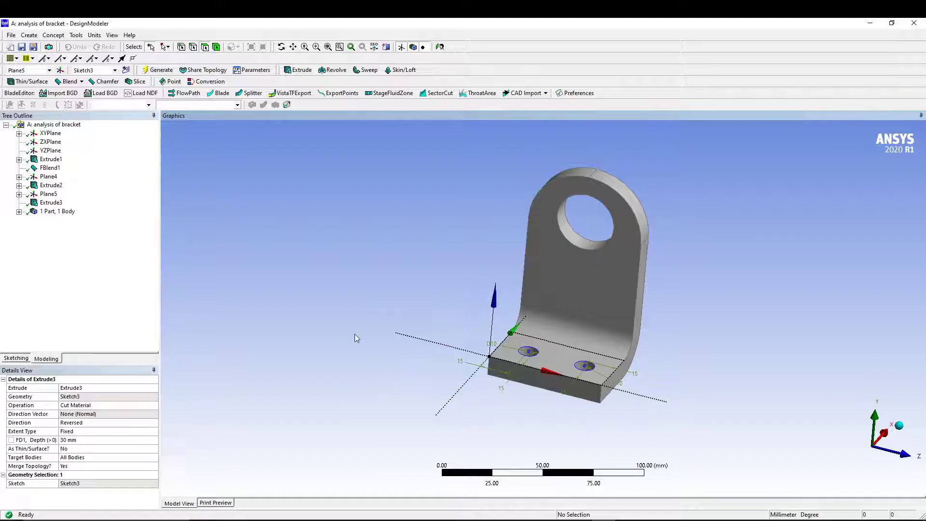
{"action": "left_click", "coordinate": [4, 23]}
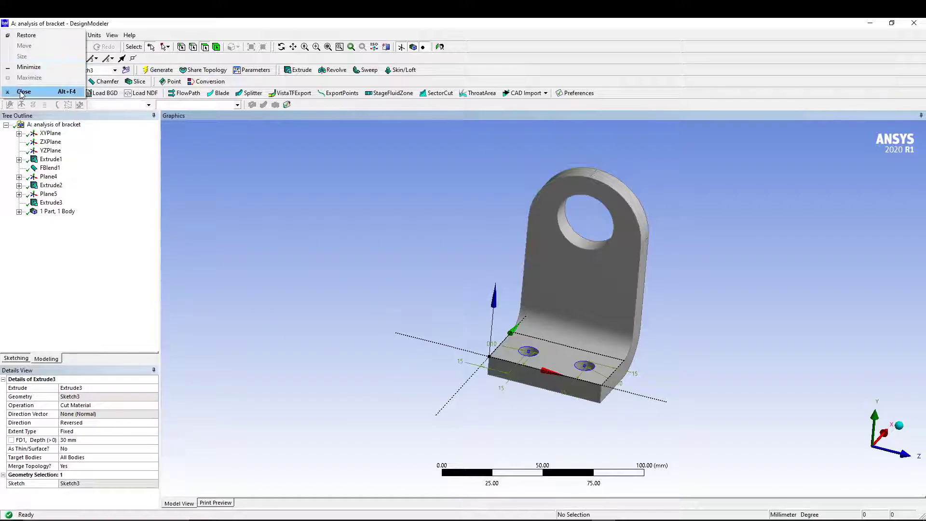
- Exit DesignModeler with Alt+F4 and launch Mechanical from the Model cell
{"action": "key", "text": "Escape"}
{"action": "key", "text": "alt+F4"}
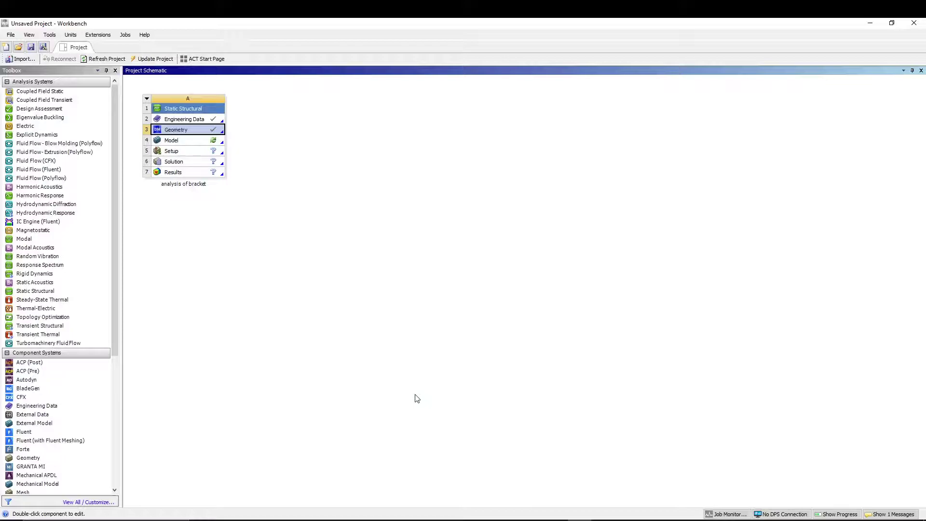
{"action": "double_click", "coordinate": [206, 143]}
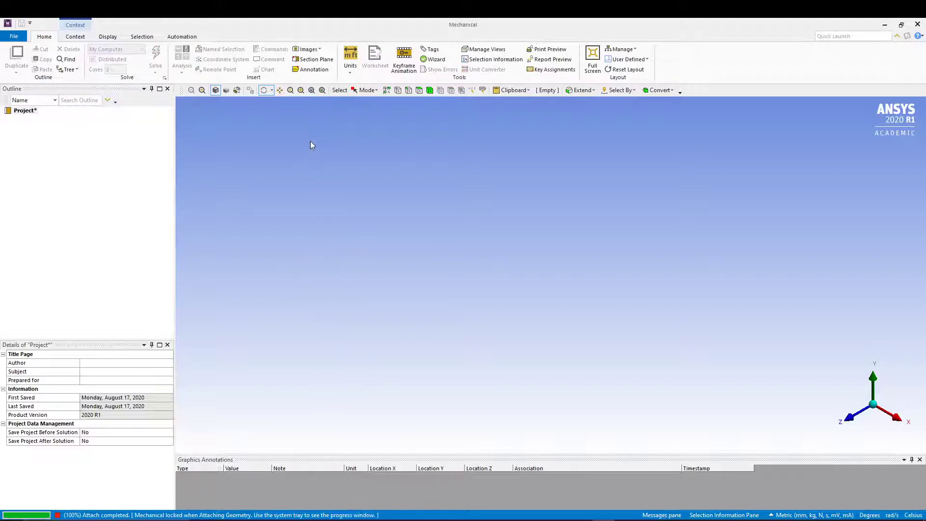
- Generate the default mesh on the bracket and show it in isometric view
{"action": "left_click", "coordinate": [351, 71]}
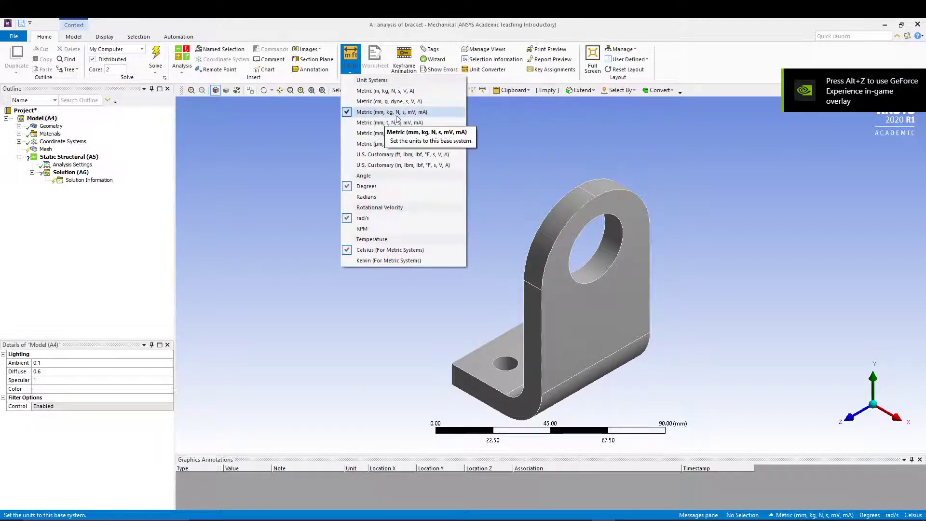
{"action": "left_click", "coordinate": [349, 73]}
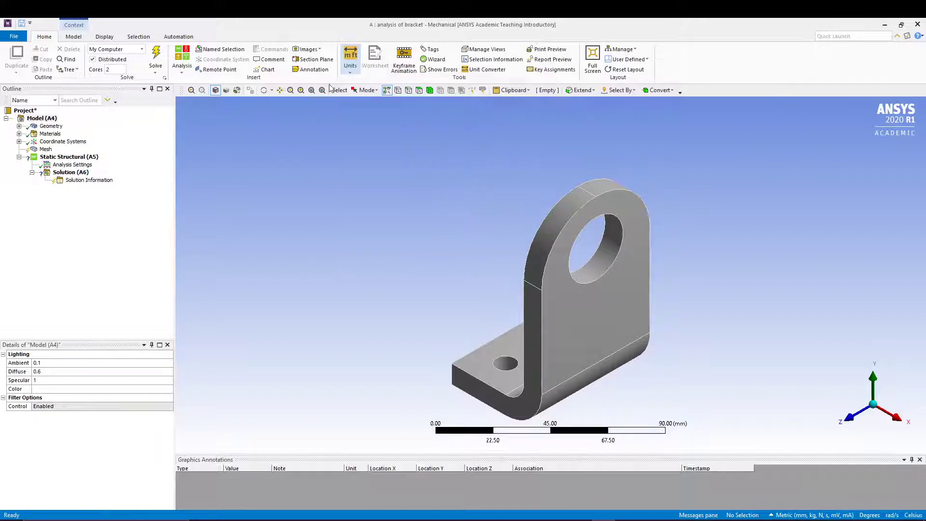
{"action": "left_click", "coordinate": [45, 149]}
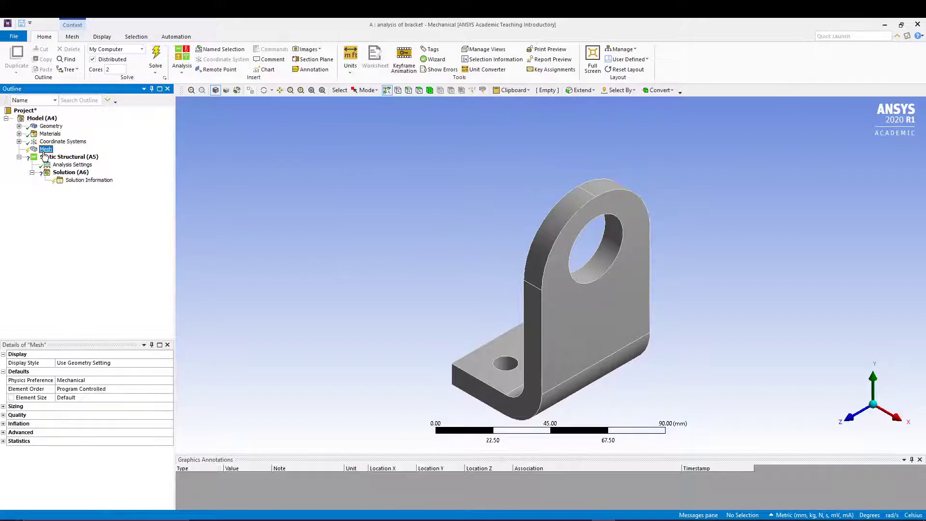
{"action": "right_click", "coordinate": [43, 151]}
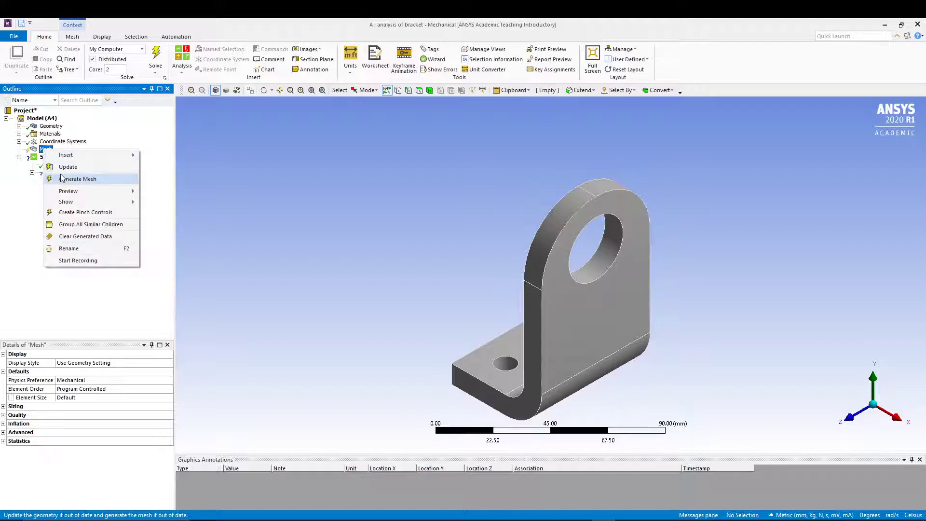
{"action": "left_click", "coordinate": [302, 349]}
{"action": "middle_click_drag", "start_coordinate": [301, 349], "coordinate": [717, 354]}
{"action": "right_click", "coordinate": [365, 253]}
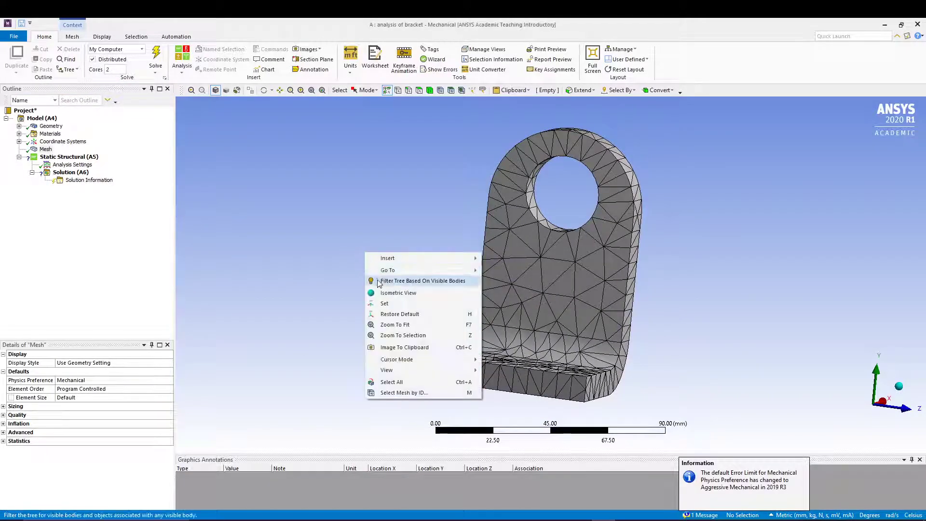
{"action": "left_click", "coordinate": [390, 303]}
{"action": "middle_click_drag", "start_coordinate": [311, 264], "coordinate": [332, 278]}
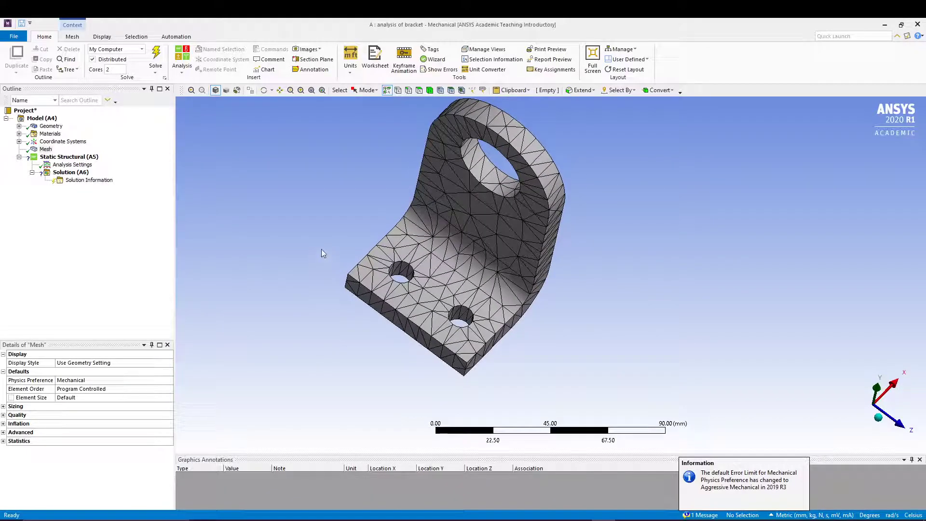
{"action": "right_click", "coordinate": [284, 242]}
{"action": "left_click", "coordinate": [303, 284]}
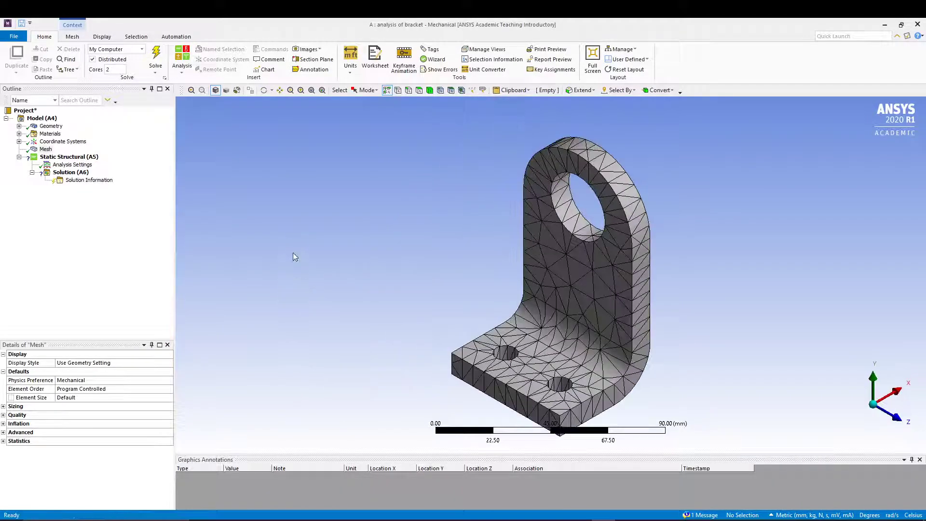
- Check the mesh statistics (2069 nodes, 1004 elements) and sizing settings
{"action": "left_click", "coordinate": [4, 441]}
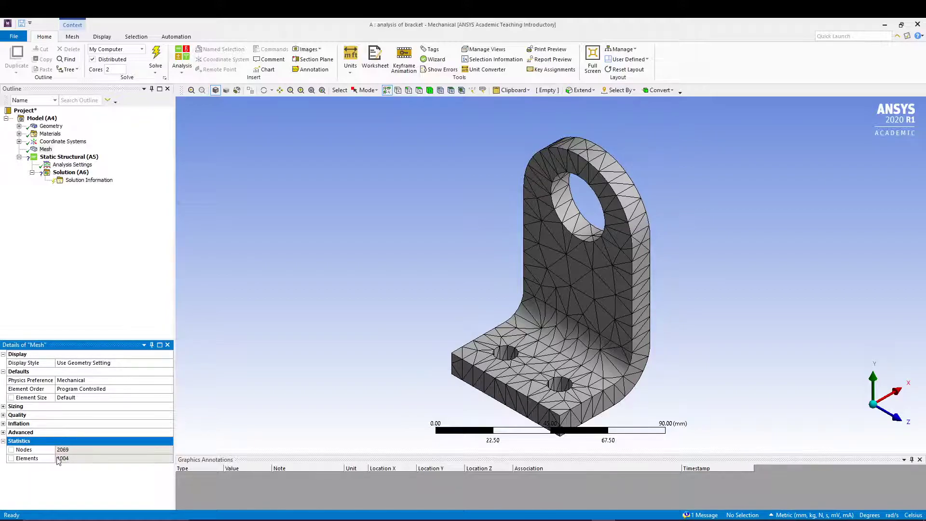
{"action": "left_click", "coordinate": [4, 407]}
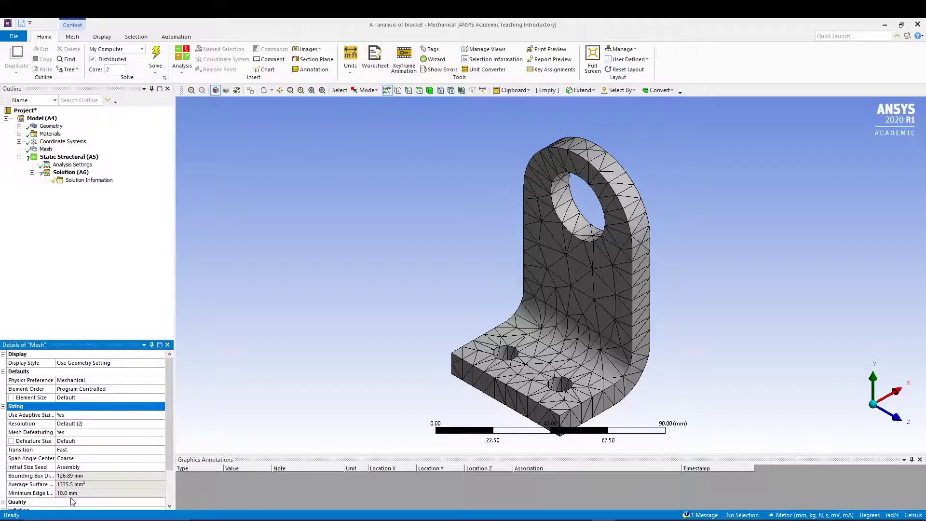
{"action": "left_click", "coordinate": [114, 306]}
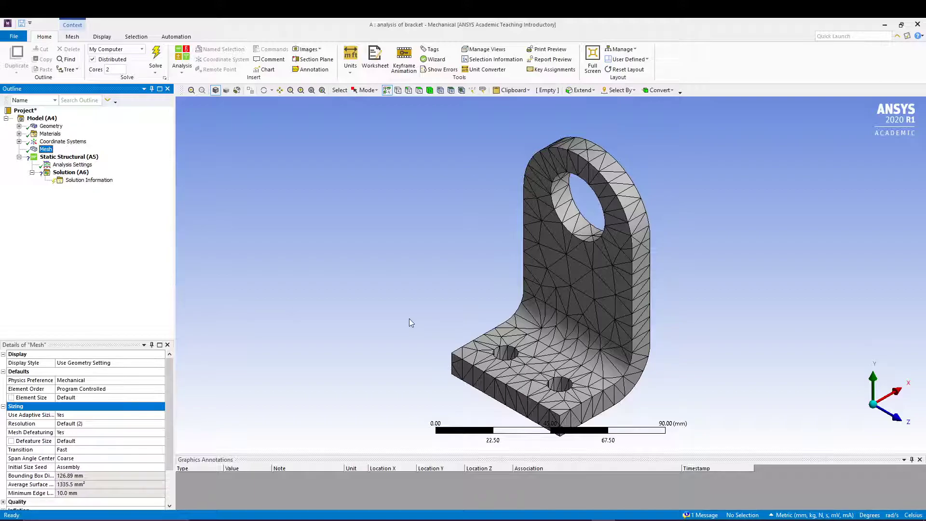
- Apply a Fixed Support to the base plate's top face and return to isometric view
{"action": "middle_click_drag", "start_coordinate": [409, 319], "coordinate": [398, 250]}
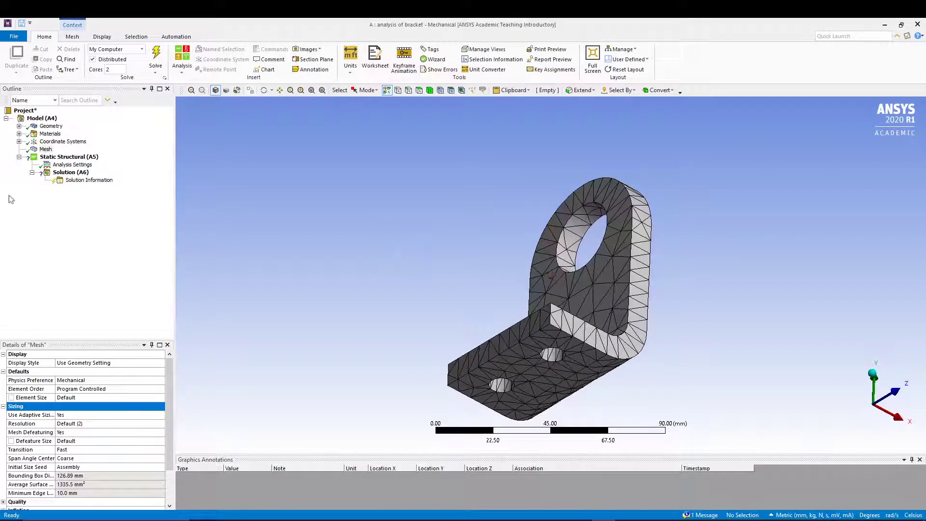
{"action": "left_click", "coordinate": [69, 157]}
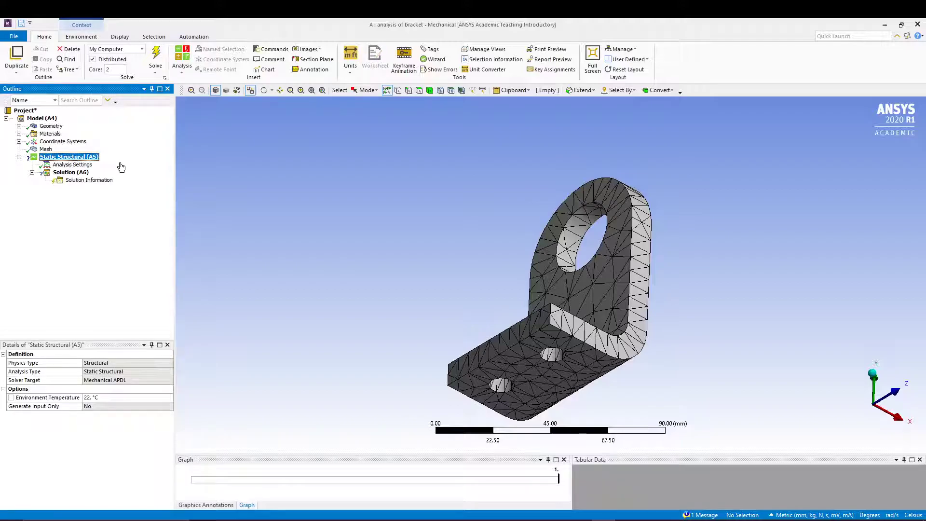
{"action": "right_click", "coordinate": [74, 157]}
{"action": "mouse_move", "coordinate": [114, 163]}
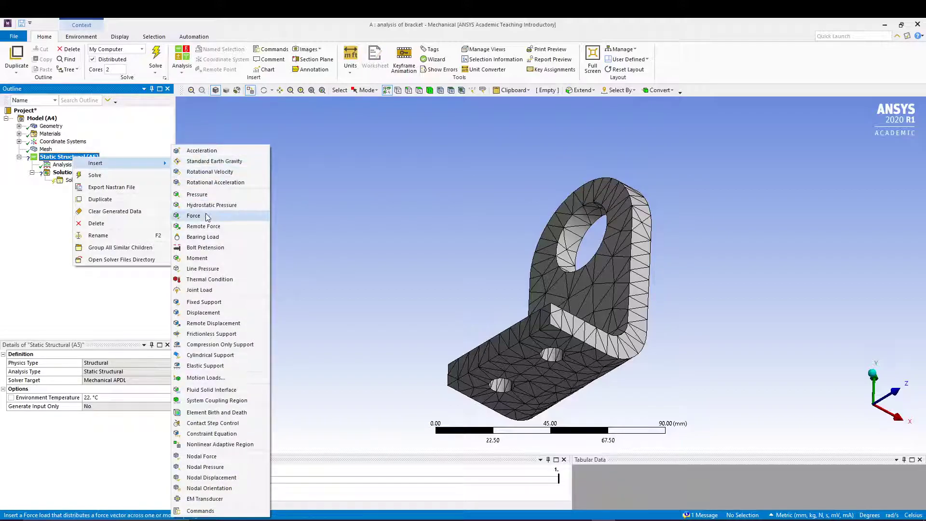
{"action": "left_click", "coordinate": [213, 303]}
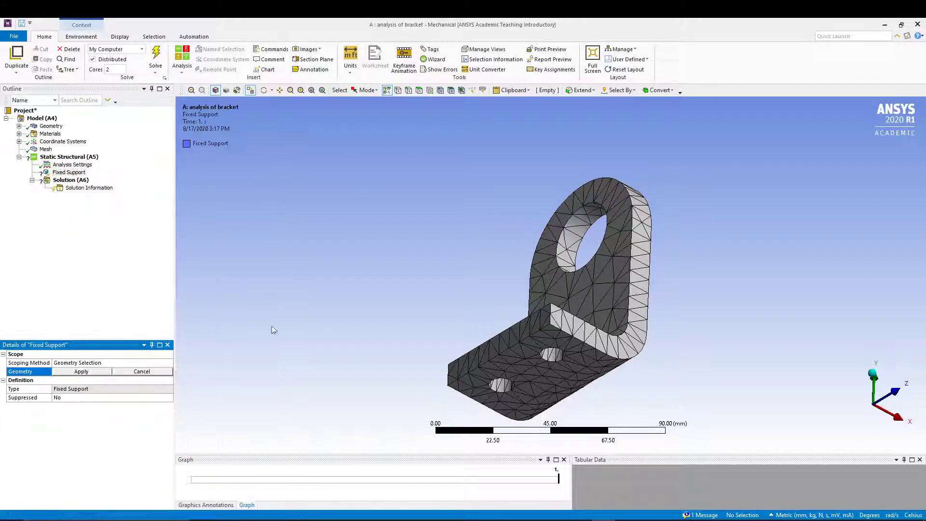
{"action": "left_click", "coordinate": [513, 367]}
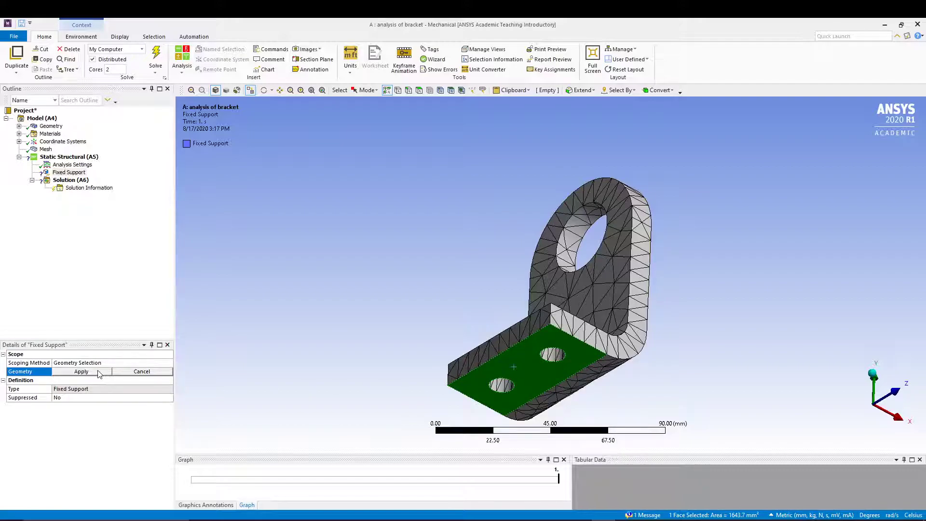
{"action": "left_click", "coordinate": [81, 372]}
{"action": "right_click", "coordinate": [391, 270]}
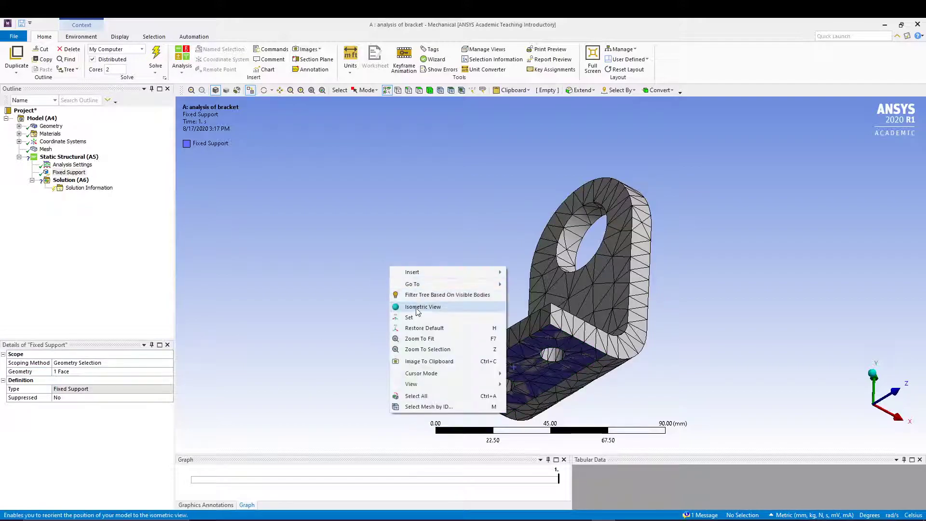
{"action": "left_click", "coordinate": [415, 307]}
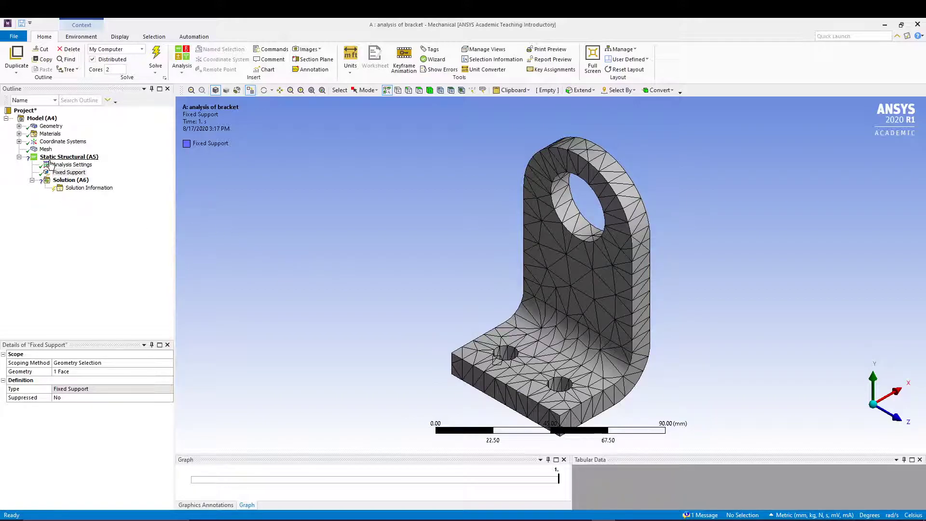
{"action": "right_click", "coordinate": [72, 158]}
{"action": "mouse_move", "coordinate": [72, 164]}
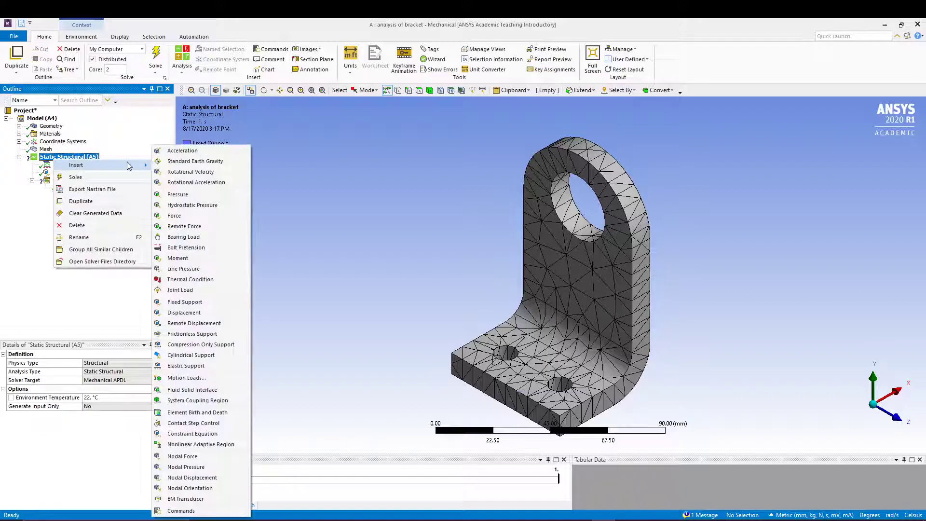
- Insert a Force and scope it to the lug hole's inner face
{"action": "left_click", "coordinate": [174, 216]}
{"action": "left_click", "coordinate": [568, 218]}
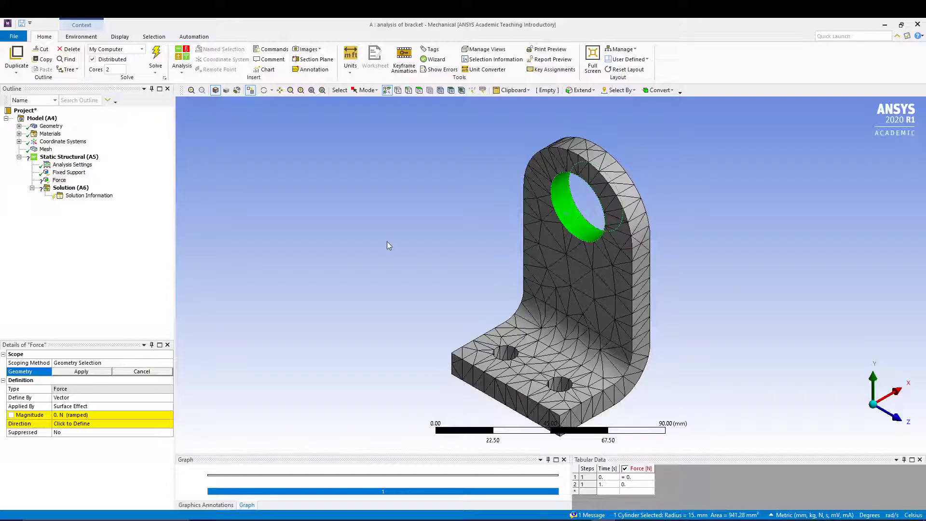
{"action": "middle_click_drag", "start_coordinate": [386, 241], "coordinate": [370, 180]}
{"action": "left_click", "coordinate": [82, 371]}
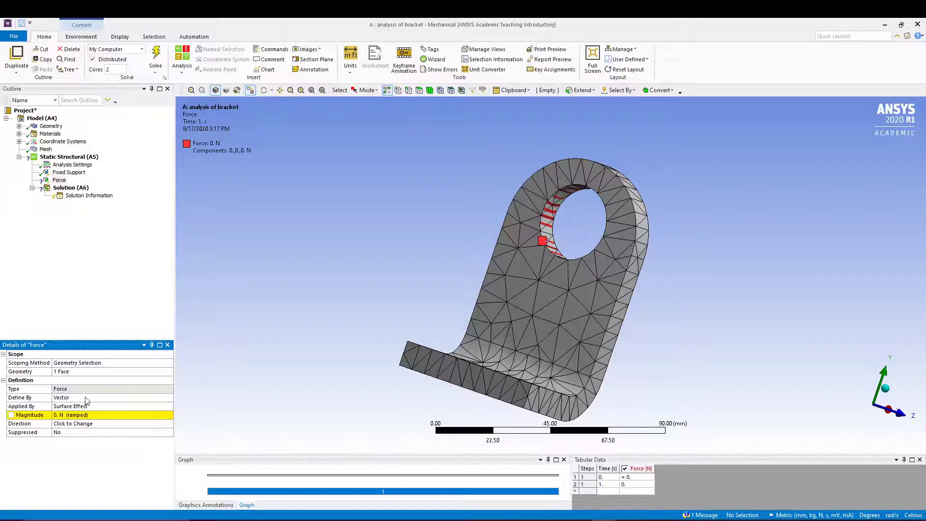
- Define the force by components: X 5500 N, Y -1700 N, Z 3500 N
{"action": "left_click", "coordinate": [130, 397]}
{"action": "left_click", "coordinate": [169, 397]}
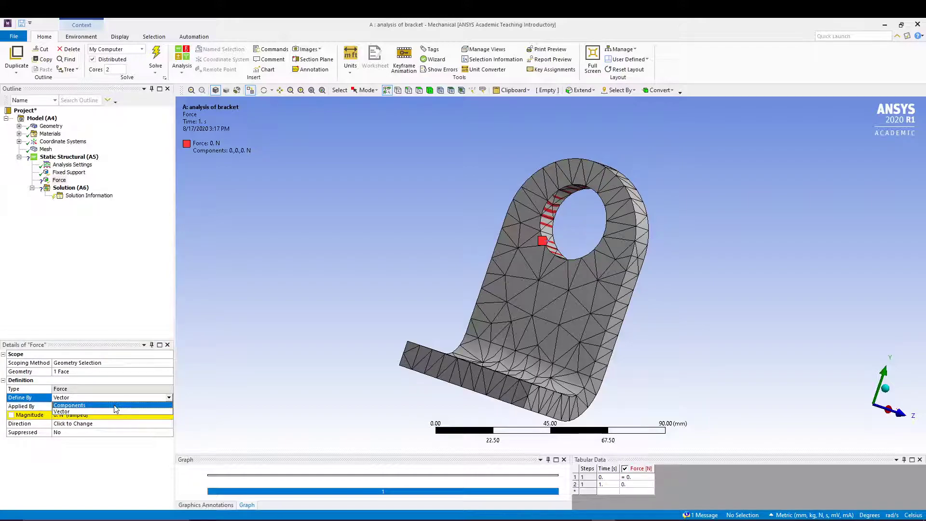
{"action": "left_click", "coordinate": [118, 413]}
{"action": "left_click", "coordinate": [100, 423]}
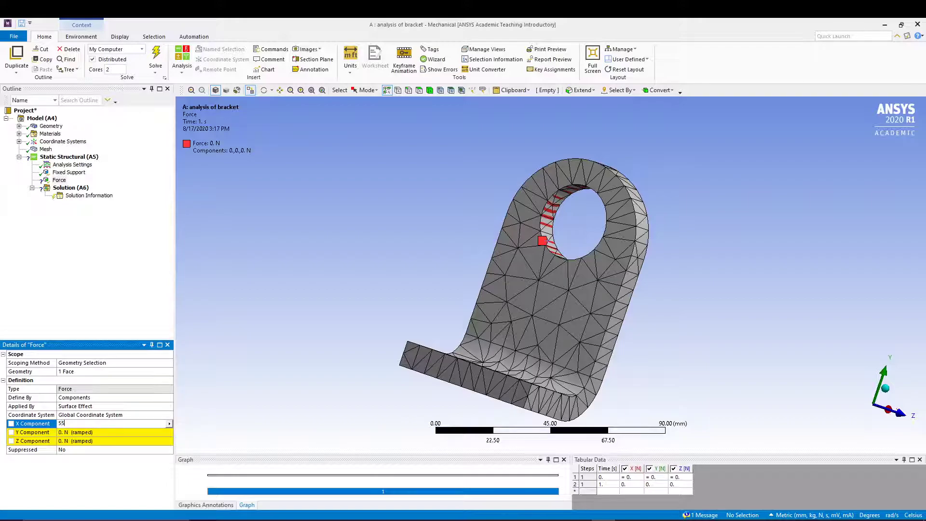
{"action": "left_click", "coordinate": [104, 432]}
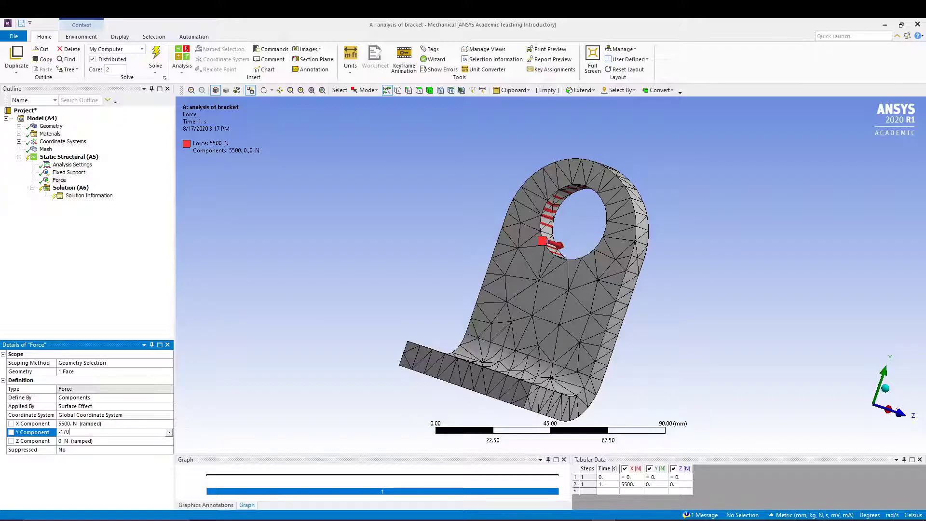
{"action": "key", "text": "Return"}
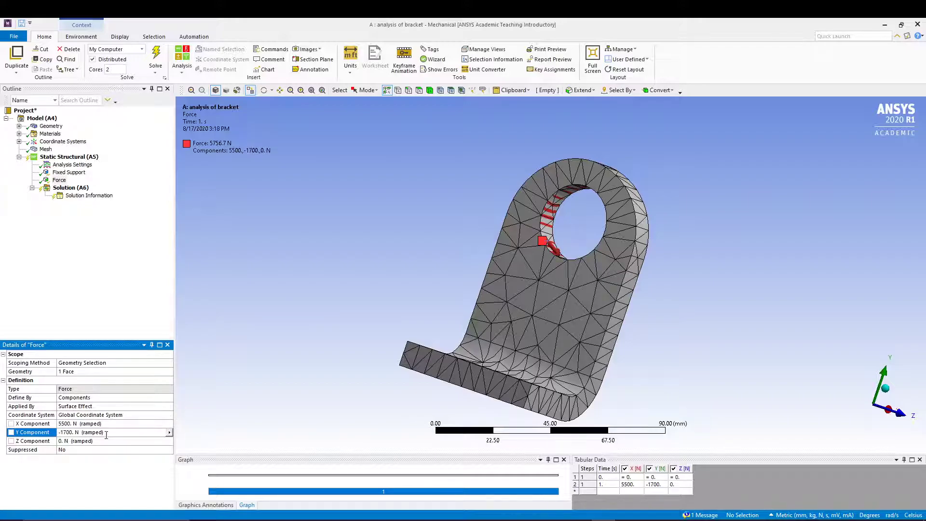
{"action": "left_click", "coordinate": [108, 438]}
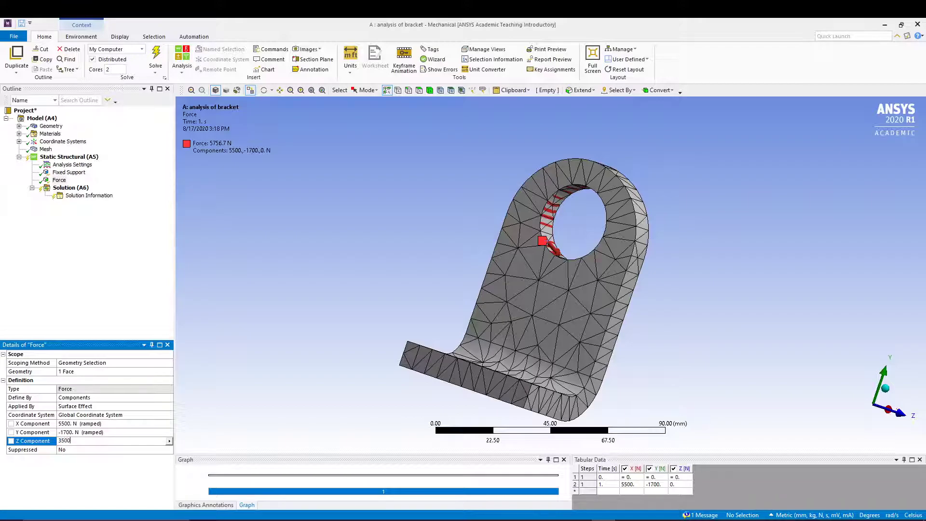
{"action": "key", "text": "Return"}
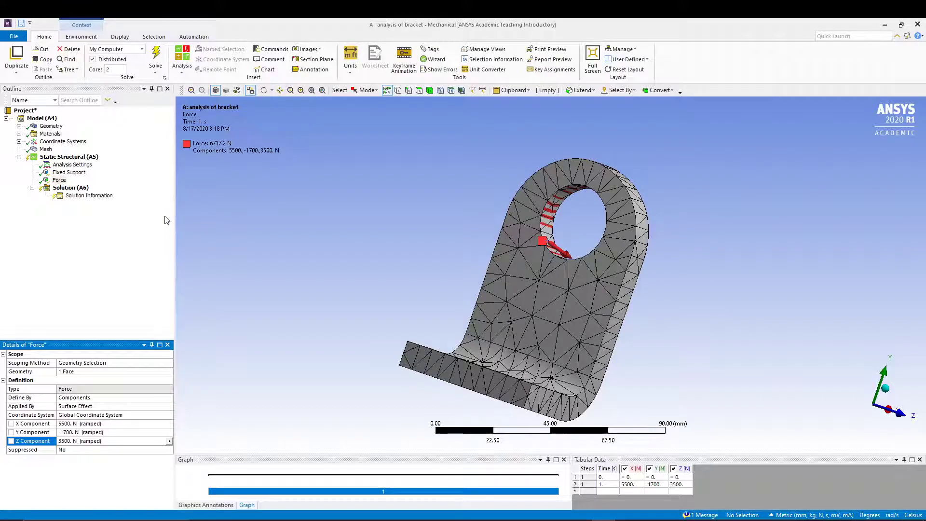
{"action": "left_click", "coordinate": [114, 230]}
{"action": "middle_click_drag", "start_coordinate": [323, 270], "coordinate": [333, 245]}
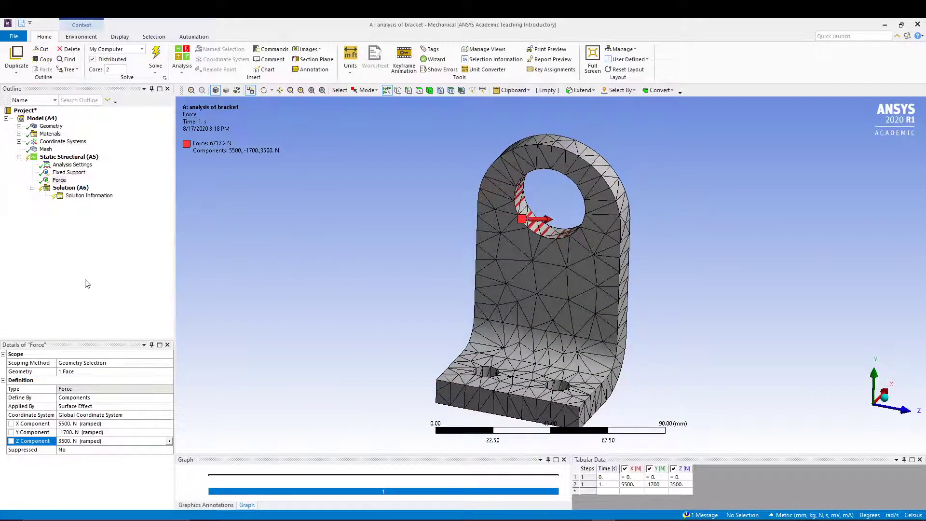
{"action": "left_click", "coordinate": [87, 284]}
{"action": "left_click", "coordinate": [83, 188]}
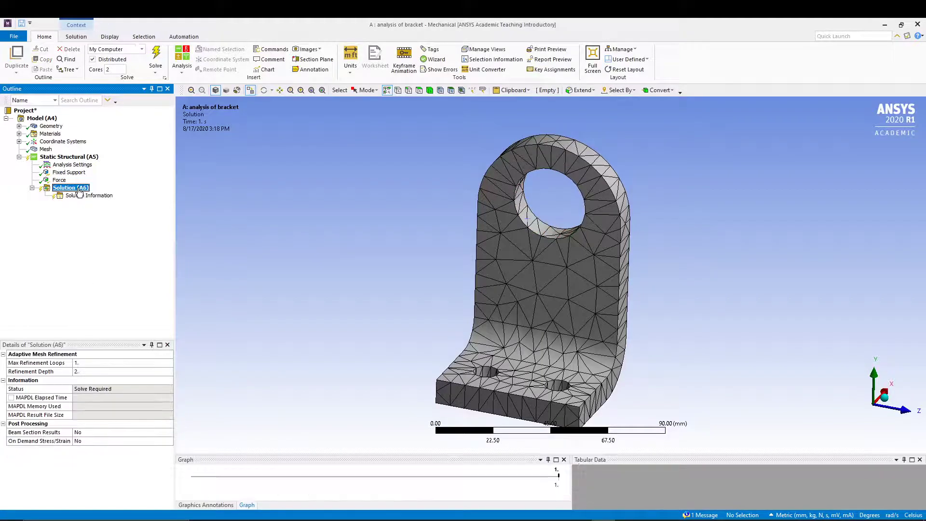
- Add Total Deformation and Equivalent Stress results to the Solution
{"action": "right_click", "coordinate": [83, 188]}
{"action": "mouse_move", "coordinate": [166, 193]}
{"action": "mouse_move", "coordinate": [241, 195]}
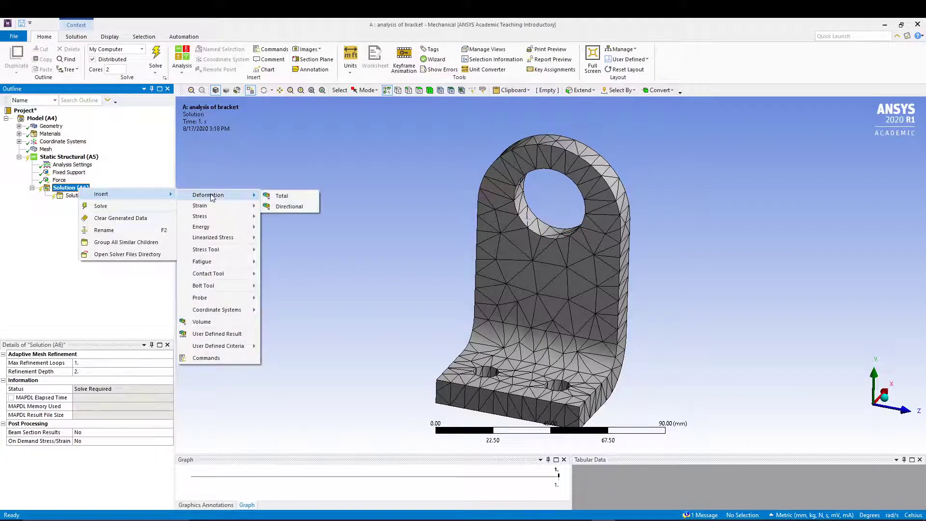
{"action": "left_click", "coordinate": [282, 196]}
{"action": "left_click", "coordinate": [72, 188]}
{"action": "right_click", "coordinate": [82, 190]}
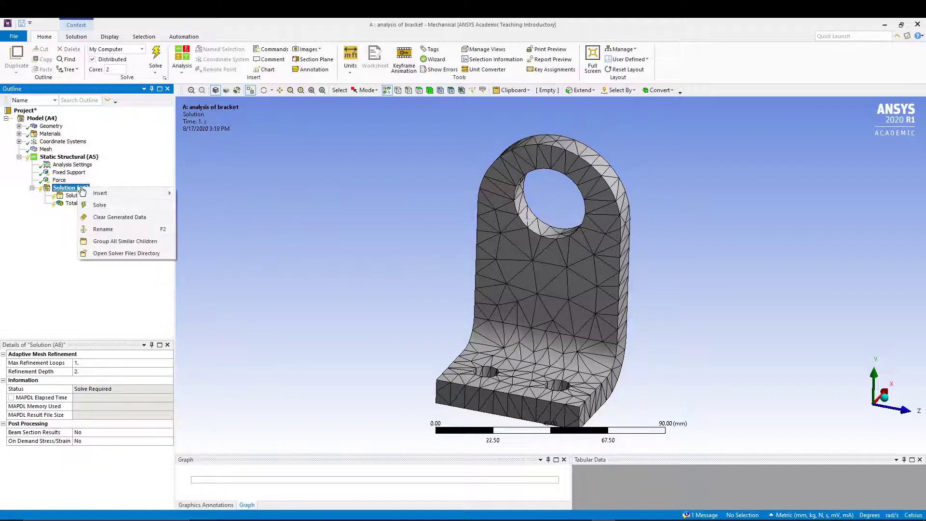
{"action": "mouse_move", "coordinate": [100, 193]}
{"action": "mouse_move", "coordinate": [227, 214]}
{"action": "left_click", "coordinate": [271, 215]}
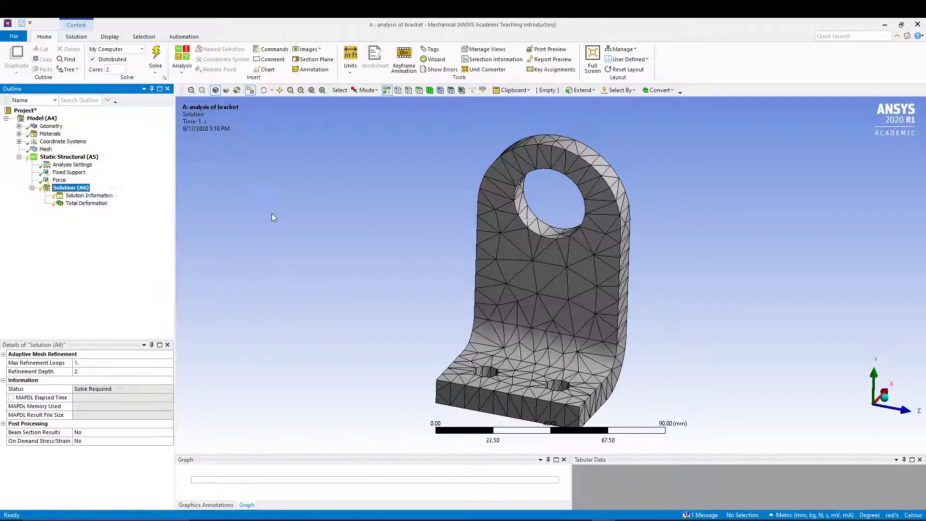
- Add a Structural Error result and solve the analysis
{"action": "left_click", "coordinate": [72, 189]}
{"action": "right_click", "coordinate": [76, 189]}
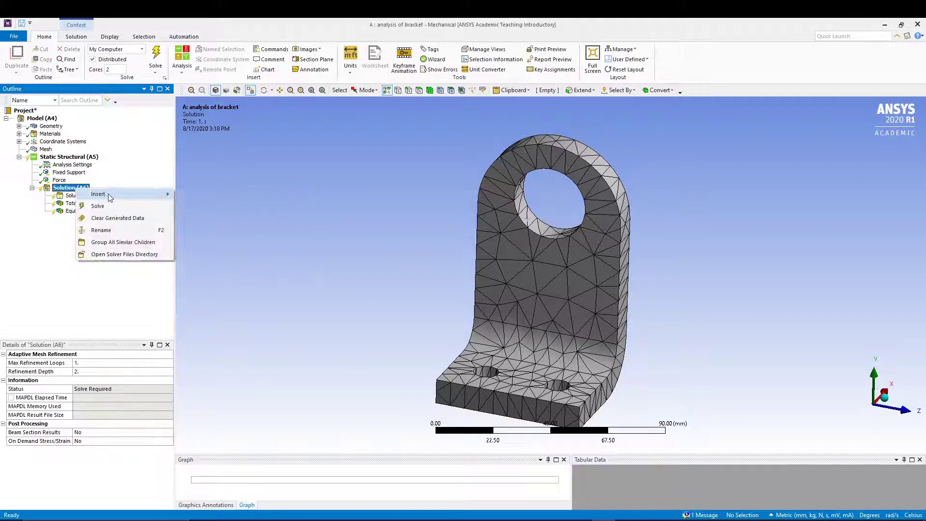
{"action": "mouse_move", "coordinate": [110, 198]}
{"action": "mouse_move", "coordinate": [257, 216]}
{"action": "left_click", "coordinate": [306, 322]}
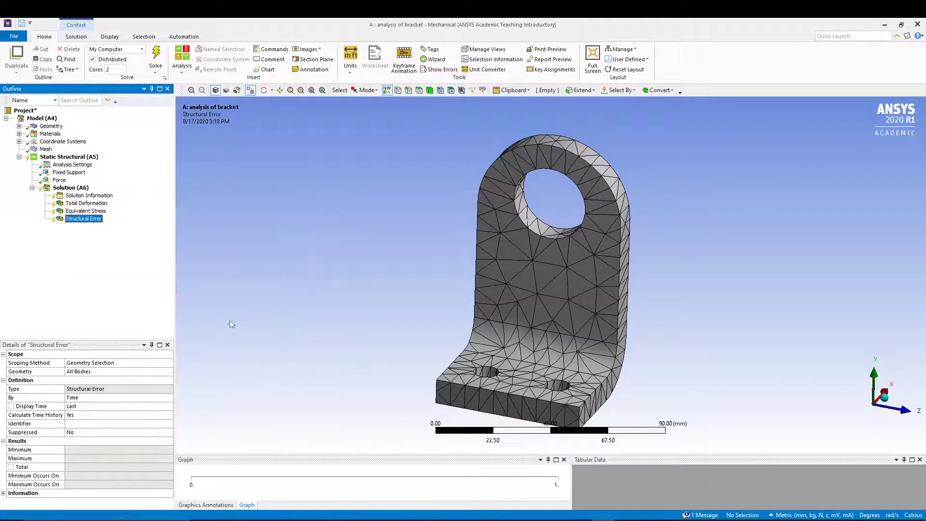
{"action": "left_click", "coordinate": [154, 63]}
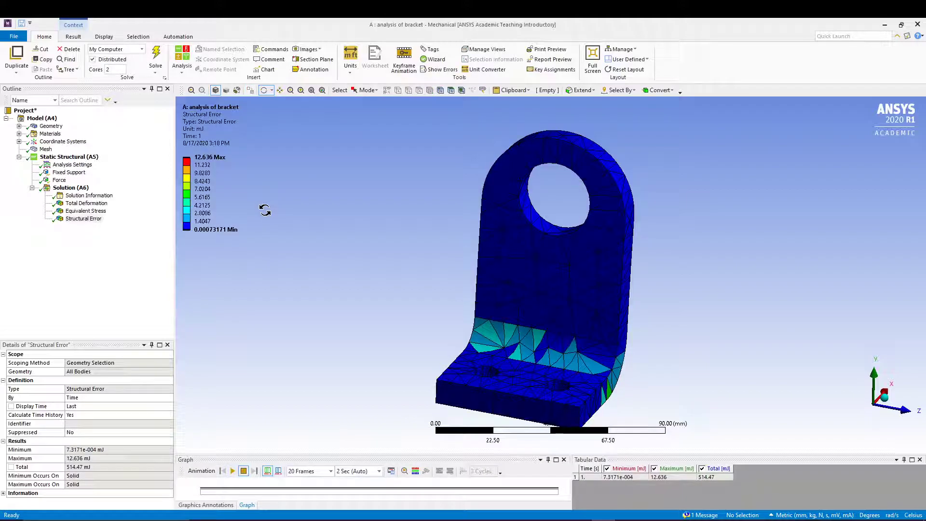
{"action": "left_click", "coordinate": [86, 203]}
{"action": "mouse_move", "coordinate": [325, 277]}
{"action": "left_mouse_down"}
{"action": "mouse_move", "coordinate": [320, 252]}
{"action": "mouse_move", "coordinate": [323, 296]}
{"action": "mouse_move", "coordinate": [320, 283]}
{"action": "left_mouse_up"}
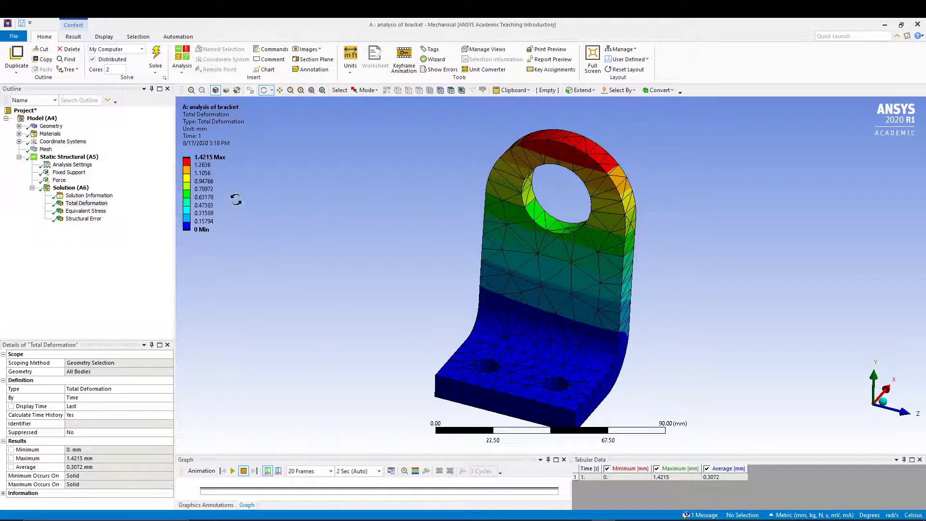
{"action": "left_click", "coordinate": [212, 159]}
{"action": "left_click", "coordinate": [237, 162]}
{"action": "left_click", "coordinate": [87, 211]}
{"action": "left_click_drag", "start_coordinate": [308, 339], "coordinate": [279, 321]}
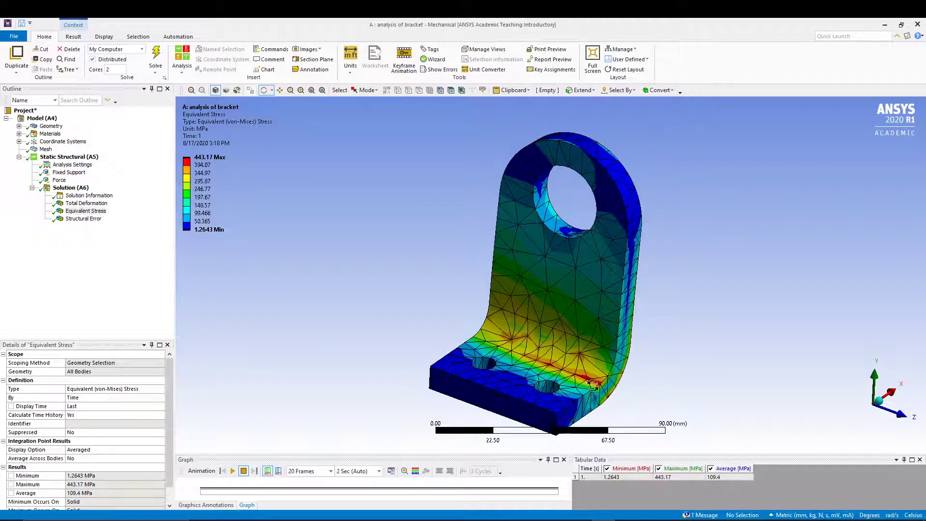
{"action": "left_click", "coordinate": [87, 220]}
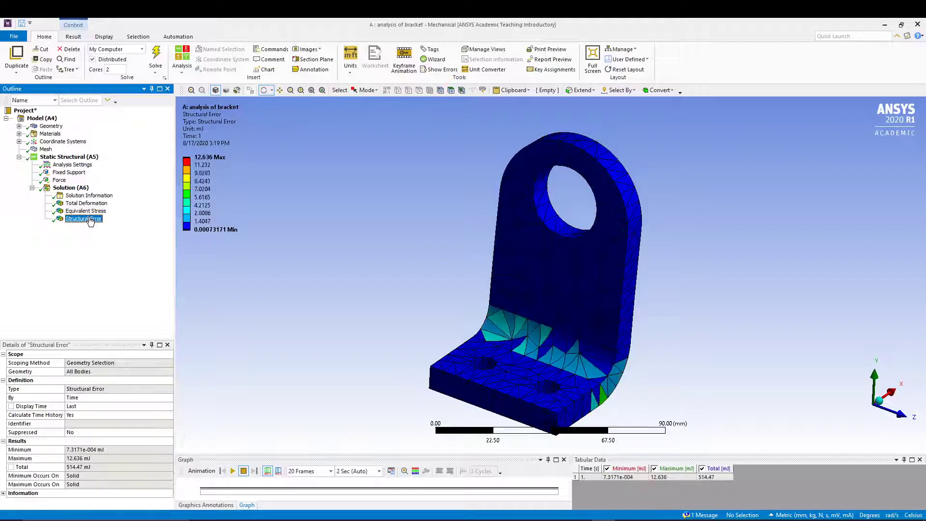
{"action": "left_click_drag", "start_coordinate": [345, 384], "coordinate": [447, 384]}
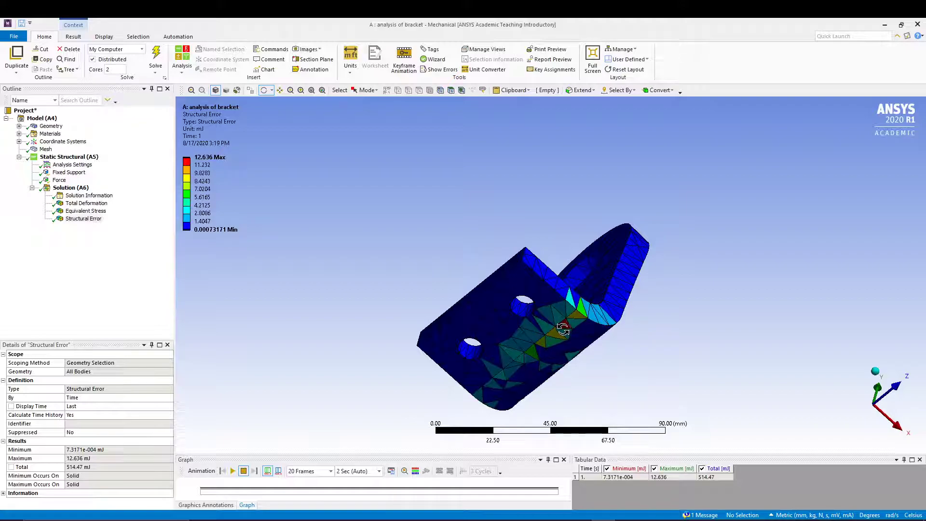
{"action": "left_click_drag", "start_coordinate": [362, 293], "coordinate": [372, 337]}
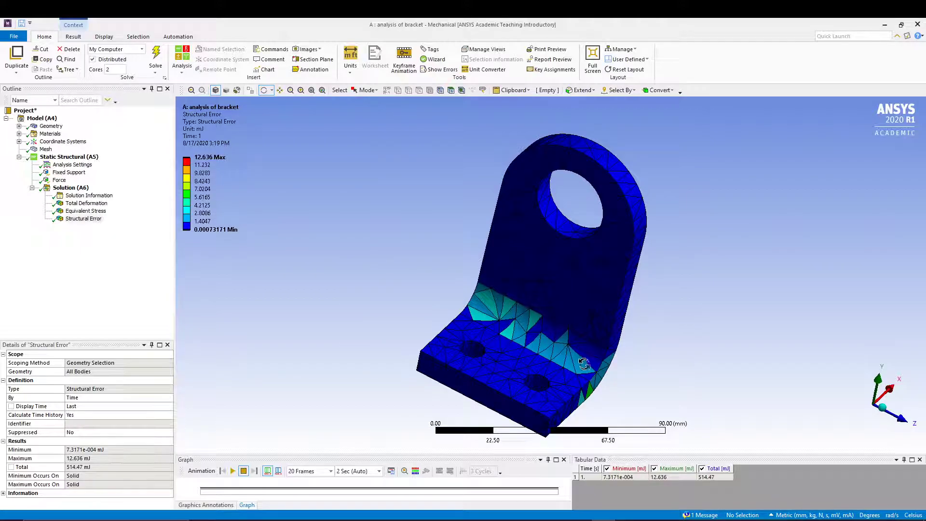
{"action": "left_click_drag", "start_coordinate": [534, 276], "coordinate": [587, 405]}
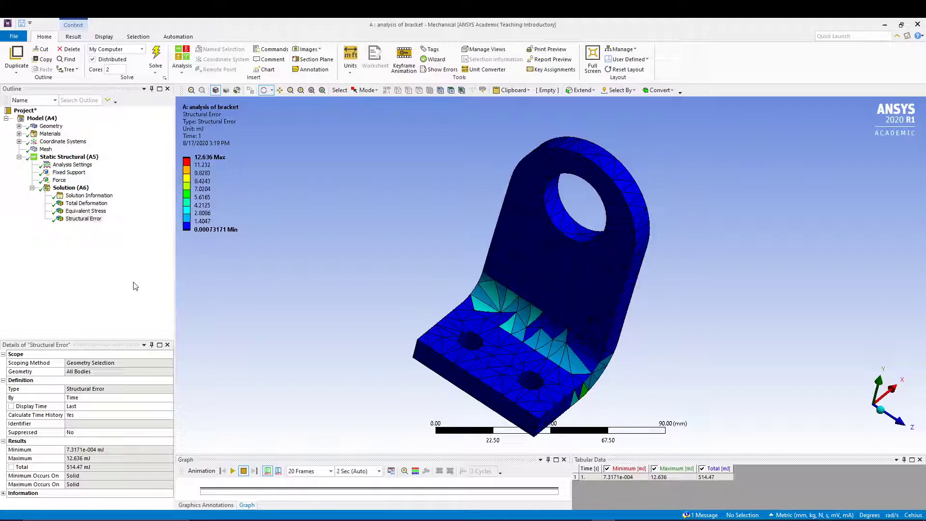
- Insert a Sizing control under Mesh and scope it to the whole bracket body
{"action": "left_click", "coordinate": [47, 149]}
{"action": "right_click", "coordinate": [49, 149]}
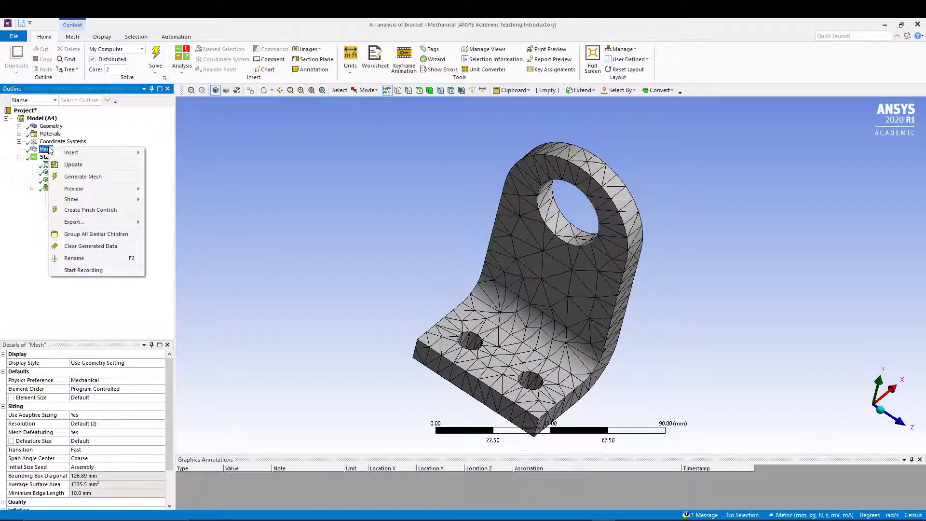
{"action": "mouse_move", "coordinate": [97, 155]}
{"action": "left_click", "coordinate": [168, 165]}
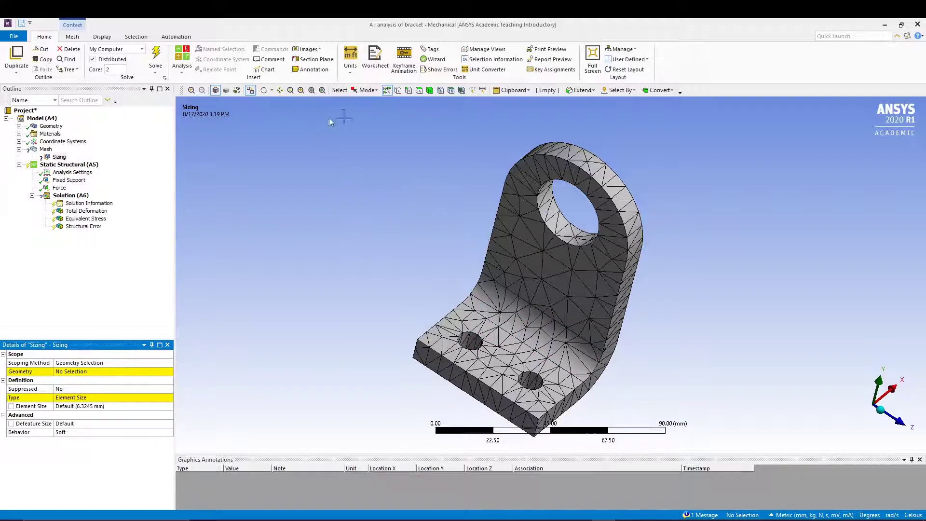
{"action": "left_click", "coordinate": [429, 91]}
{"action": "left_click", "coordinate": [514, 248]}
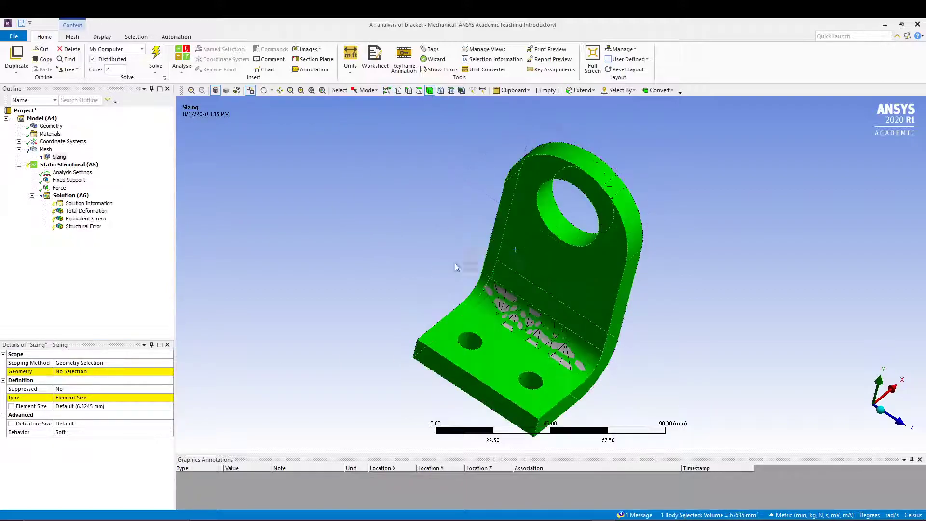
{"action": "left_click", "coordinate": [77, 371]}
{"action": "left_click", "coordinate": [77, 371]}
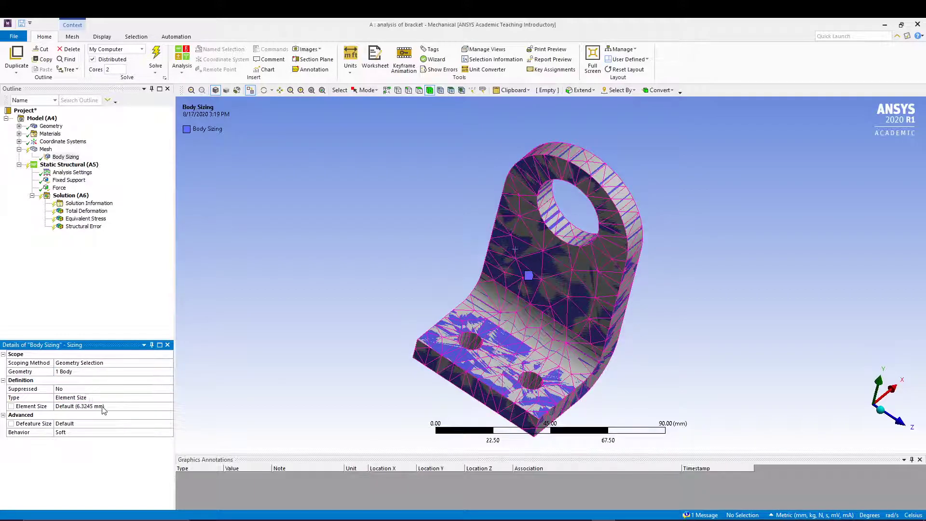
- Set the Body Sizing element size to 4 mm, re-solve, and inspect the refined mesh
{"action": "left_click", "coordinate": [117, 406]}
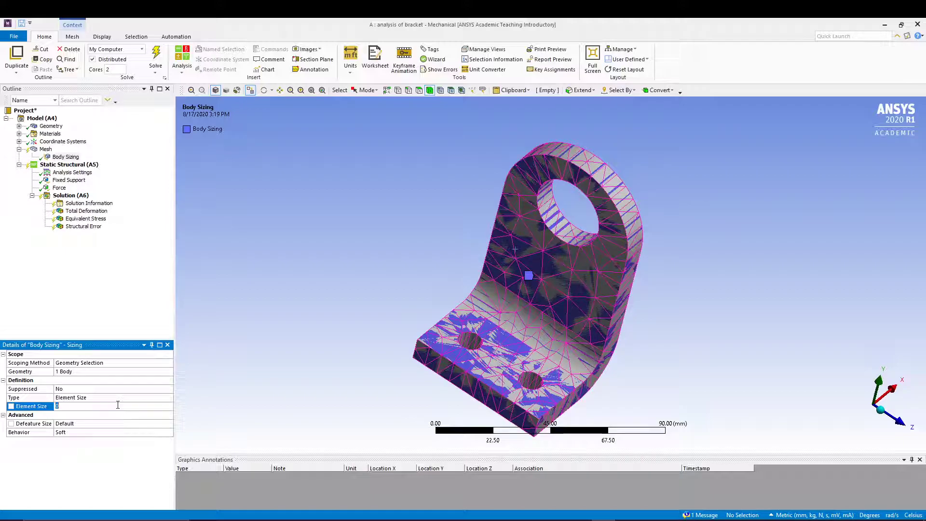
{"action": "type", "text": "4"}
{"action": "left_click", "coordinate": [122, 303]}
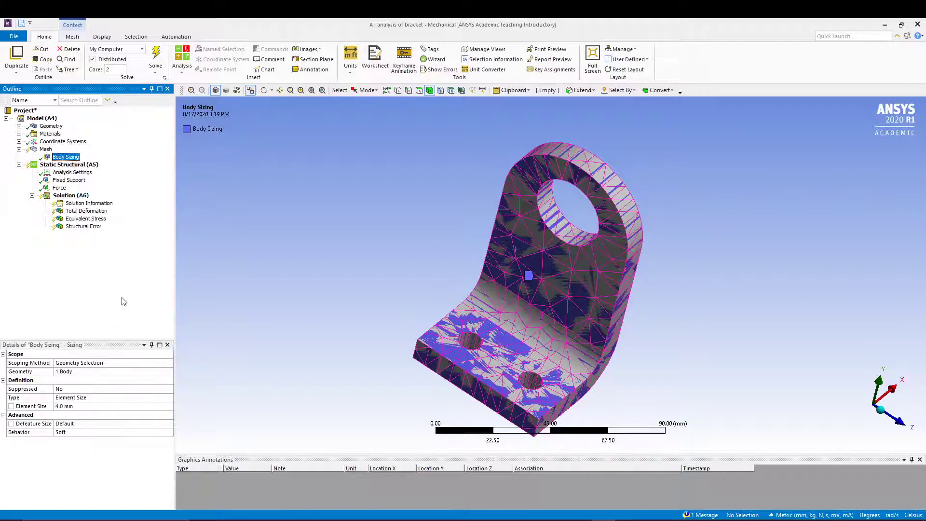
{"action": "left_click", "coordinate": [162, 72]}
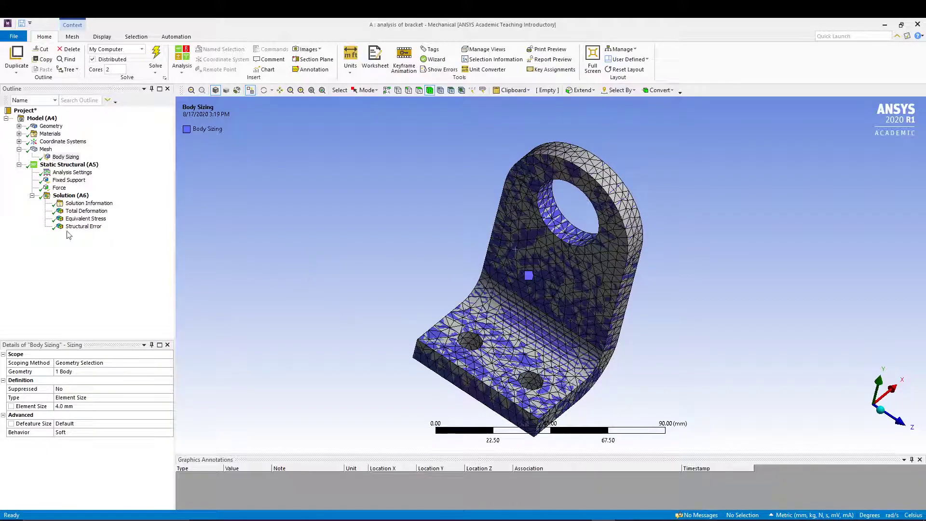
{"action": "left_click", "coordinate": [65, 157]}
{"action": "middle_click_drag", "start_coordinate": [264, 306], "coordinate": [304, 312]}
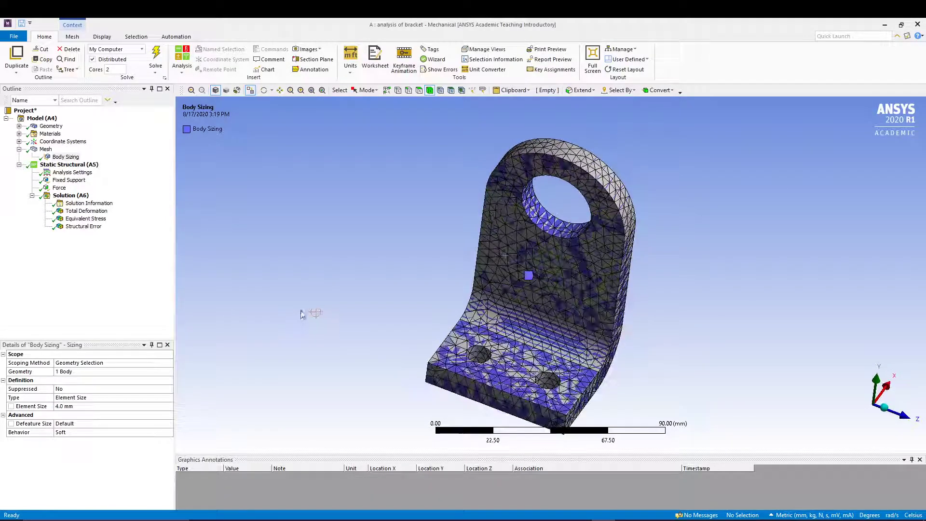
- Display the refined-mesh Equivalent Stress result and orbit the bracket to inspect it
{"action": "left_click", "coordinate": [81, 219]}
{"action": "mouse_move", "coordinate": [315, 293]}
{"action": "middle_mouse_down"}
{"action": "mouse_move", "coordinate": [301, 232]}
{"action": "mouse_move", "coordinate": [303, 291]}
{"action": "middle_mouse_up"}
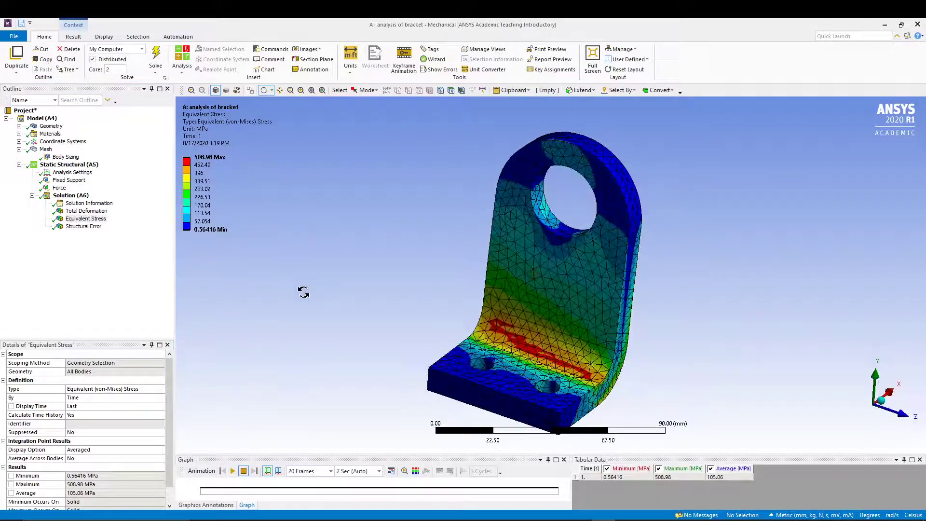
{"action": "middle_click_drag", "start_coordinate": [325, 322], "coordinate": [343, 343]}
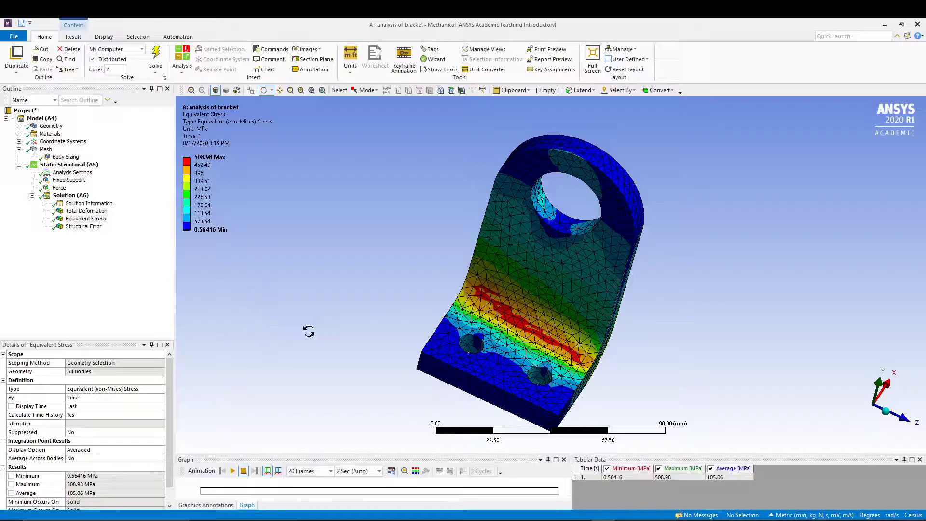
{"action": "middle_click_drag", "start_coordinate": [306, 326], "coordinate": [300, 275]}
- Display the Structural Error result, peaking at 5.7974 mJ, and inspect the bend's error band
{"action": "left_click", "coordinate": [79, 227]}
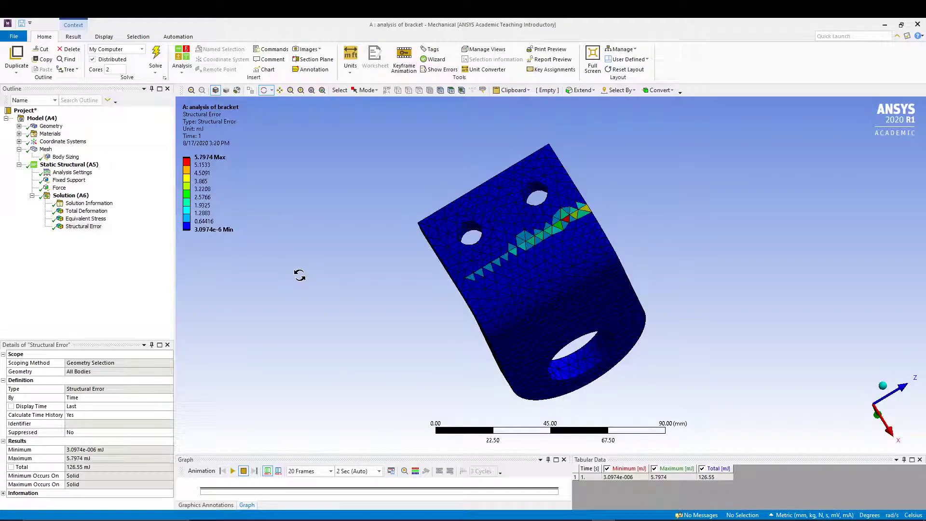
{"action": "mouse_move", "coordinate": [346, 233]}
{"action": "middle_mouse_down"}
{"action": "mouse_move", "coordinate": [345, 258]}
{"action": "mouse_move", "coordinate": [346, 237]}
{"action": "middle_mouse_up"}
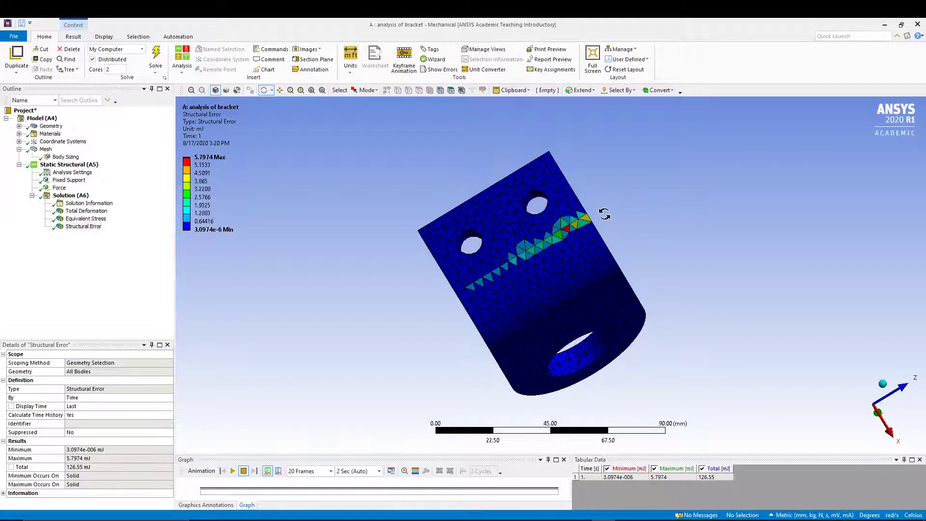
{"action": "left_click_drag", "start_coordinate": [515, 130], "coordinate": [488, 149]}
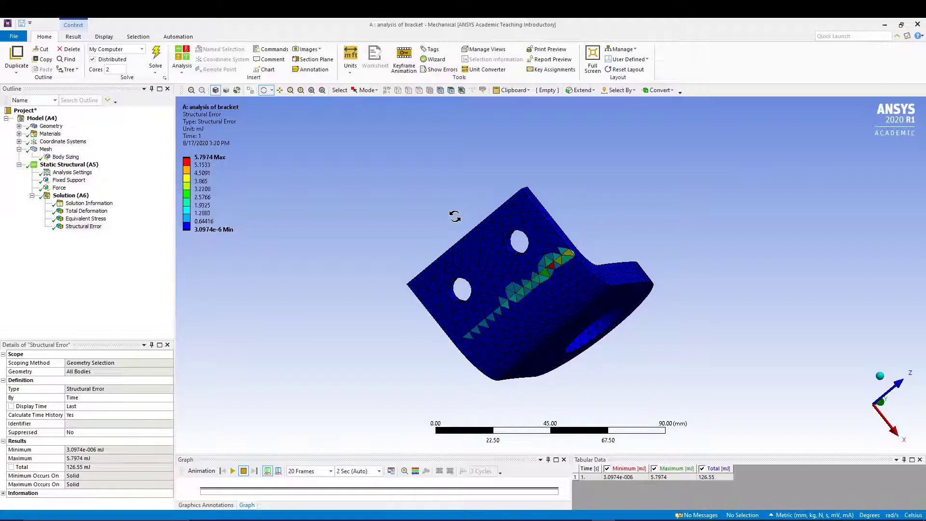
{"action": "left_click_drag", "start_coordinate": [455, 207], "coordinate": [564, 306]}
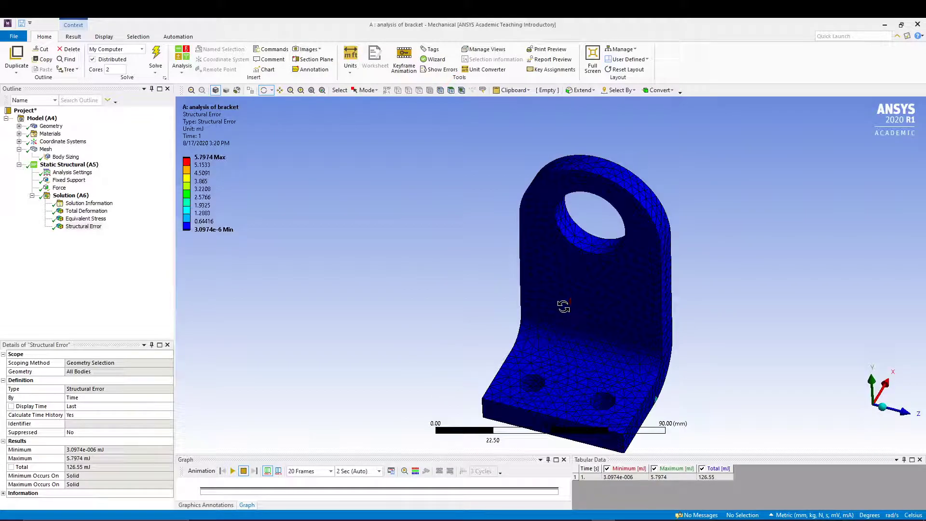
{"action": "left_click", "coordinate": [86, 210]}
{"action": "left_click_drag", "start_coordinate": [359, 299], "coordinate": [372, 275]}
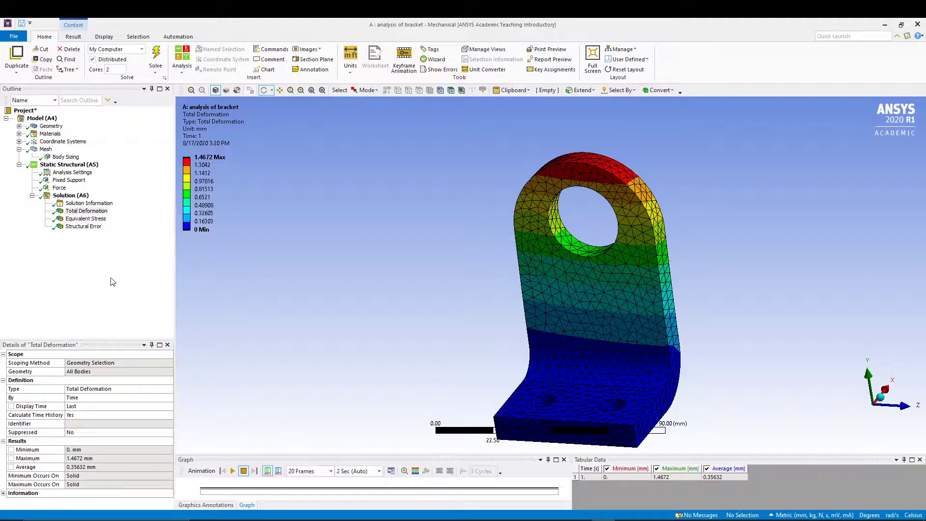
{"action": "left_click_drag", "start_coordinate": [354, 320], "coordinate": [320, 197]}
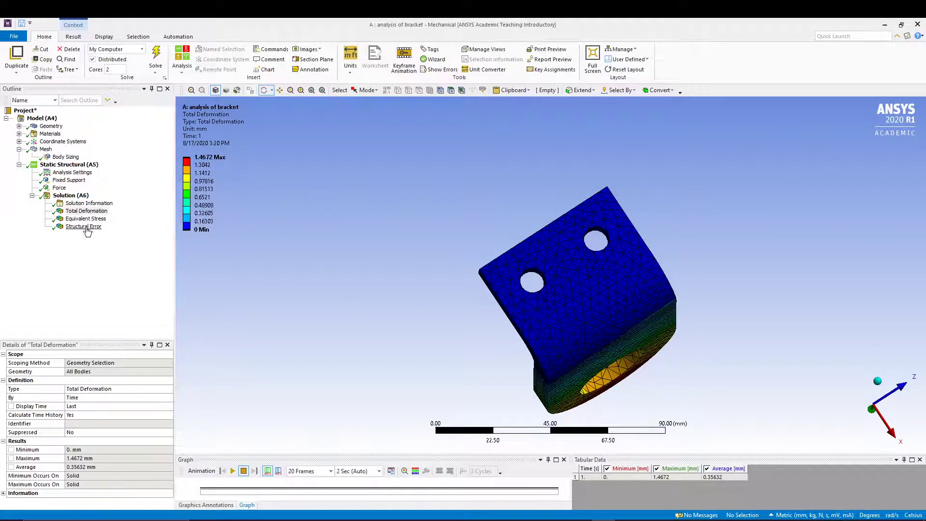
{"action": "left_click", "coordinate": [87, 232]}
{"action": "left_click_drag", "start_coordinate": [558, 196], "coordinate": [606, 164]}
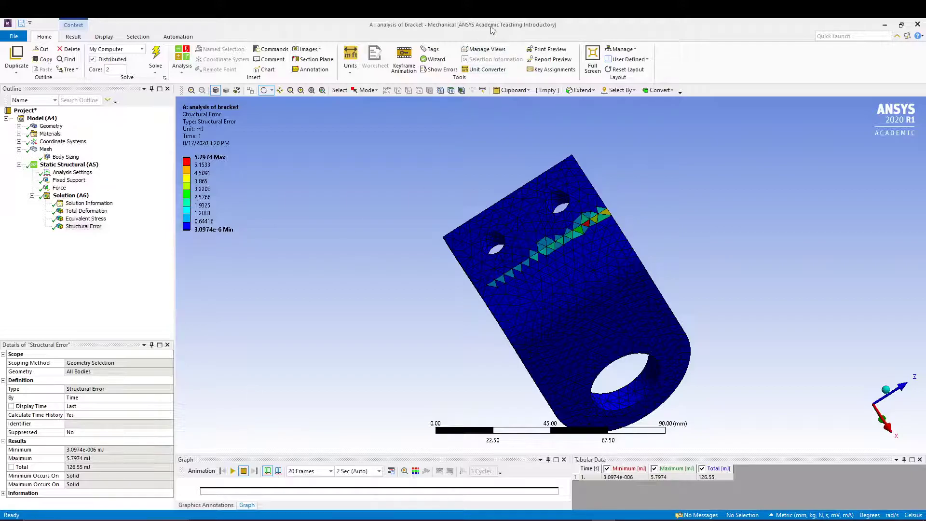
{"action": "left_click_drag", "start_coordinate": [622, 143], "coordinate": [378, 225]}
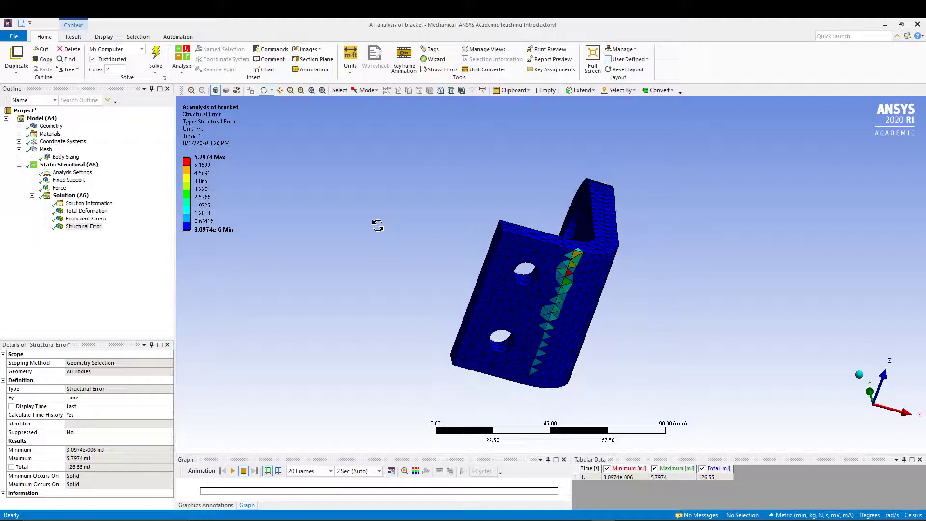
{"action": "left_click_drag", "start_coordinate": [482, 192], "coordinate": [466, 310]}
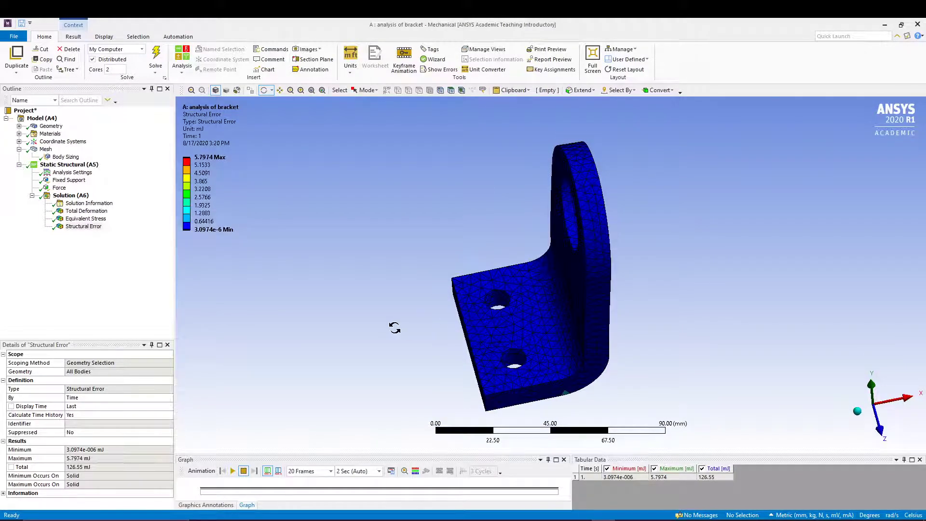